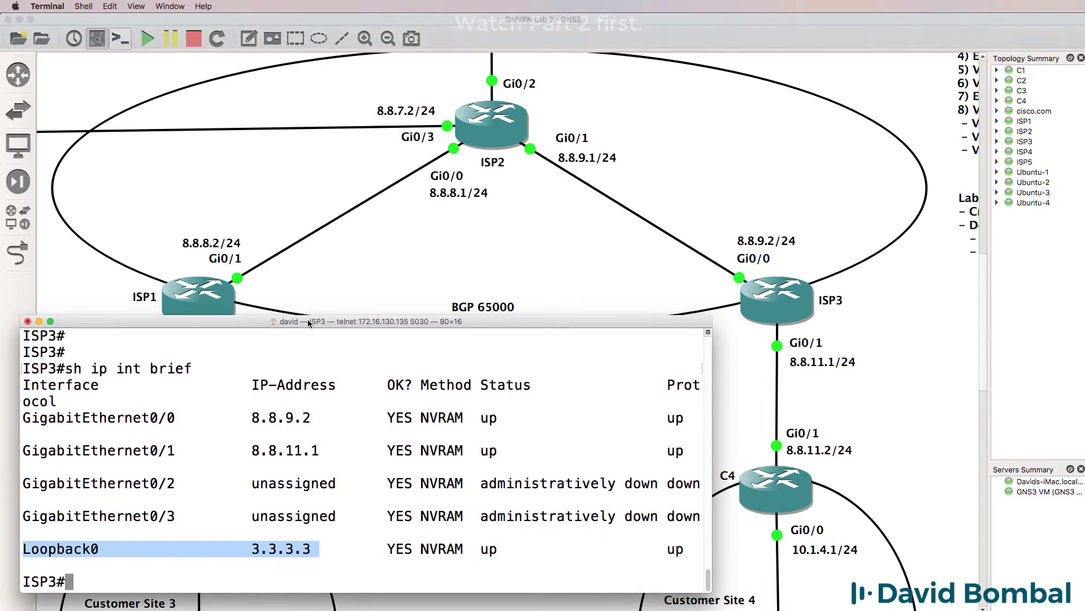
Display the running IP routing protocols on ISP3 with sh ip prot.
{"action": "key", "text": "Return"}
{"action": "type", "text": "sh "}
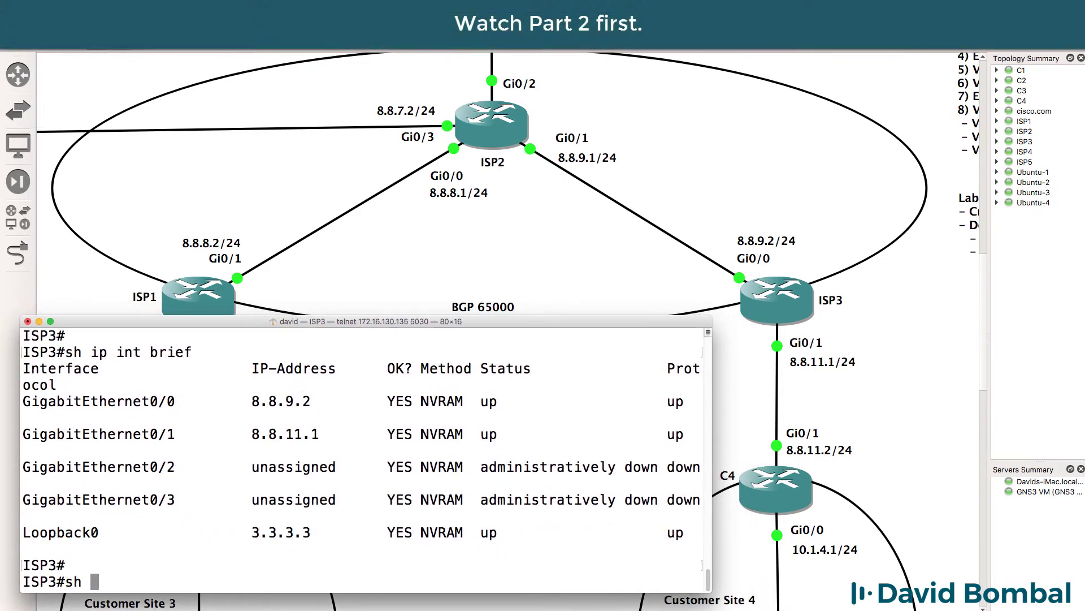
{"action": "type", "text": "ip prot"}
{"action": "key", "text": "Return"}
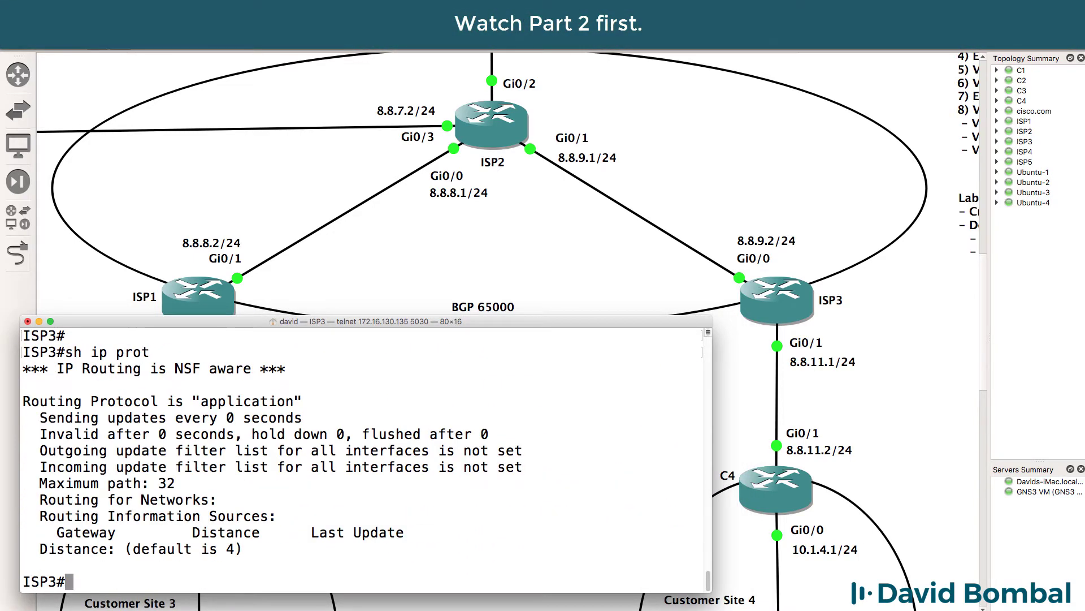
Configure OSPF process 1 on ISP3 and add network 3.3.3.3 with wildcard 0.0.0.0 in area 0.
{"action": "type", "text": "conf t"}
{"action": "key", "text": "Return"}
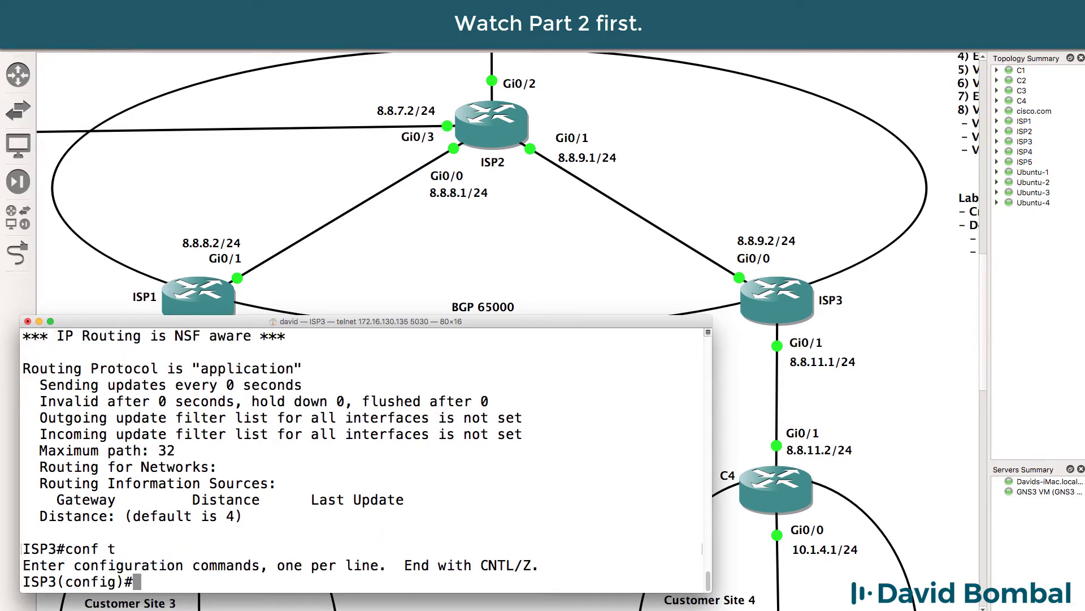
{"action": "type", "text": "router o"}
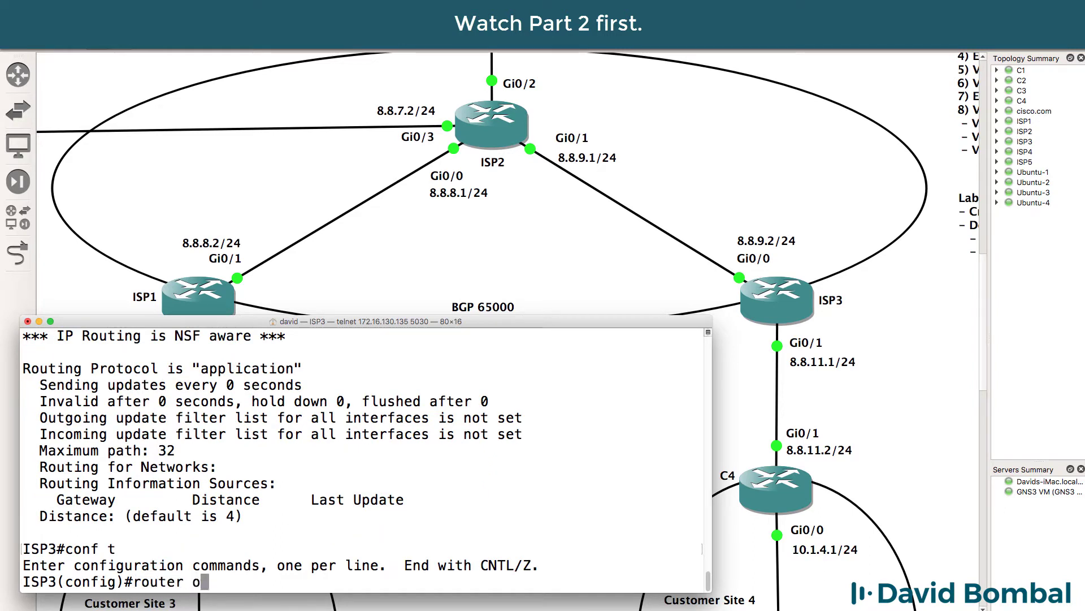
{"action": "type", "text": "spf 1"}
{"action": "key", "text": "Return"}
{"action": "type", "text": "net"}
{"action": "key", "text": "Tab"}
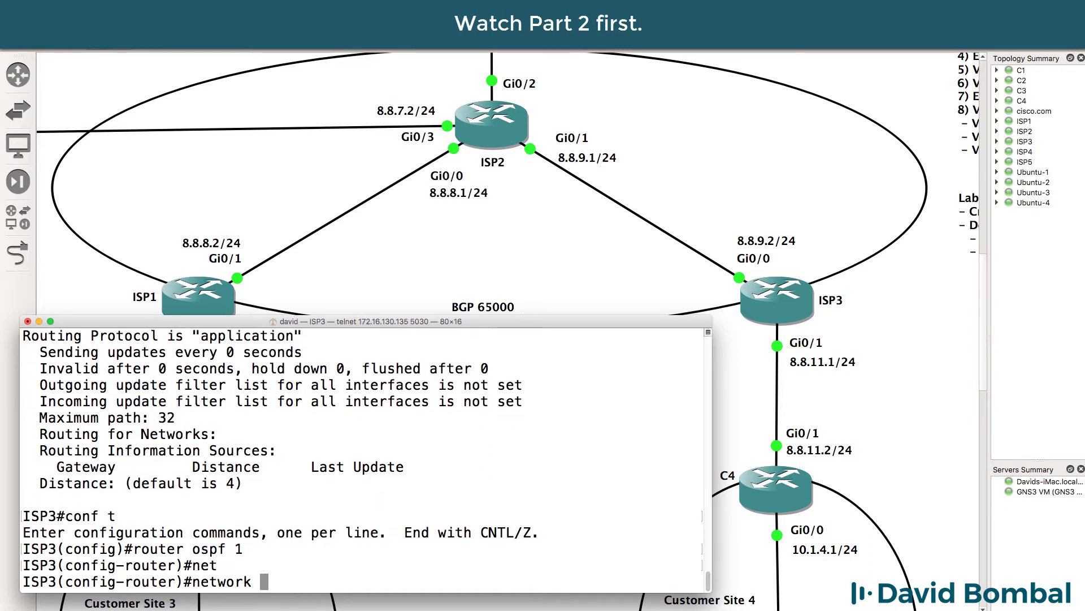
{"action": "type", "text": "3.3.3.3 0.0.0.0 area 0"}
{"action": "key", "text": "Return"}
Add network 8.8.9.2 with wildcard 0.0.0.0 to area 0 of ISP3's OSPF process.
{"action": "type", "text": "net"}
{"action": "key", "text": "Tab"}
{"action": "type", "text": "8.8"}
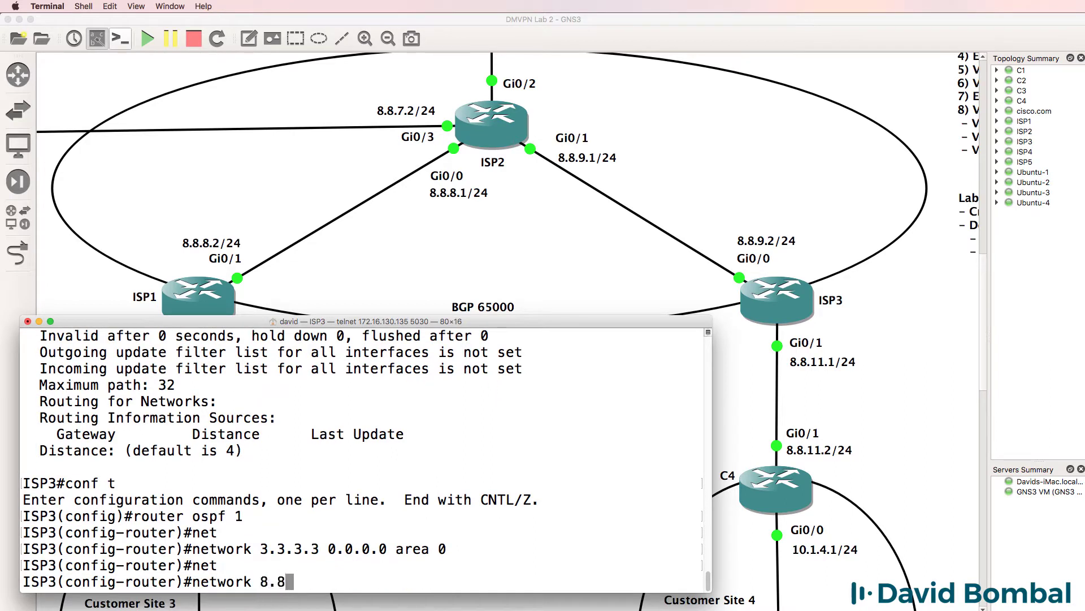
{"action": "type", "text": ".9.2 0.0.0.0 area 0"}
{"action": "key", "text": "Return"}
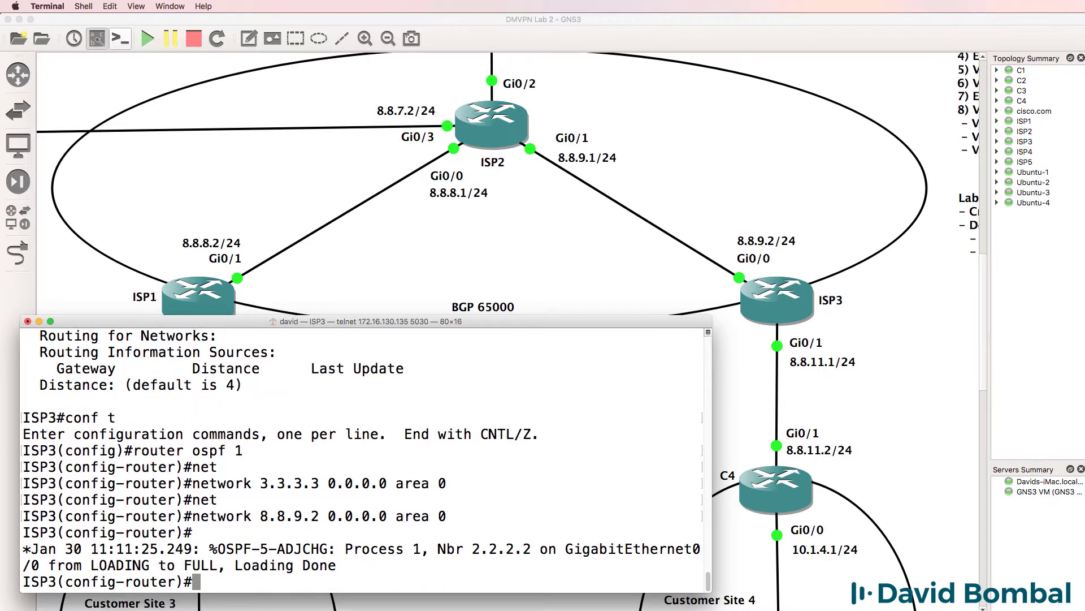
Display ISP3's full routing table from configuration mode and examine the OSPF routes to 1.1.1.1 and 2.2.2.2.
{"action": "type", "text": "do sh ip route"}
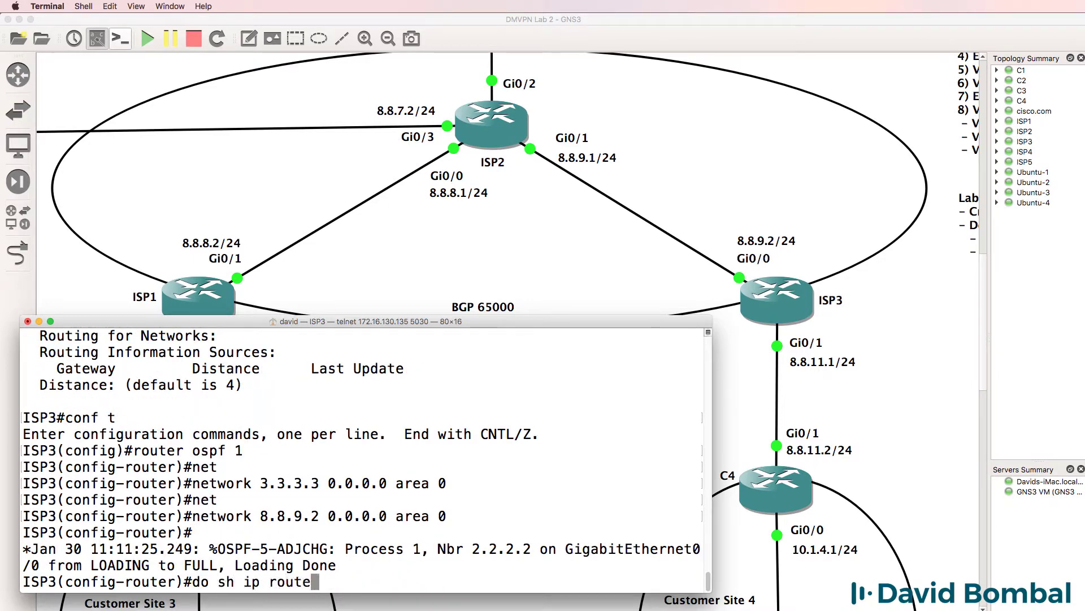
{"action": "key", "text": "Return"}
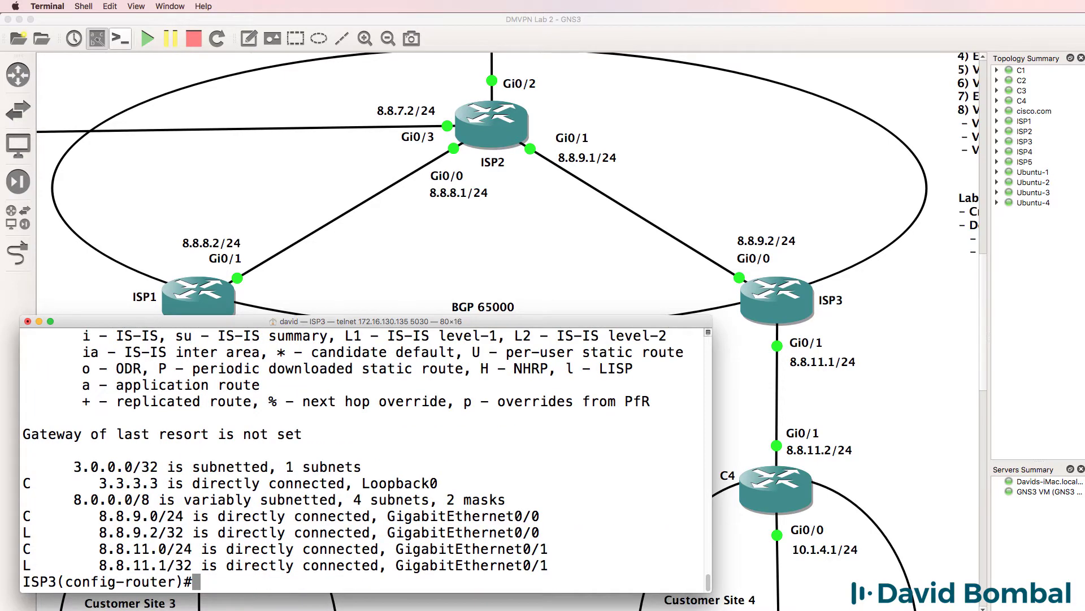
{"action": "key", "text": "Up"}
{"action": "key", "text": "Return"}
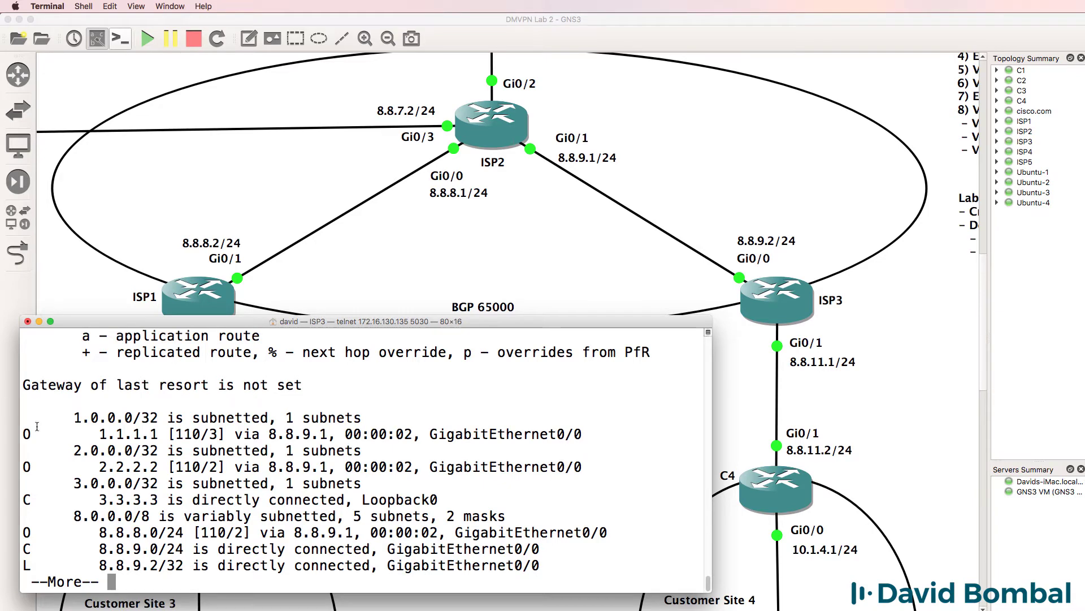
{"action": "left_click_drag", "start_coordinate": [26, 434], "coordinate": [621, 430]}
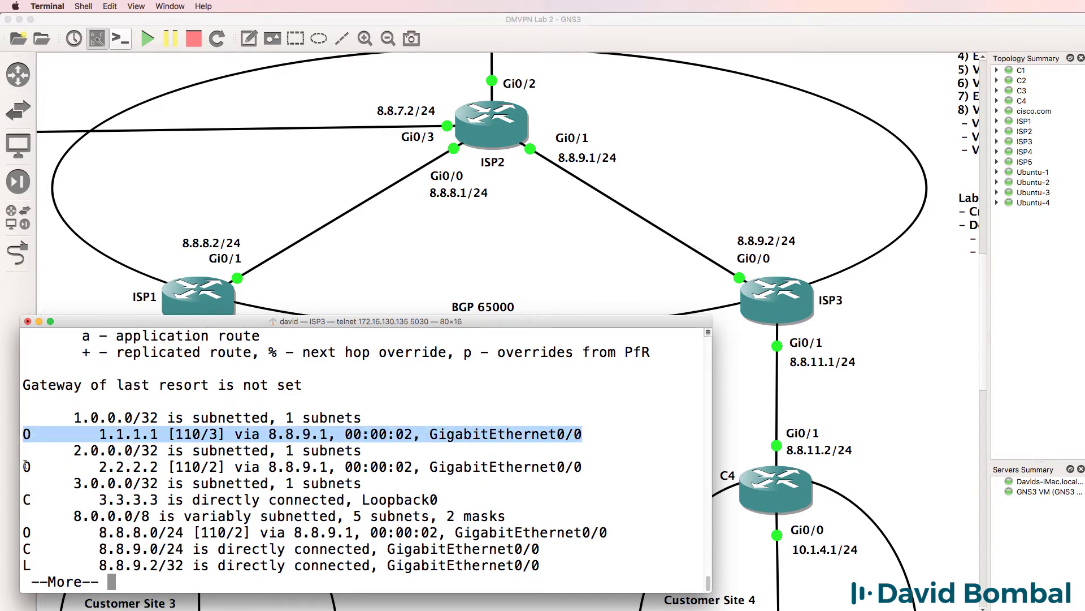
{"action": "left_click_drag", "start_coordinate": [27, 466], "coordinate": [317, 468]}
{"action": "key", "text": "space"}
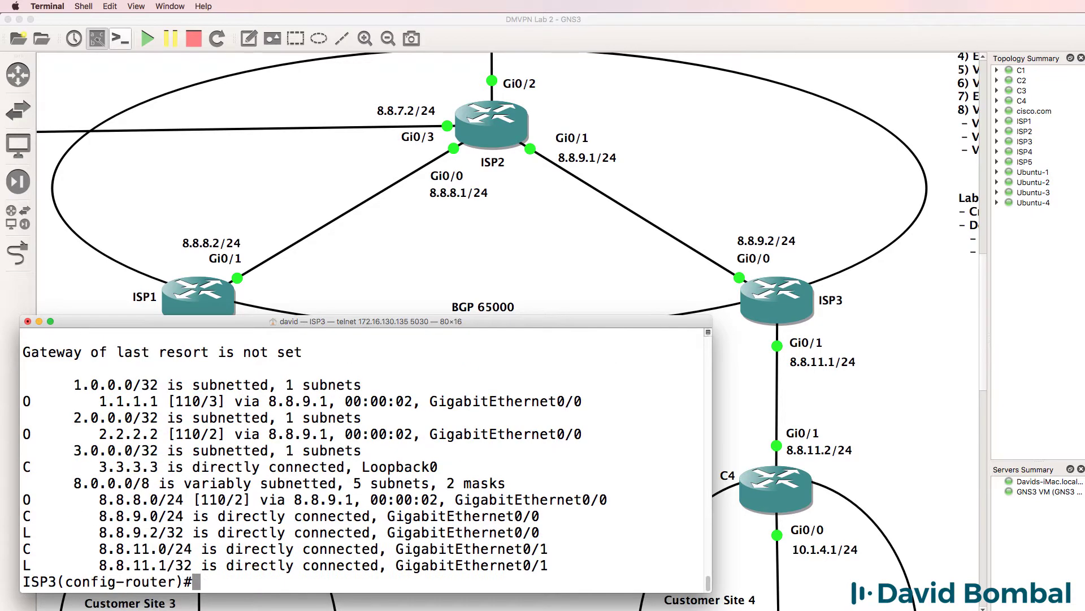
Configure BGP 65000 on ISP3 and define neighbor 2.2.2.2 with remote AS 65000.
{"action": "type", "text": "router bgp "}
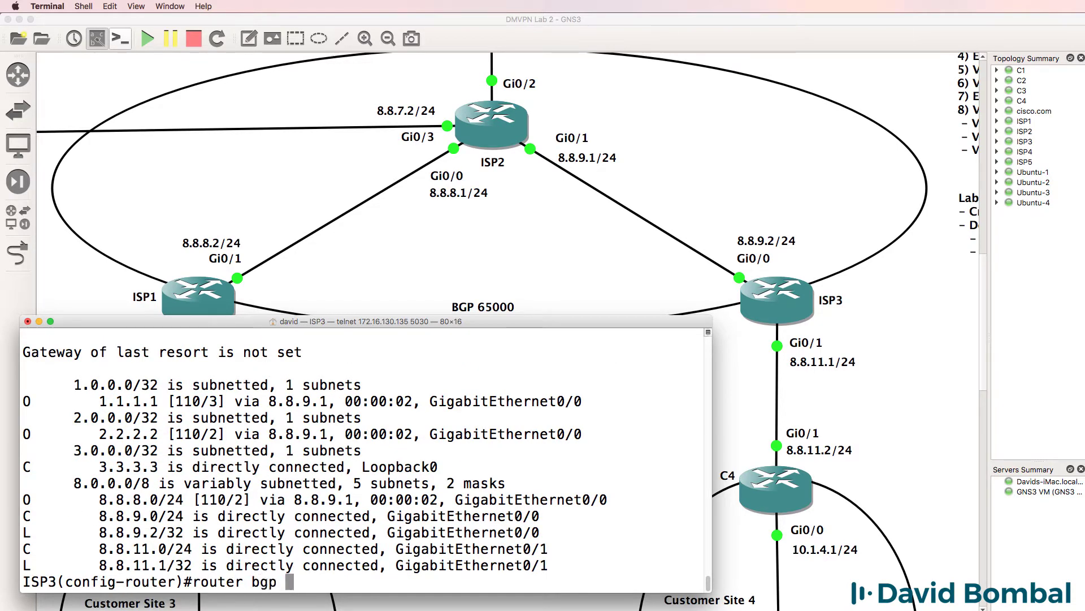
{"action": "type", "text": "65000"}
{"action": "key", "text": "Return"}
{"action": "type", "text": "nei"}
{"action": "key", "text": "Tab"}
{"action": "type", "text": "2.2.2. remote"}
{"action": "key", "text": "BackSpace"}
{"action": "key", "text": "BackSpace"}
{"action": "key", "text": "BackSpace"}
{"action": "key", "text": "BackSpace"}
{"action": "key", "text": "BackSpace"}
{"action": "key", "text": "BackSpace"}
{"action": "key", "text": "BackSpace"}
{"action": "type", "text": "2 remote"}
{"action": "key", "text": "Tab"}
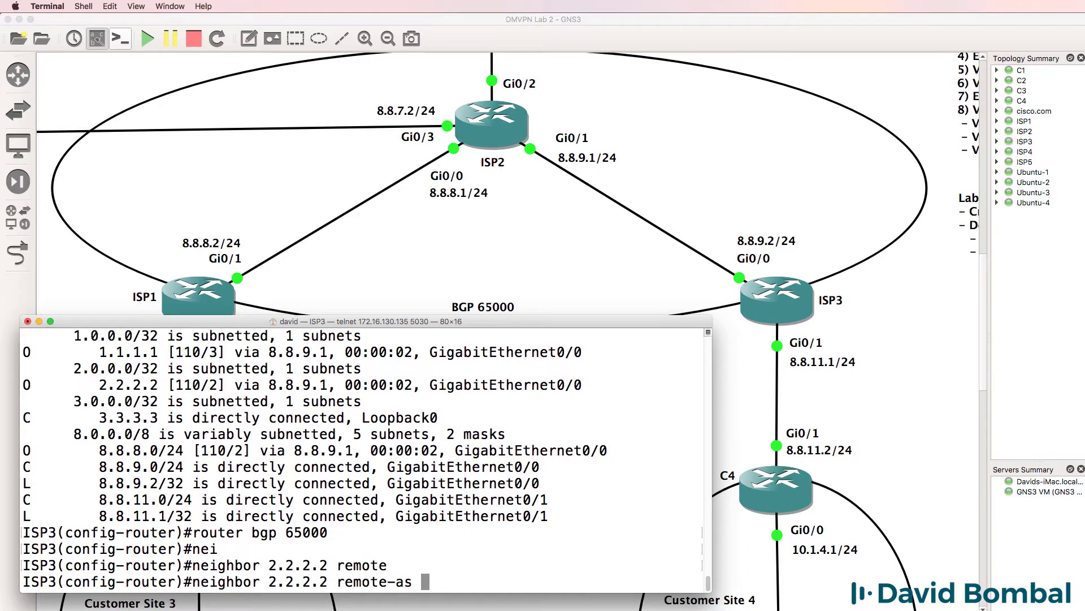
{"action": "type", "text": "65000"}
{"action": "key", "text": "Return"}
Set the update source for BGP neighbor 2.2.2.2 to loopback 0.
{"action": "type", "text": "nei"}
{"action": "key", "text": "Tab"}
{"action": "type", "text": "2.2.2."}
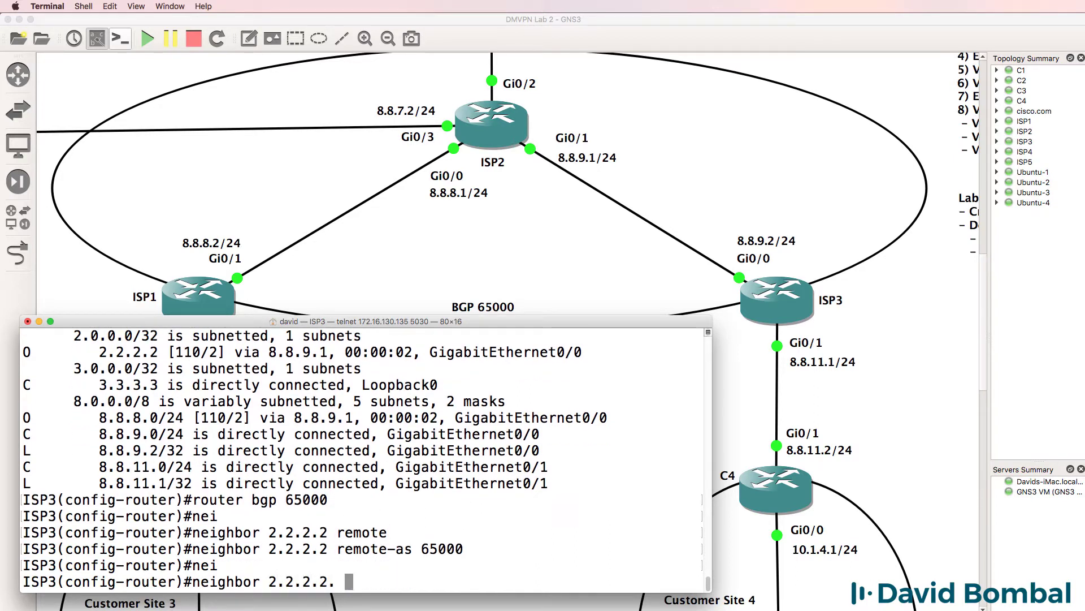
{"action": "key", "text": "BackSpace"}
{"action": "type", "text": "up"}
{"action": "key", "text": "Tab"}
{"action": "type", "text": "loop 0"}
{"action": "key", "text": "Return"}
Advertise network 8.8.9.0 with mask 255.255.255.0 in ISP3's BGP.
{"action": "type", "text": "net"}
{"action": "key", "text": "Tab"}
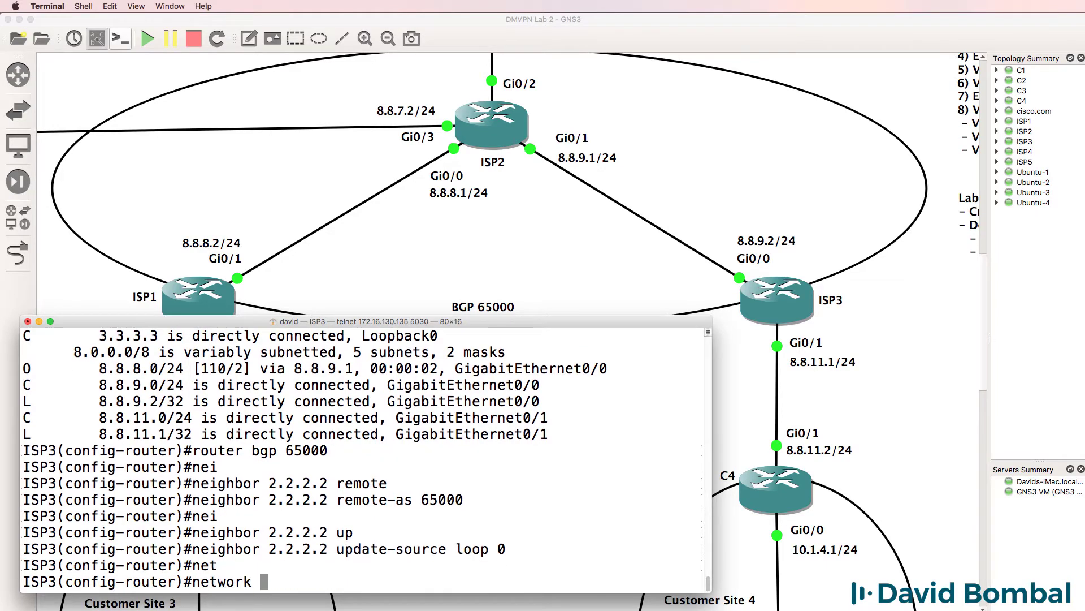
{"action": "type", "text": "8.8.9.0 m"}
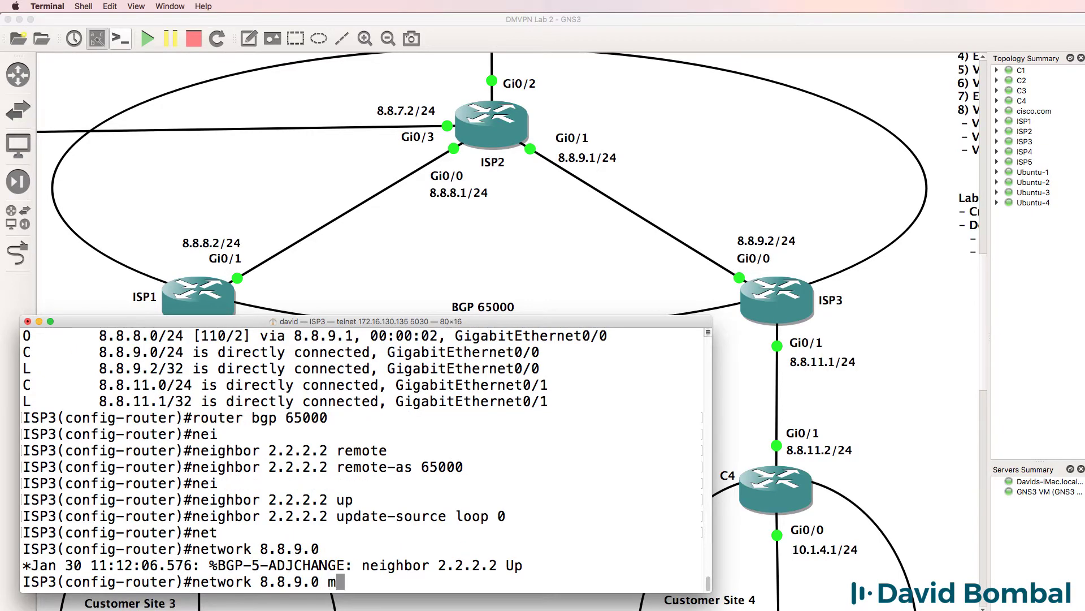
{"action": "type", "text": "ask 255.255.255.0"}
{"action": "key", "text": "Return"}
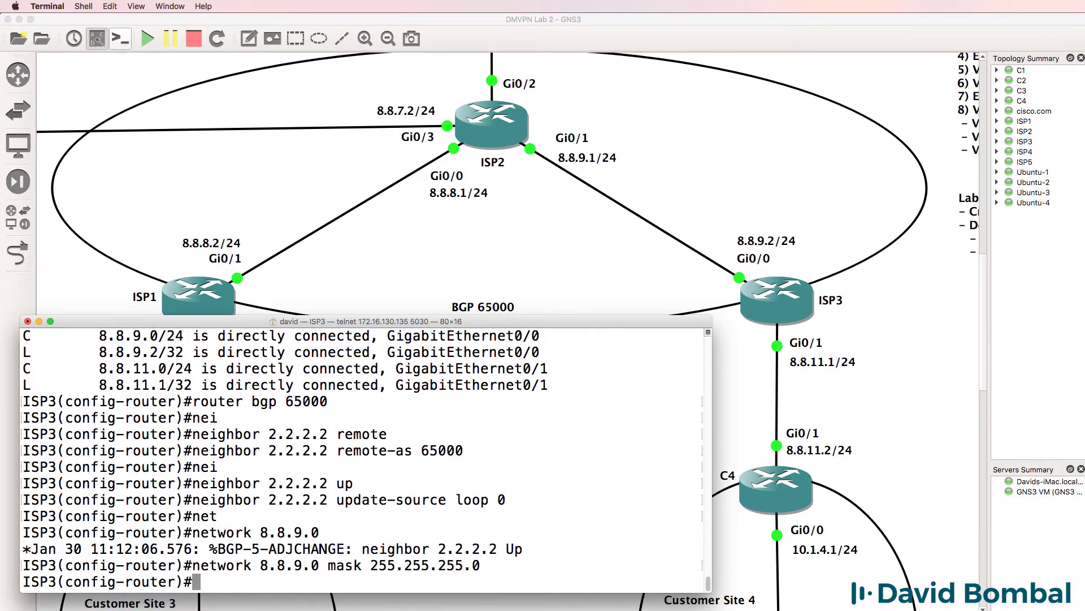
Advertise network 8.8.11.0 with mask 255.255.255.0 in ISP3's BGP and exit configuration mode.
{"action": "type", "text": "network 8"}
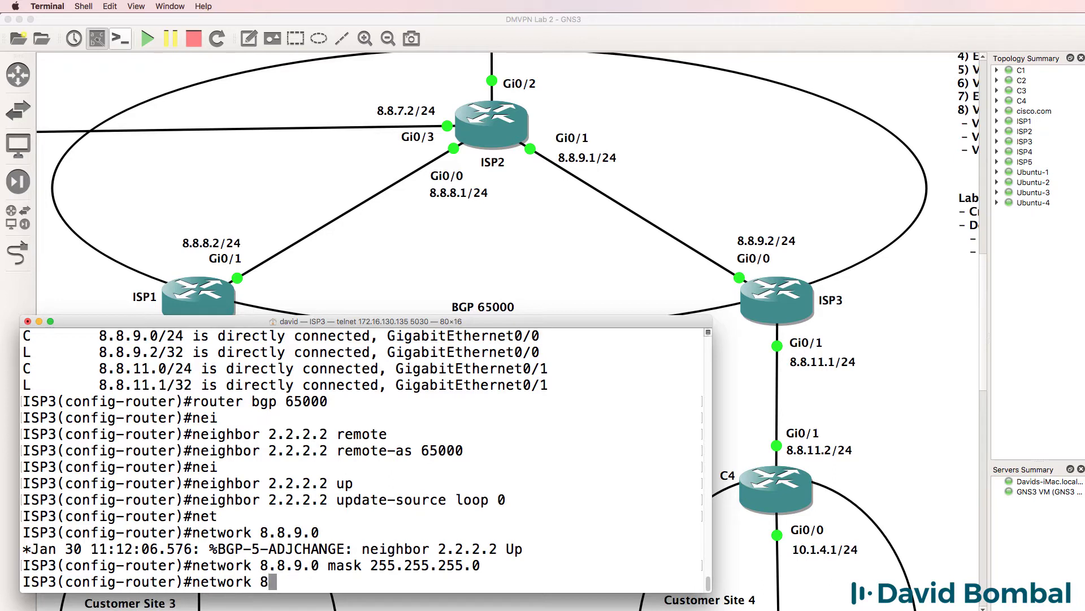
{"action": "type", "text": ".8.11.0 mas"}
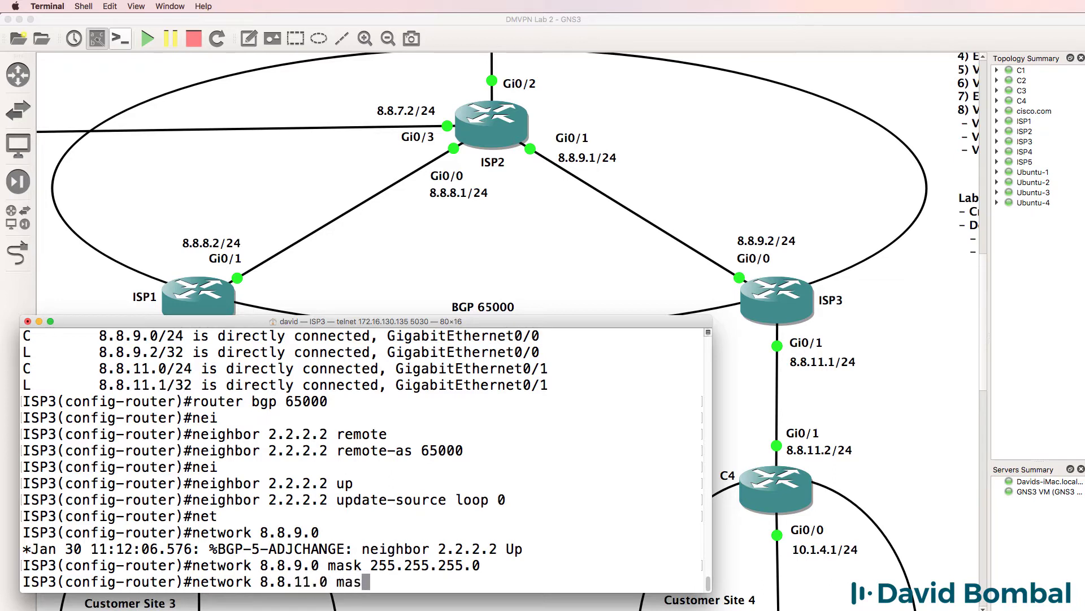
{"action": "type", "text": "k 255.255.255.0"}
{"action": "key", "text": "Return"}
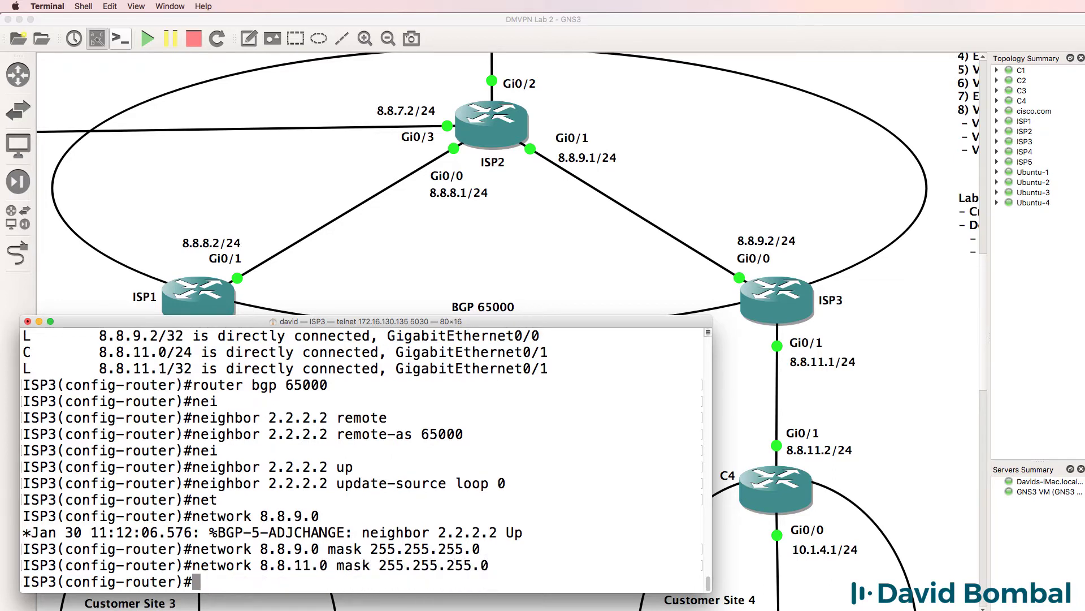
{"action": "key", "text": "Return"}
{"action": "type", "text": "end"}
{"action": "key", "text": "Return"}
Display the BGP table on ISP3 with sh ip bgp.
{"action": "key", "text": "Return"}
{"action": "type", "text": "sh ip bgp"}
{"action": "key", "text": "Return"}
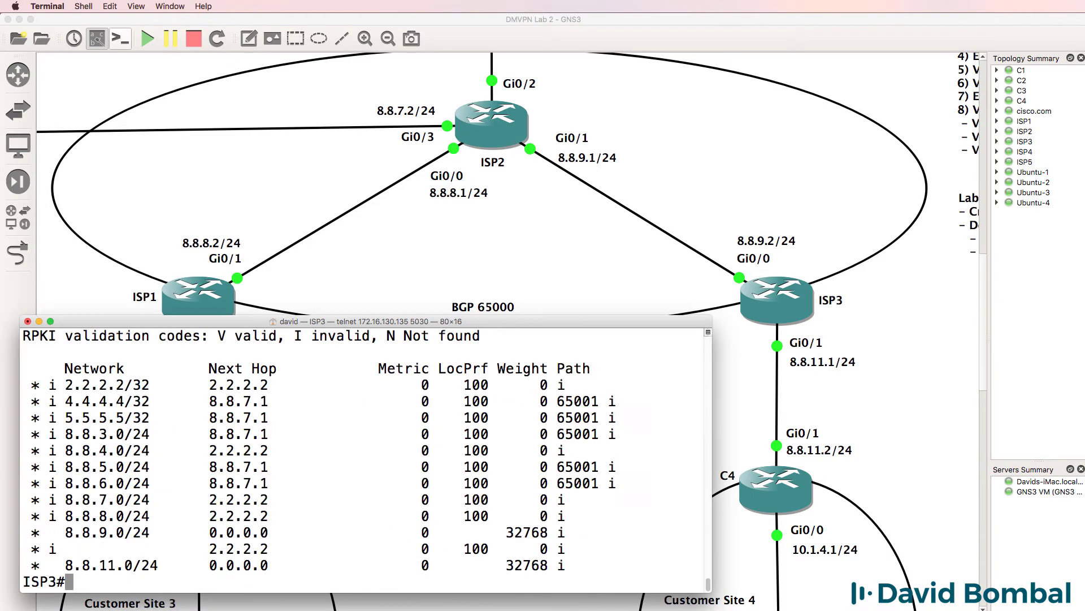
Advertise network 3.3.3.3 with mask 255.255.255.255 under BGP 65000 on ISP3 and exit configuration mode.
{"action": "type", "text": "conf t"}
{"action": "key", "text": "Return"}
{"action": "type", "text": "router "}
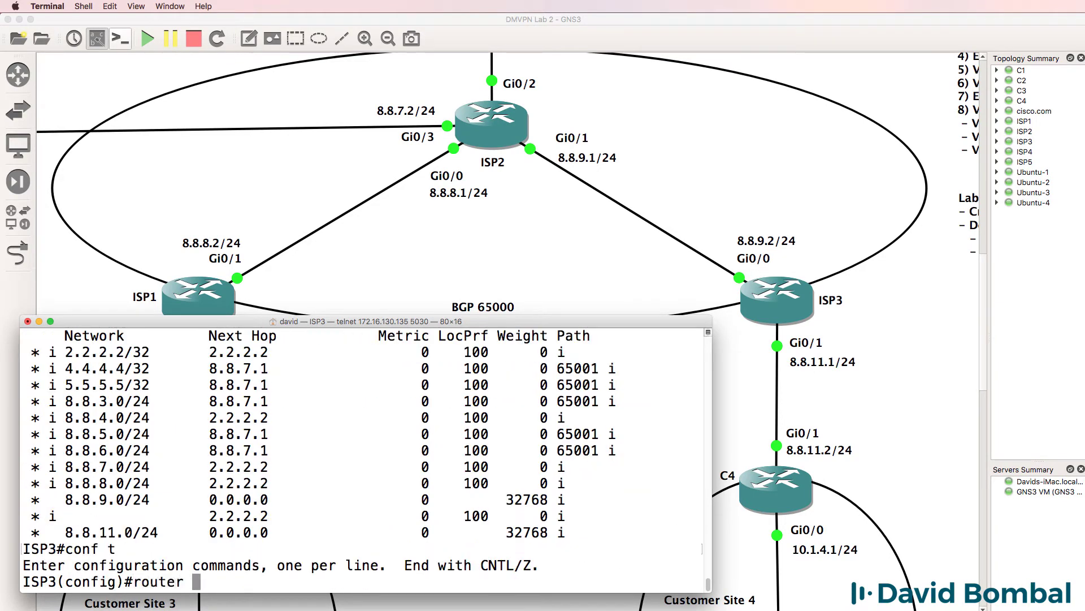
{"action": "type", "text": "bgp 65000"}
{"action": "key", "text": "Return"}
{"action": "type", "text": "net"}
{"action": "key", "text": "Tab"}
{"action": "type", "text": "3.3.3.3 mask 255.255.255.255"}
{"action": "key", "text": "Return"}
{"action": "type", "text": "end"}
{"action": "key", "text": "Return"}
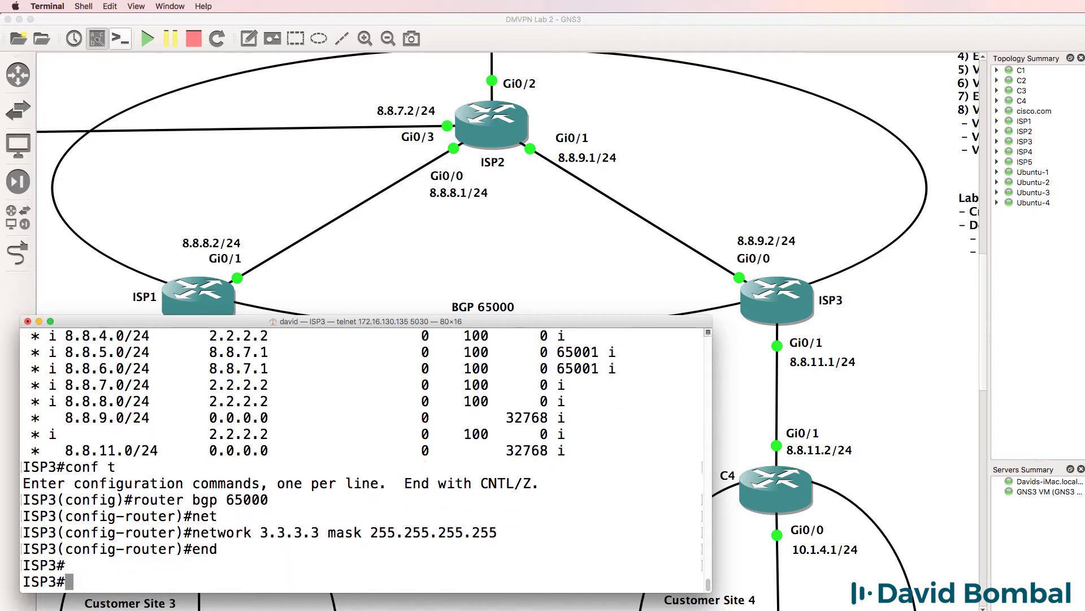
Display ISP3's full routing table, followed by its BGP table.
{"action": "key", "text": "Return"}
{"action": "key", "text": "Return"}
{"action": "type", "text": "sh ip route"}
{"action": "key", "text": "Return"}
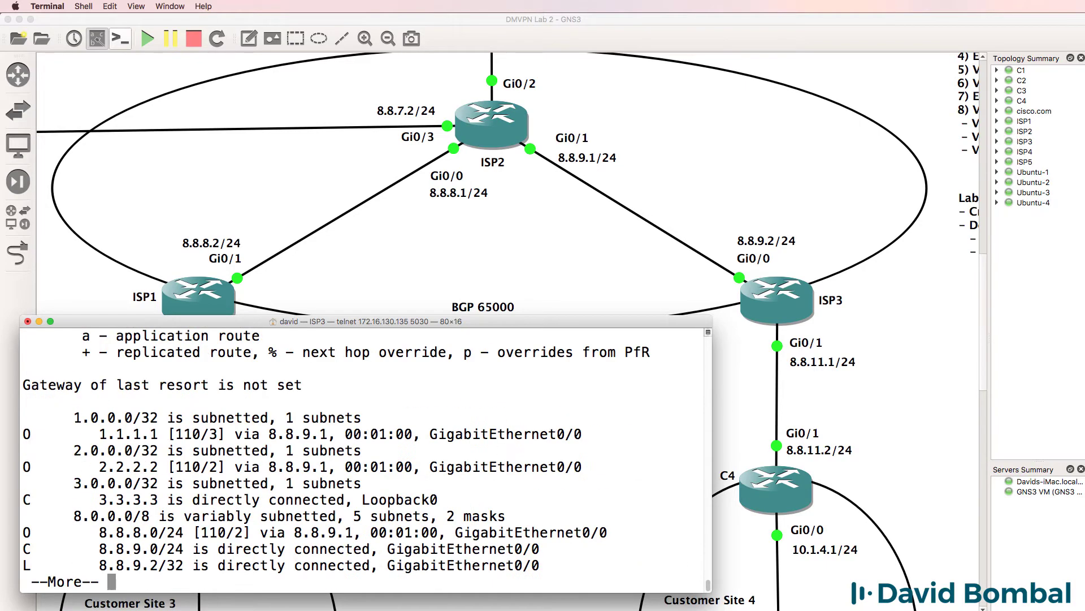
{"action": "key", "text": "space"}
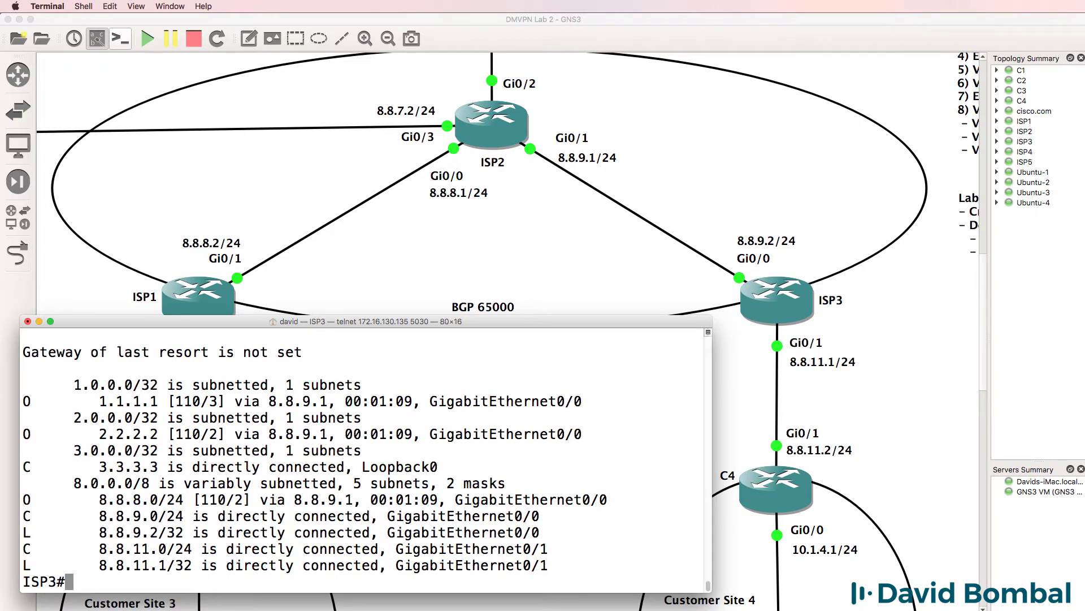
{"action": "type", "text": "sh ip bgp"}
{"action": "key", "text": "Return"}
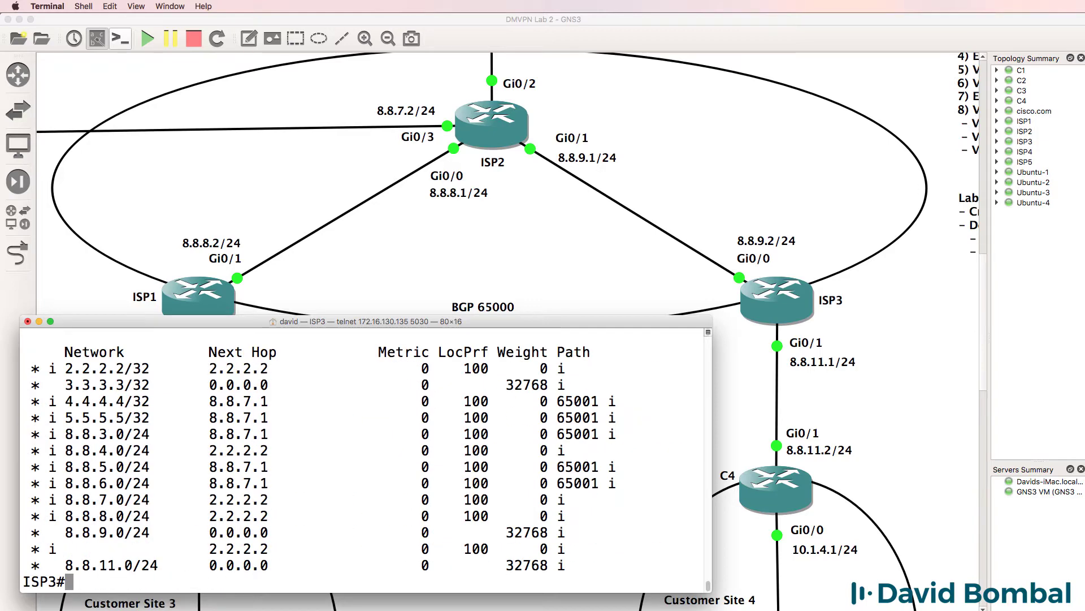
Move ISP3's console aside, switch to ISP1's console and display the BGP table there for comparison.
{"action": "left_click_drag", "start_coordinate": [192, 320], "coordinate": [510, 319]}
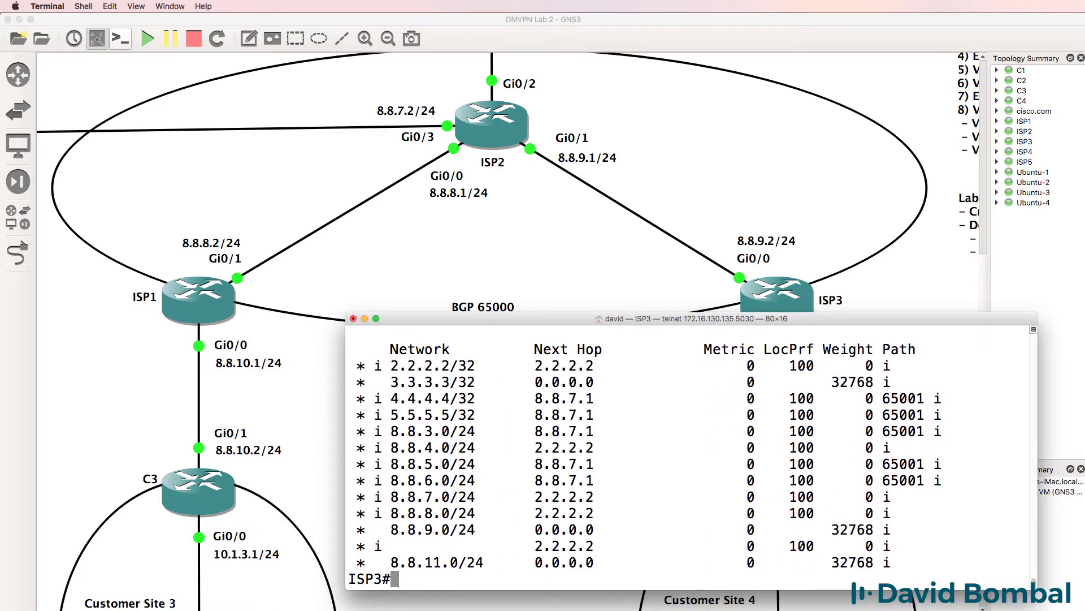
{"action": "left_click", "coordinate": [340, 551]}
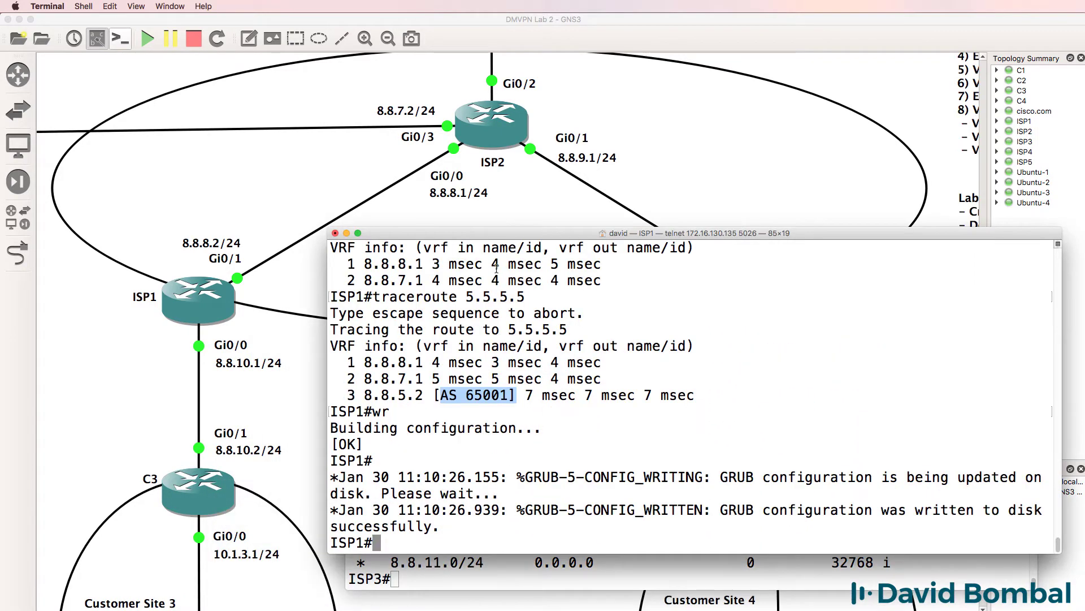
{"action": "left_click_drag", "start_coordinate": [265, 280], "coordinate": [161, 277]}
{"action": "type", "text": "sh ip bgp"}
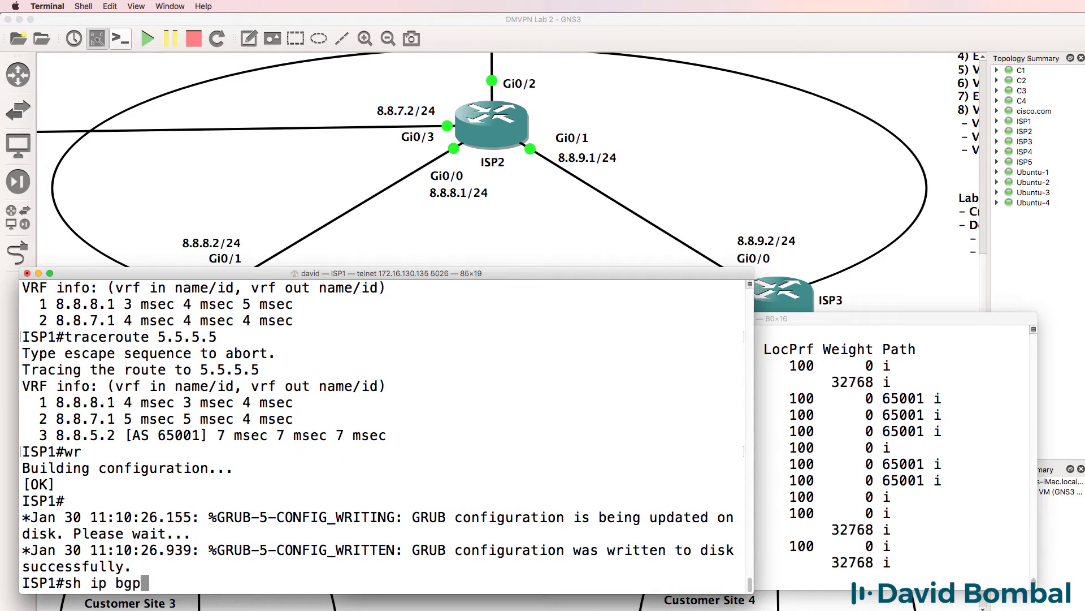
{"action": "key", "text": "Return"}
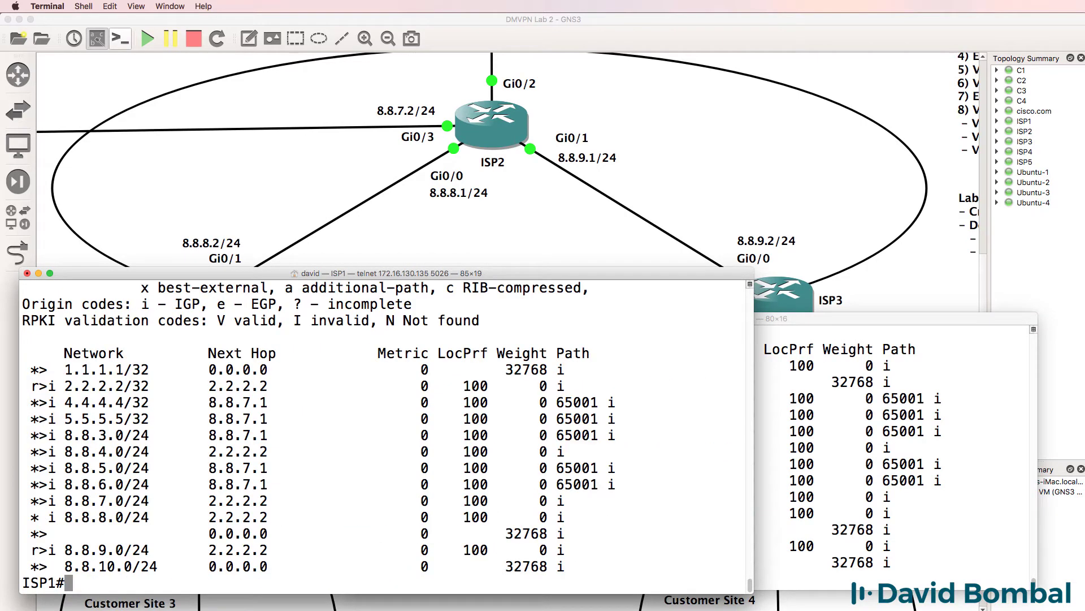
Return to ISP3's console and display its BGP table again to check the best-path markers.
{"action": "left_click", "coordinate": [848, 459]}
{"action": "type", "text": "sh ip bgp"}
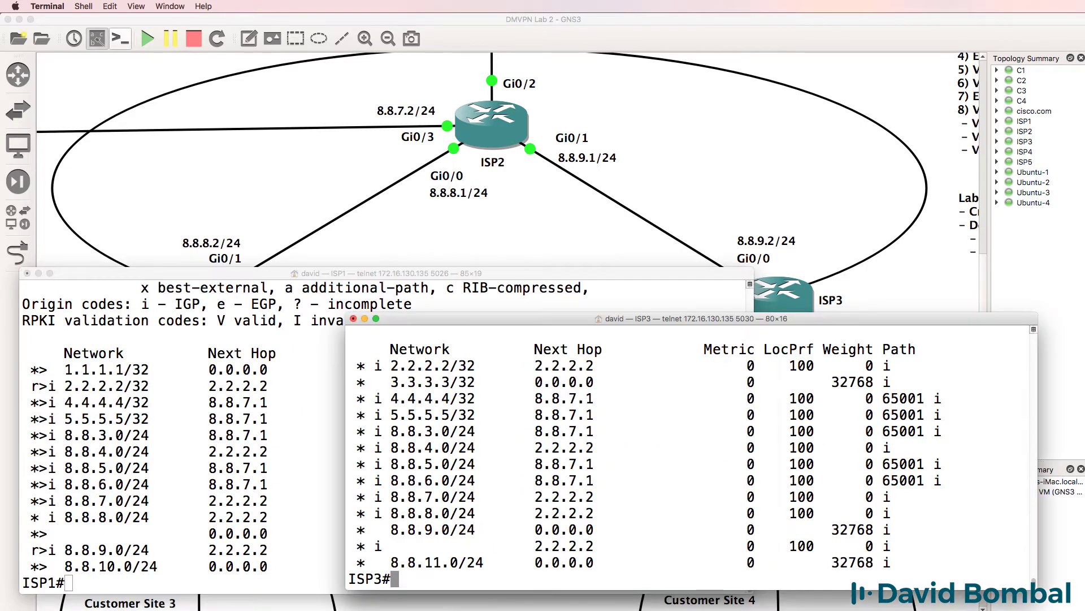
{"action": "key", "text": "Return"}
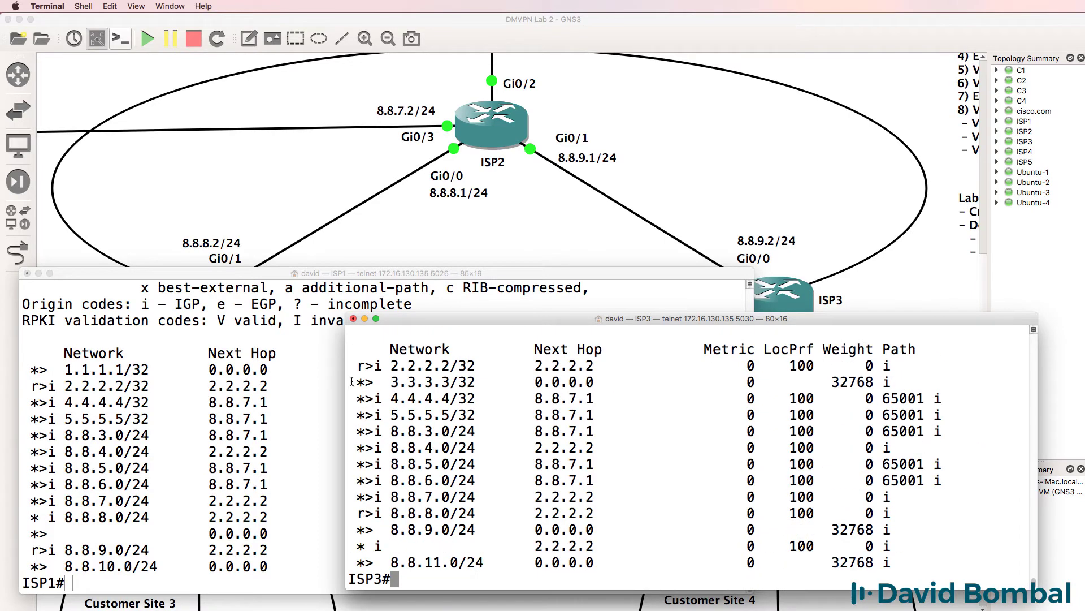
{"action": "left_click_drag", "start_coordinate": [360, 368], "coordinate": [349, 399]}
Display ISP3's full routing table to check for BGP-learned routes.
{"action": "type", "text": "sh ip route"}
{"action": "key", "text": "Return"}
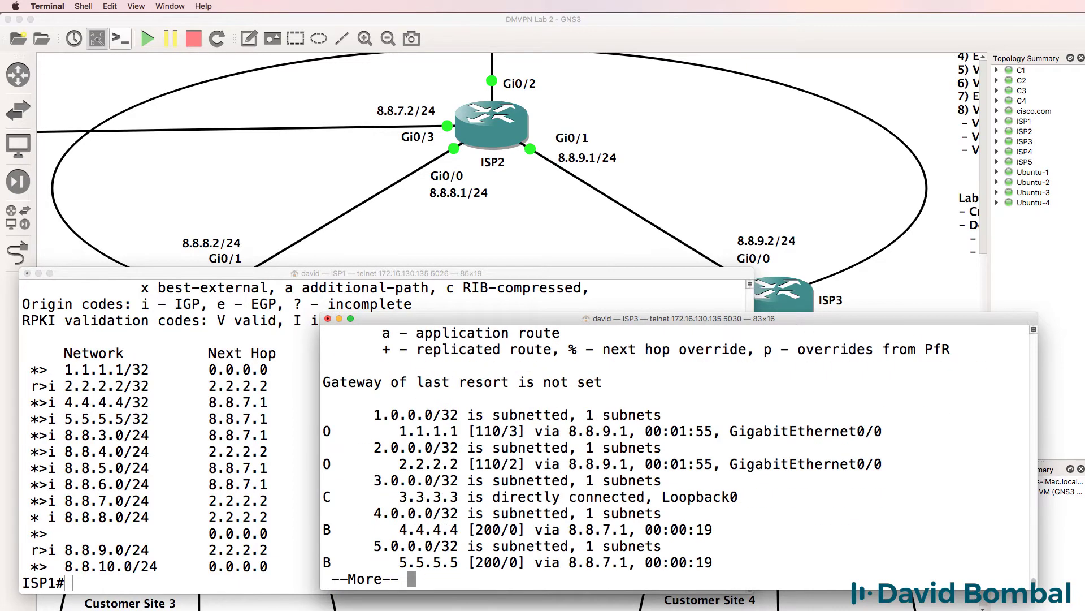
{"action": "key", "text": "space"}
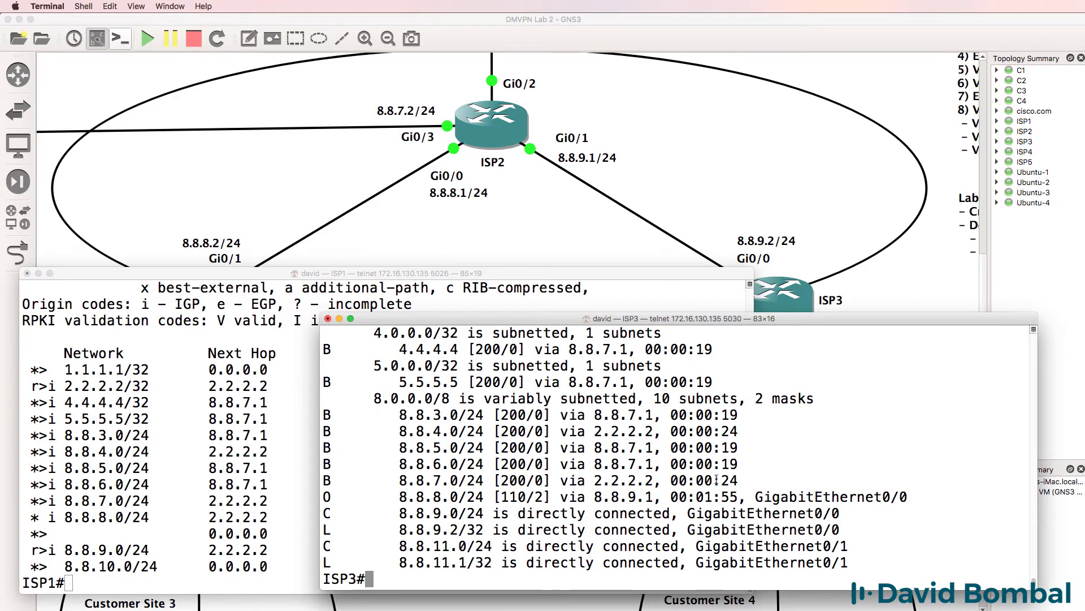
Enlarge ISP3's console and ping 5.5.5.5 and 4.4.4.4 from ISP3 to test reachability of the BGP-learned loopbacks.
{"action": "left_click_drag", "start_coordinate": [738, 480], "coordinate": [253, 414]}
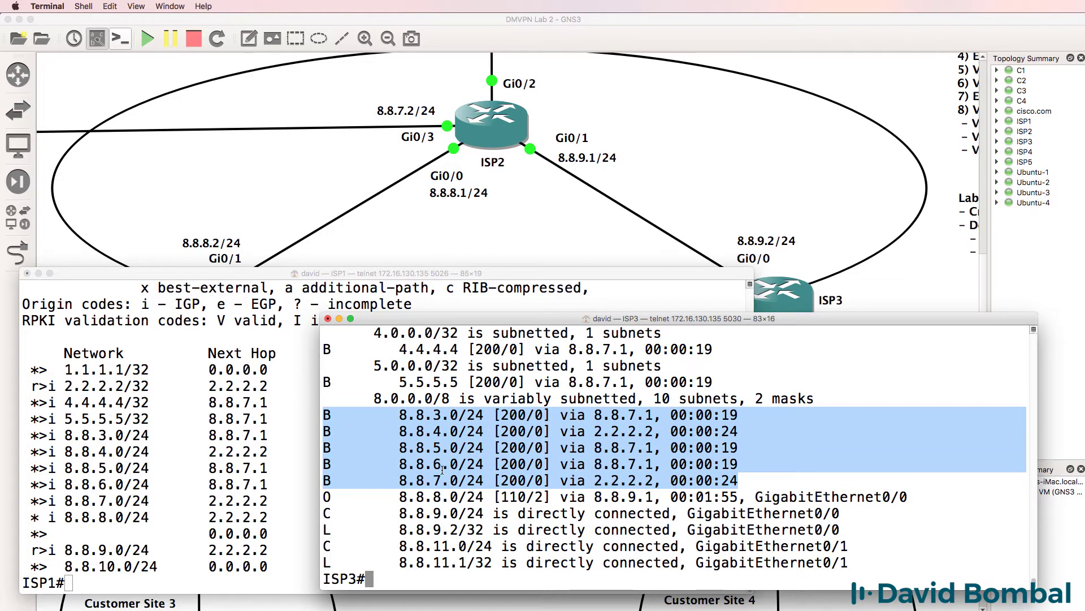
{"action": "left_click_drag", "start_coordinate": [413, 312], "coordinate": [412, 198]}
{"action": "type", "text": "ping ."}
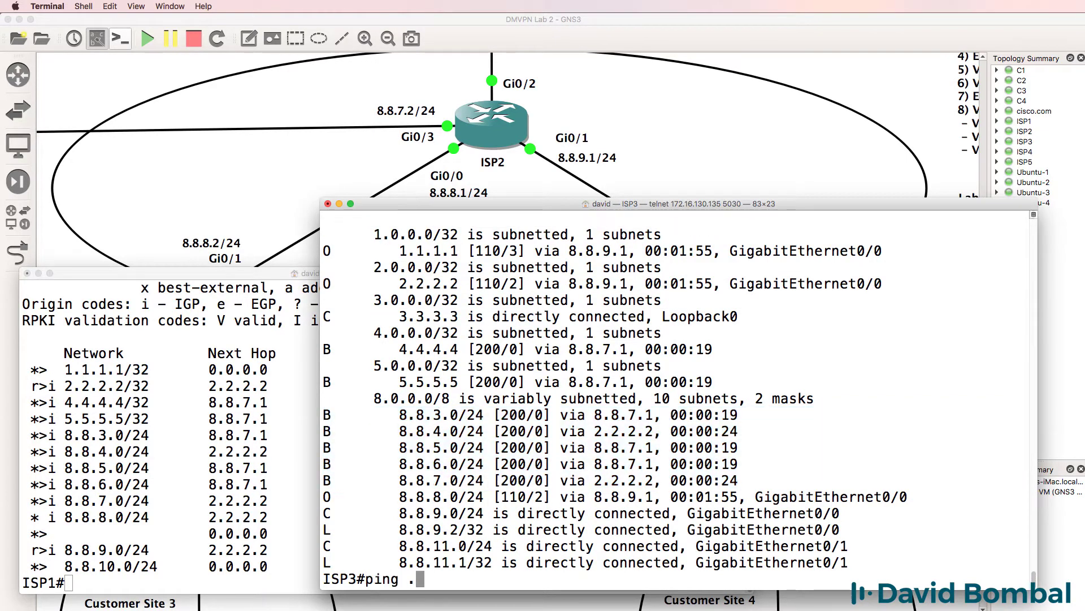
{"action": "key", "text": "BackSpace"}
{"action": "type", "text": "5.5.5.5"}
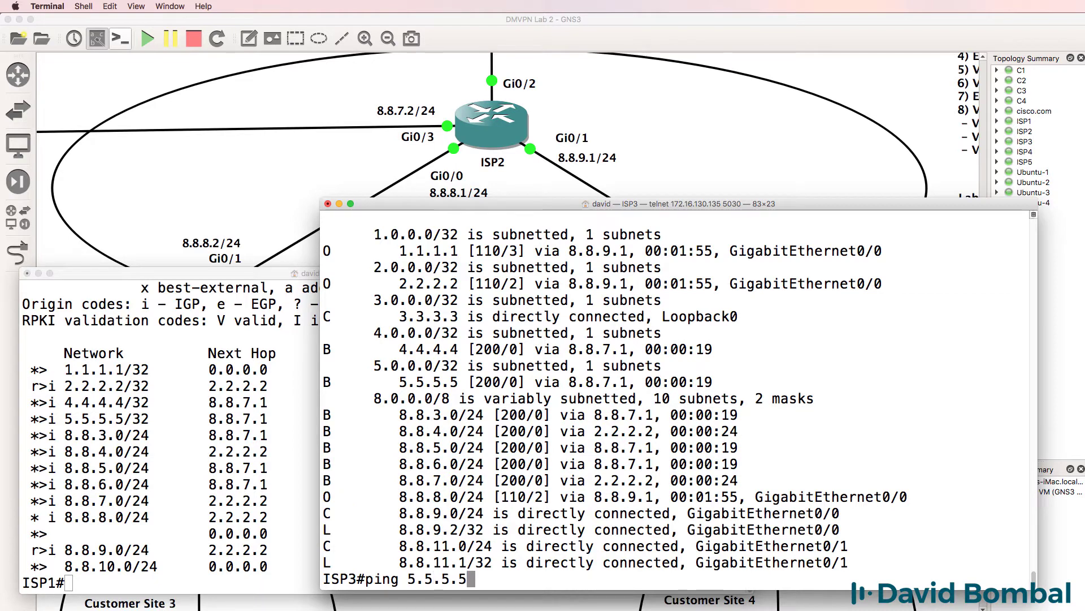
{"action": "key", "text": "Return"}
{"action": "type", "text": "ping 4.4.4.4"}
{"action": "key", "text": "Return"}
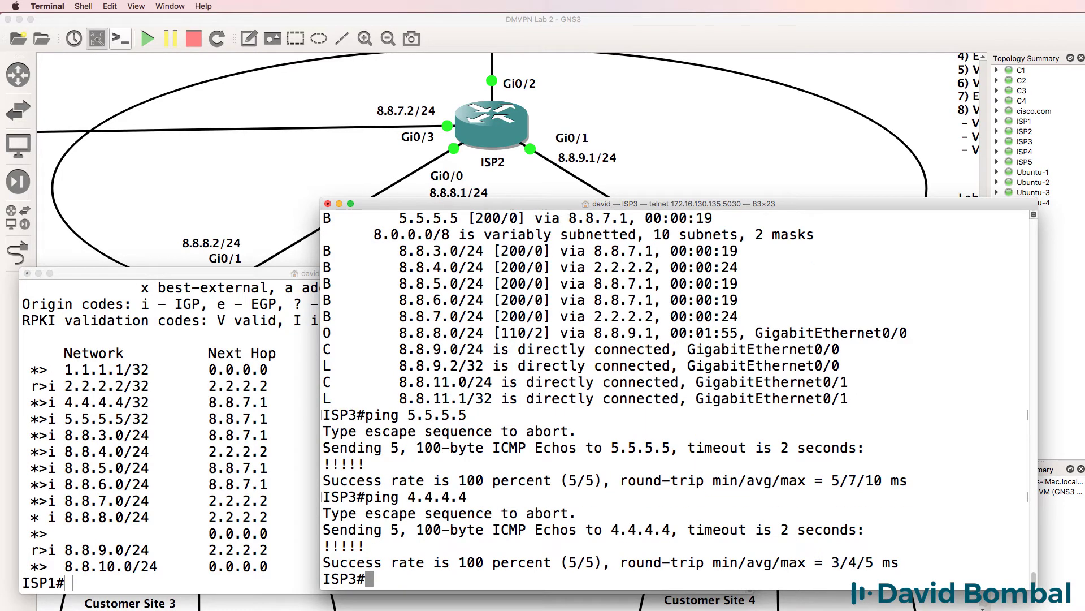
Switch to ISP1's console and display only the BGP section of its running configuration.
{"action": "left_click", "coordinate": [204, 382]}
{"action": "type", "text": "sh run "}
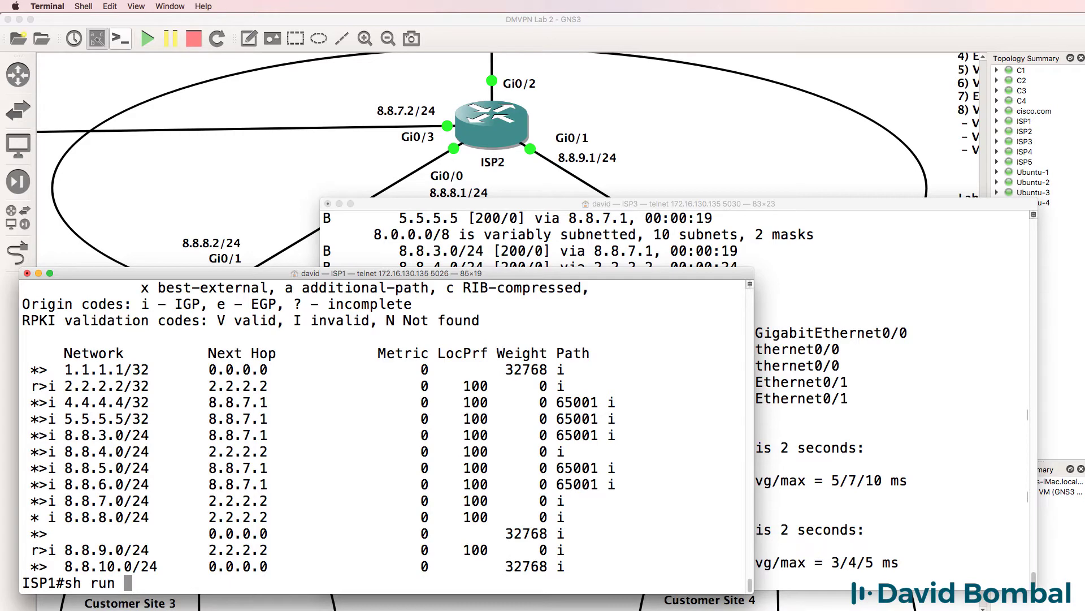
{"action": "type", "text": "| se"}
{"action": "key", "text": "Tab"}
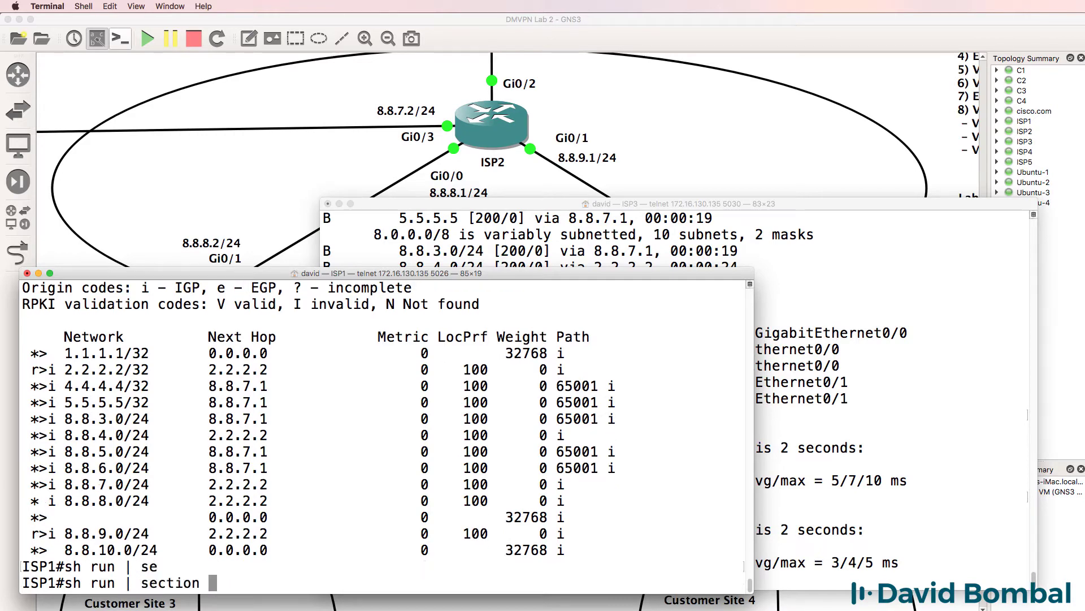
{"action": "type", "text": "bgp"}
{"action": "key", "text": "Return"}
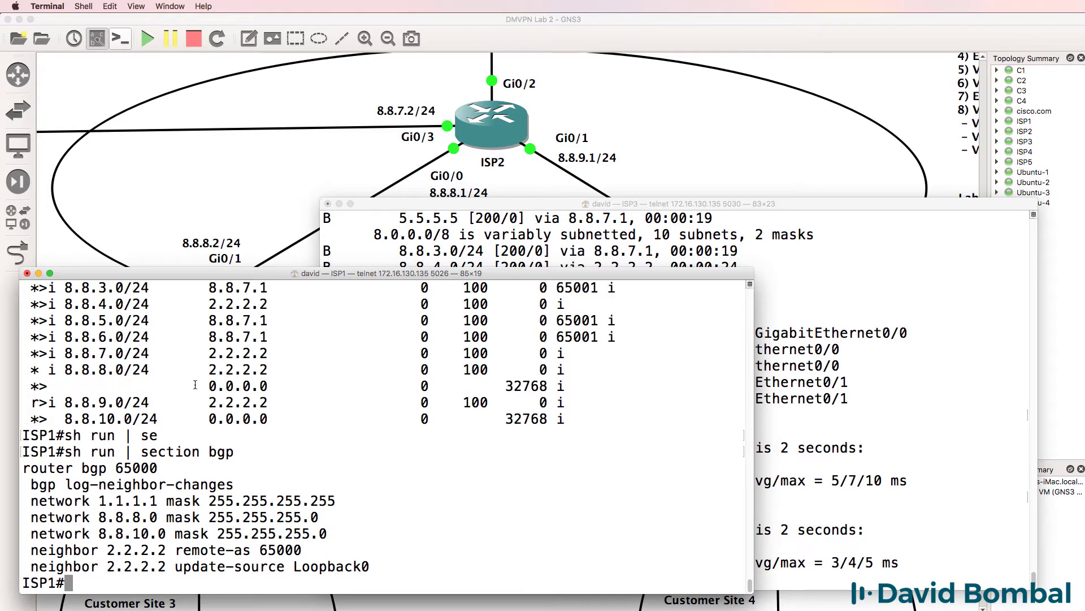
Return to ISP3's console and display only the BGP section of its running configuration.
{"action": "left_click", "coordinate": [841, 441]}
{"action": "type", "text": "sh r"}
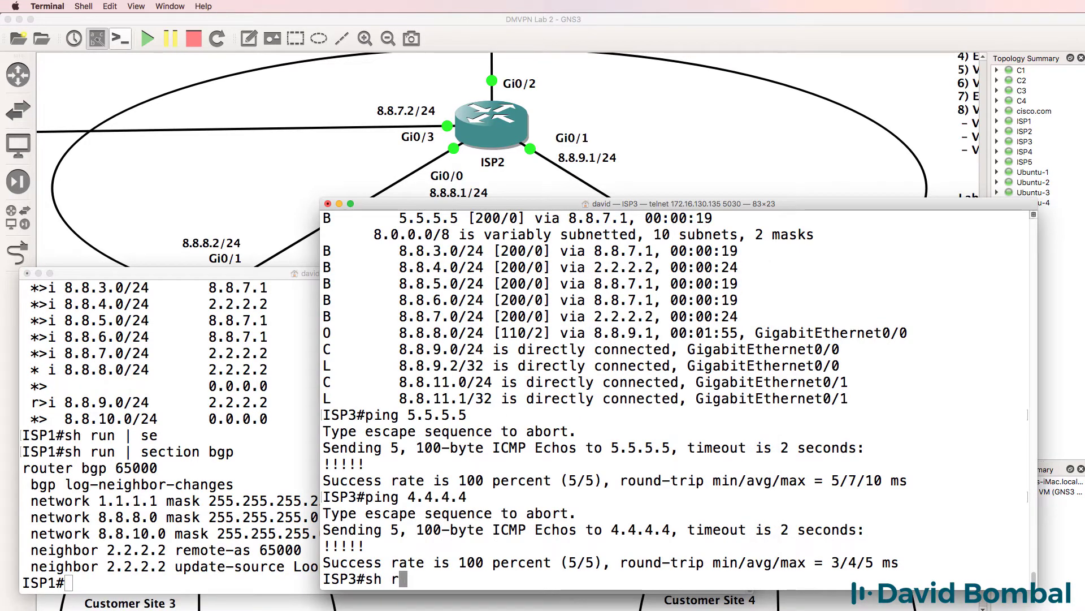
{"action": "type", "text": "un | sec bg"}
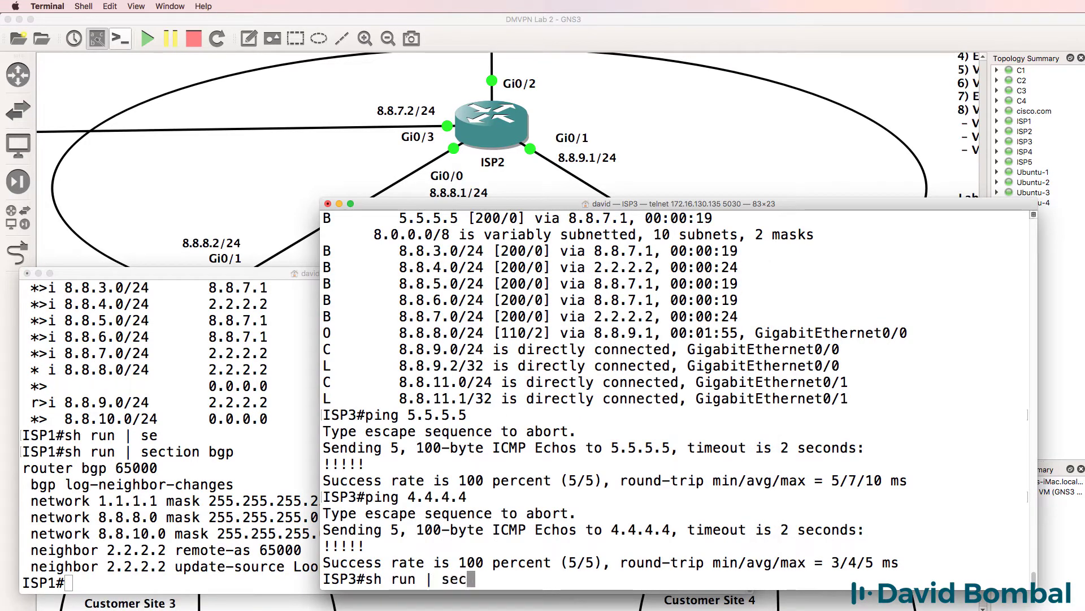
{"action": "type", "text": "p"}
{"action": "key", "text": "Return"}
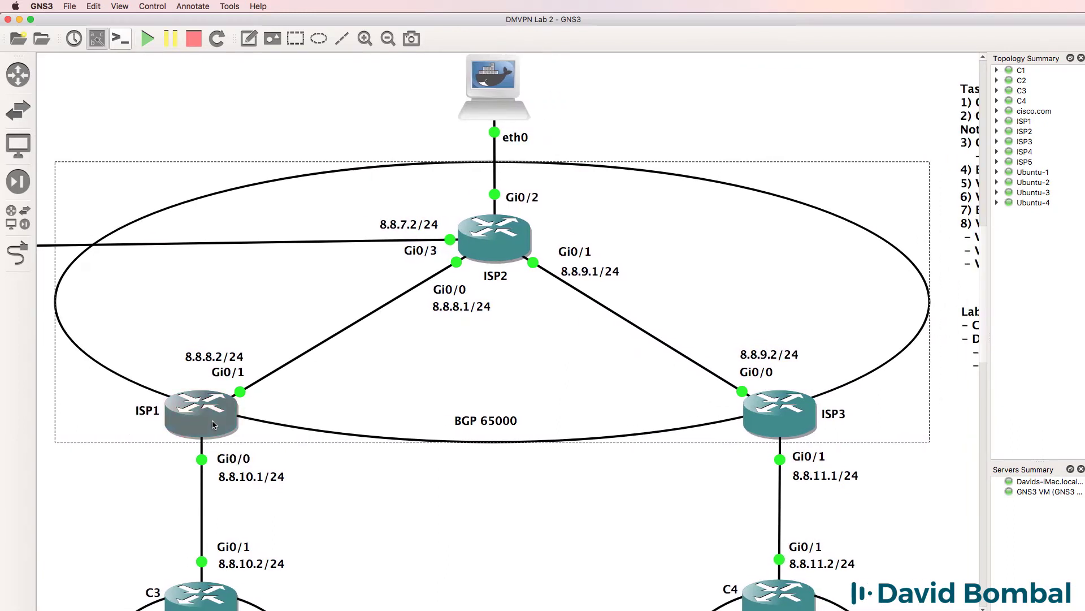
{"action": "mouse_move", "coordinate": [214, 424]}
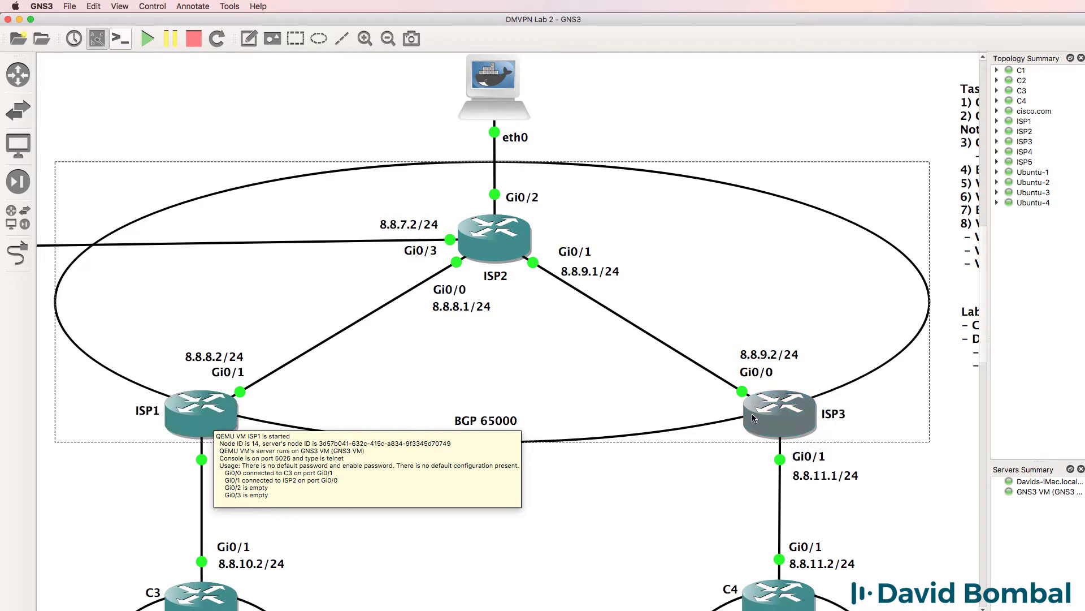
{"action": "mouse_move", "coordinate": [754, 418]}
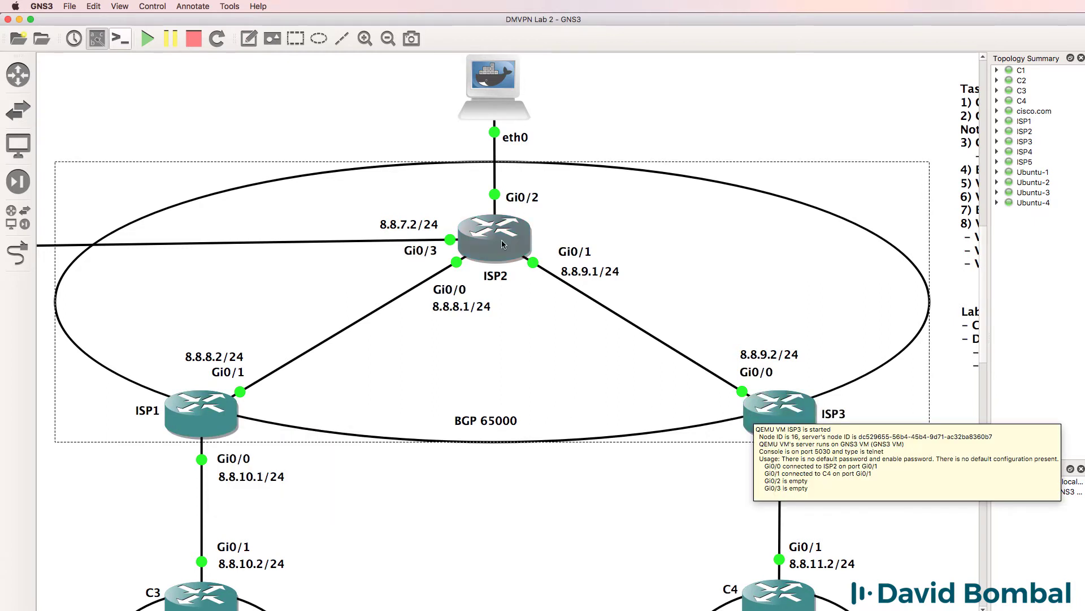
{"action": "mouse_move", "coordinate": [502, 247]}
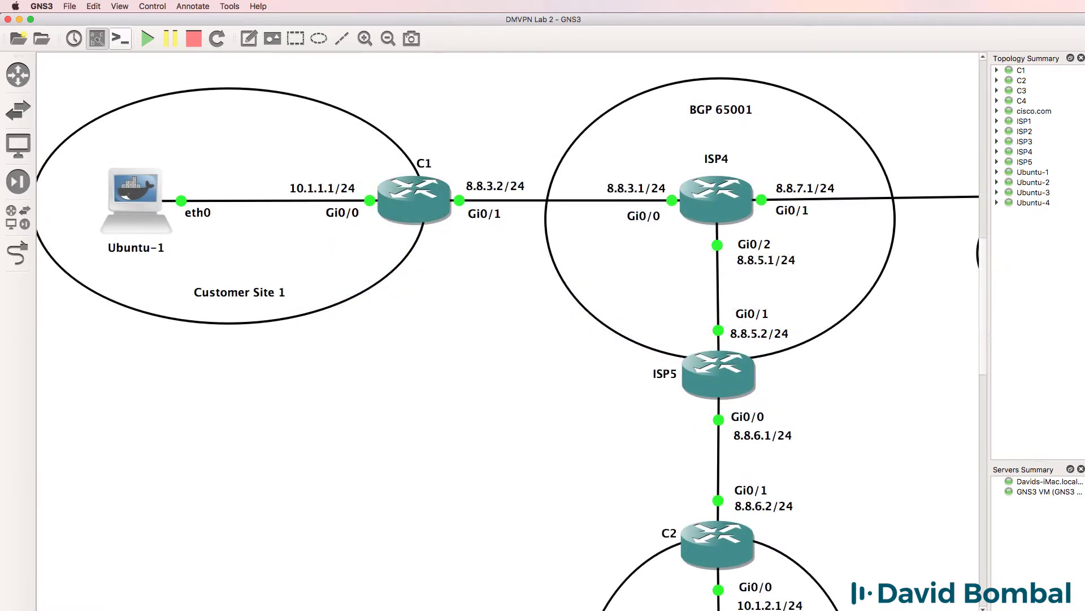
Bring up the console prompt of customer router C1 and display its brief IP interface summary.
{"action": "left_click_drag", "start_coordinate": [601, 246], "coordinate": [436, 302]}
{"action": "key", "text": "Return"}
{"action": "key", "text": "Return"}
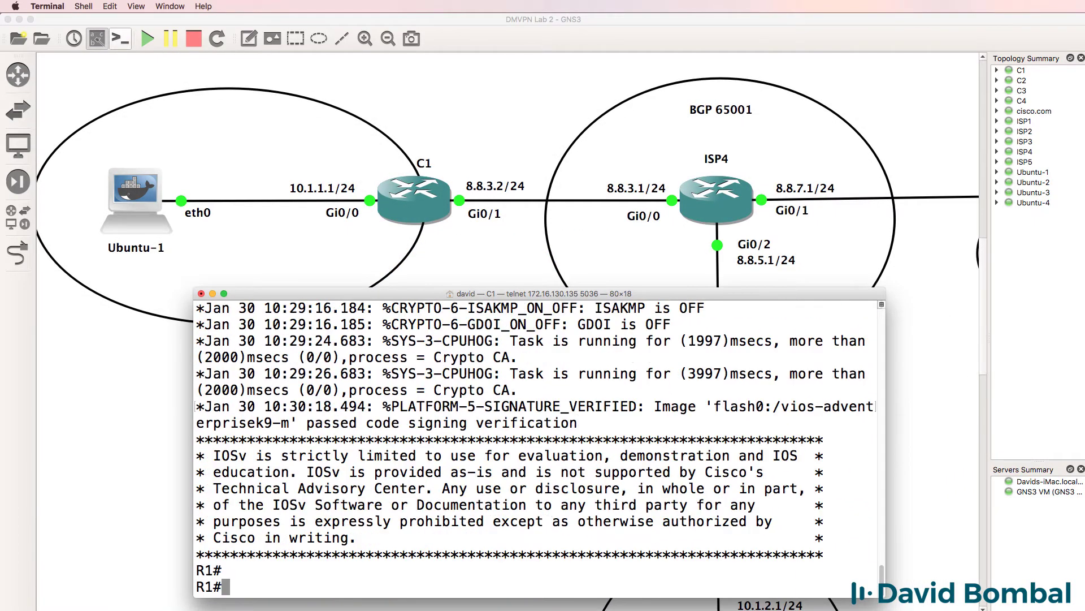
{"action": "type", "text": "sh ip int brief"}
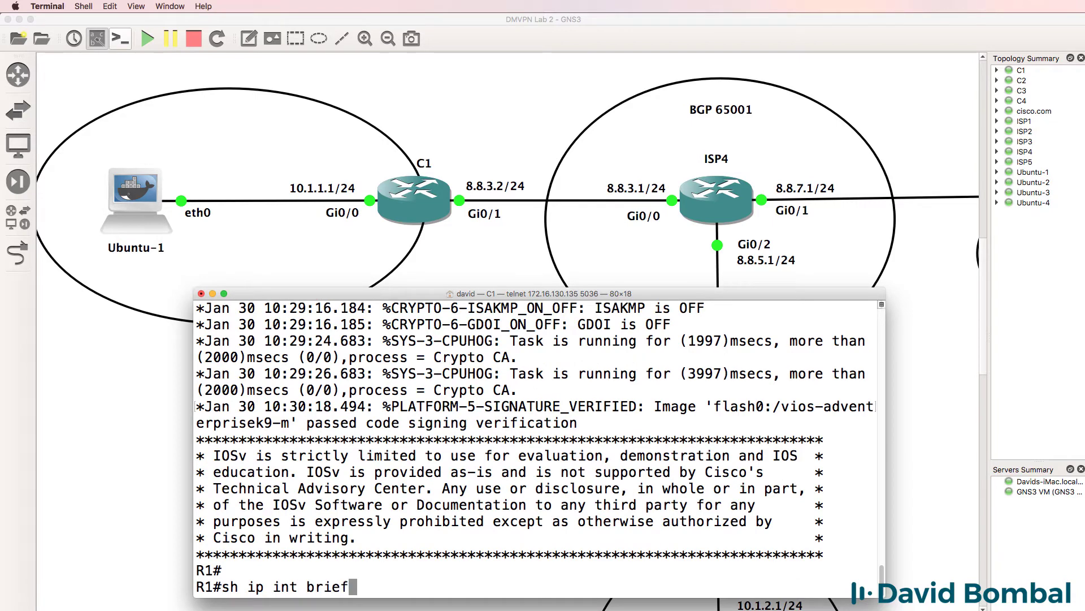
{"action": "key", "text": "Return"}
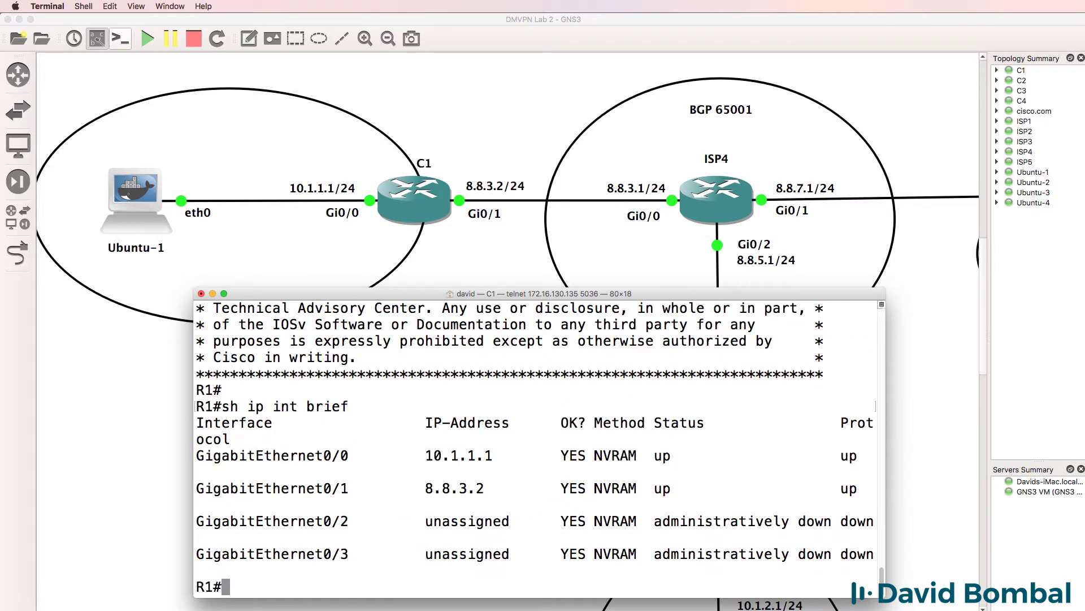
In C1's global configuration, exclude addresses 10.1.1.1 through 10.1.1.10 from DHCP assignment.
{"action": "type", "text": "conf t"}
{"action": "key", "text": "Return"}
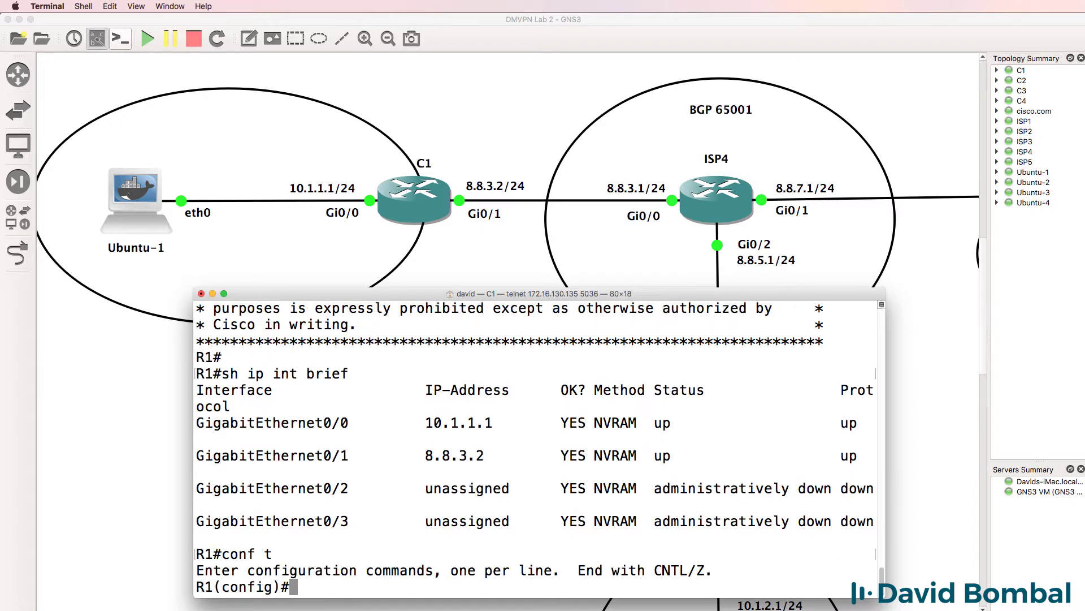
{"action": "type", "text": "ip dh"}
{"action": "key", "text": "Tab"}
{"action": "type", "text": "?"}
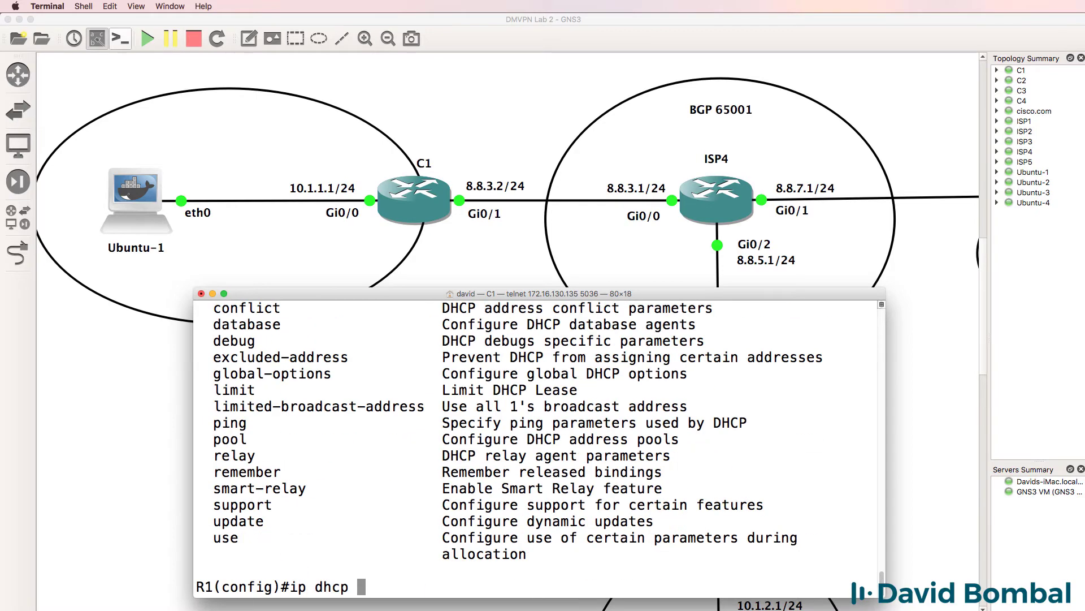
{"action": "type", "text": "e"}
{"action": "key", "text": "Tab"}
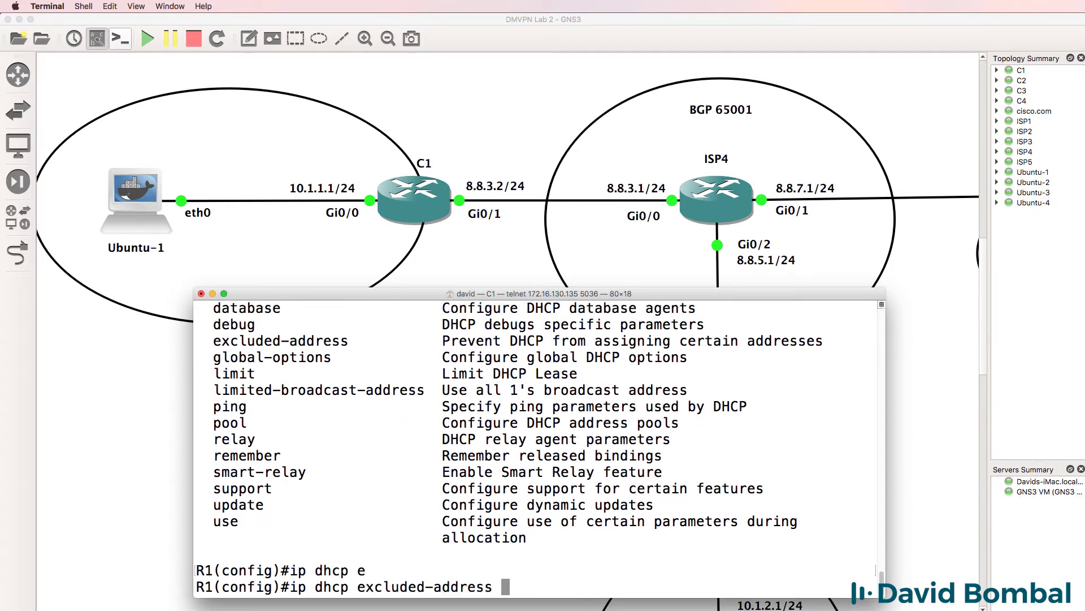
{"action": "type", "text": "10.1.1.1 10"}
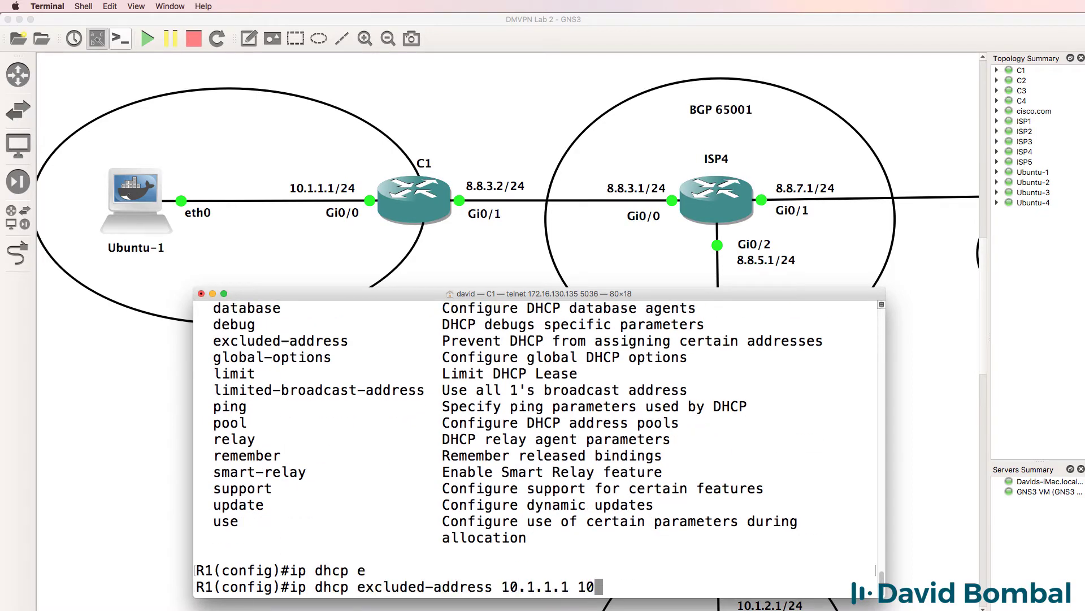
{"action": "type", "text": ".1.1.10"}
{"action": "key", "text": "Return"}
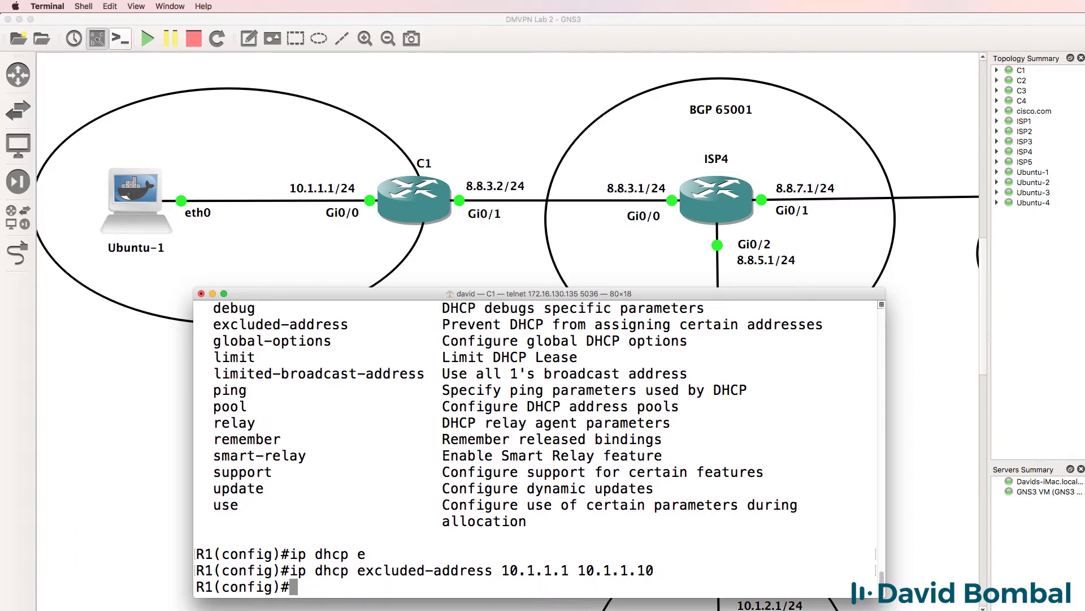
Create a DHCP pool named pc on C1.
{"action": "type", "text": "ip dh"}
{"action": "left_click_drag", "start_coordinate": [458, 295], "coordinate": [449, 264]}
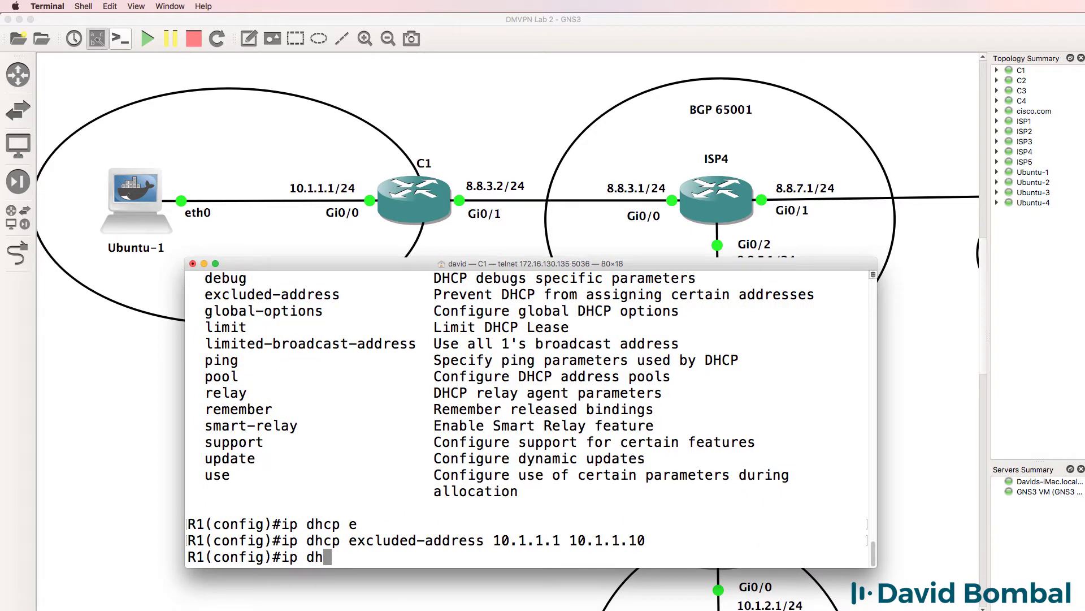
{"action": "type", "text": "cp po"}
{"action": "key", "text": "Tab"}
{"action": "type", "text": "?"}
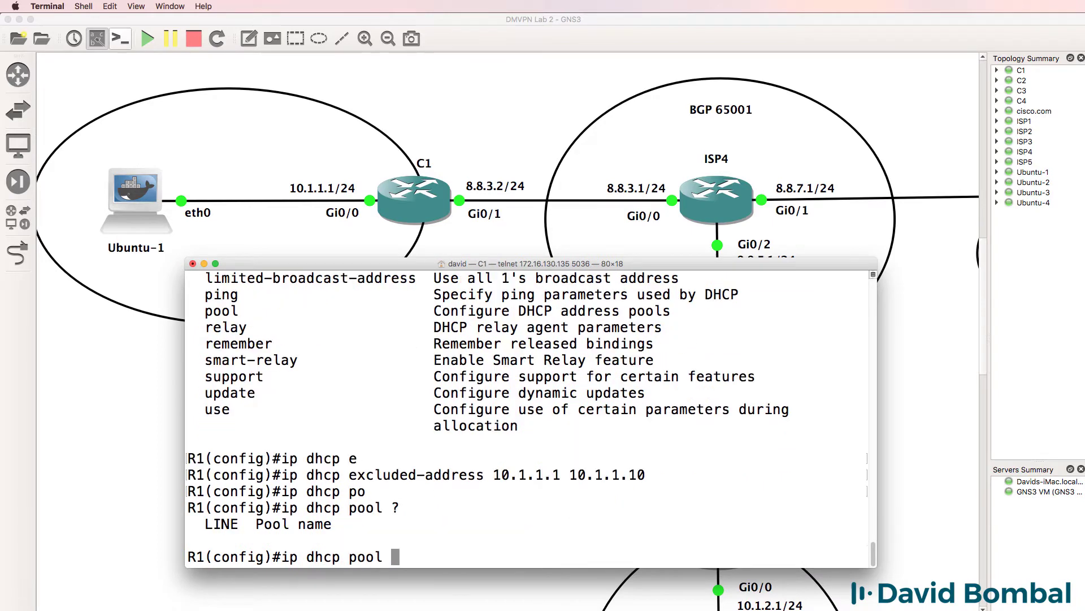
{"action": "type", "text": "pc"}
{"action": "key", "text": "Return"}
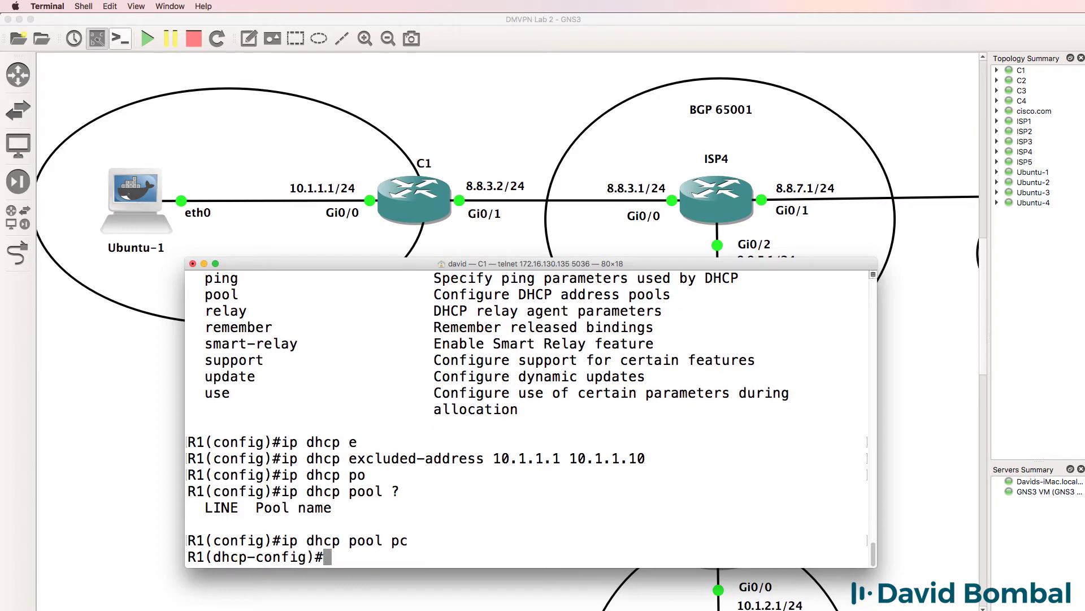
Assign network 10.1.1.0 with mask 255.255.255.0 to the pc DHCP pool.
{"action": "type", "text": "net"}
{"action": "key", "text": "Tab"}
{"action": "type", "text": "w"}
{"action": "key", "text": "Tab"}
{"action": "type", "text": "10.1.1.0 ?"}
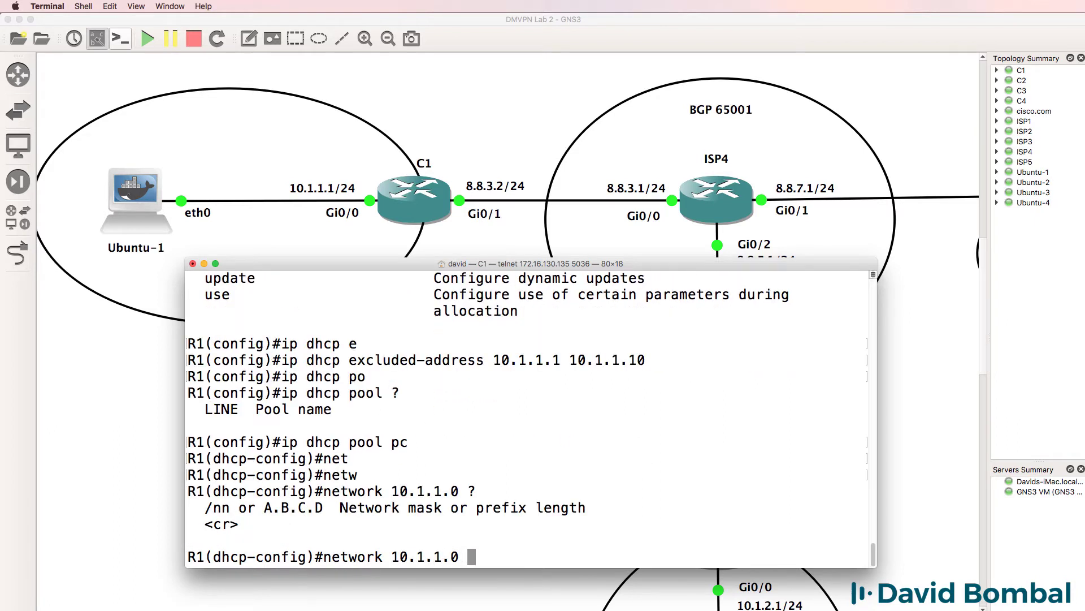
{"action": "type", "text": "255.255.255.0"}
{"action": "key", "text": "Return"}
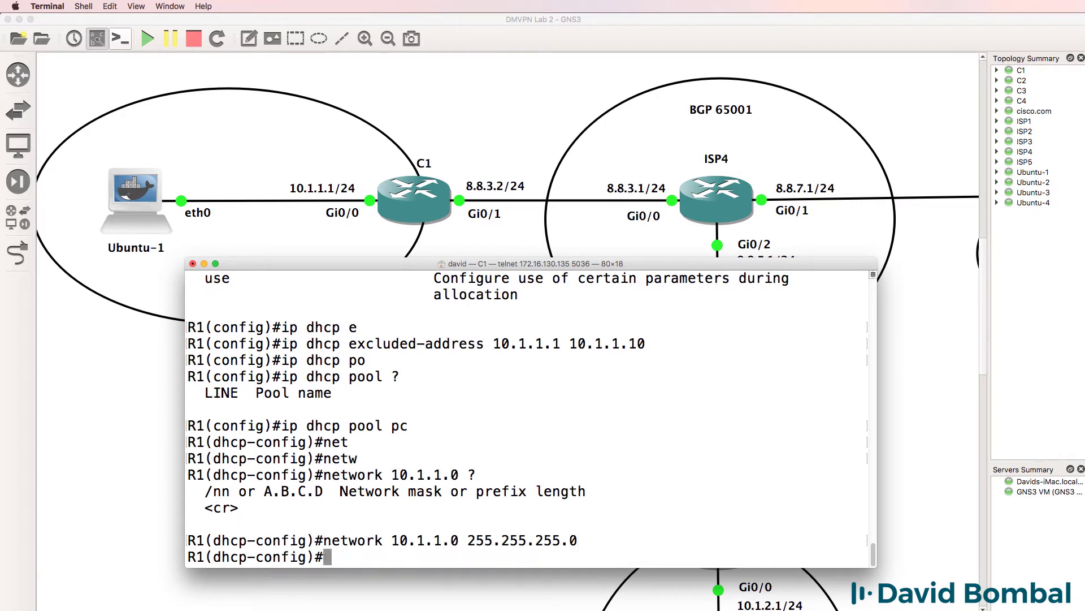
Set the pc pool's default router to 10.1.1.1 and its DNS server to 8.8.8.8.
{"action": "type", "text": "de"}
{"action": "key", "text": "Tab"}
{"action": "type", "text": "10.1.1"}
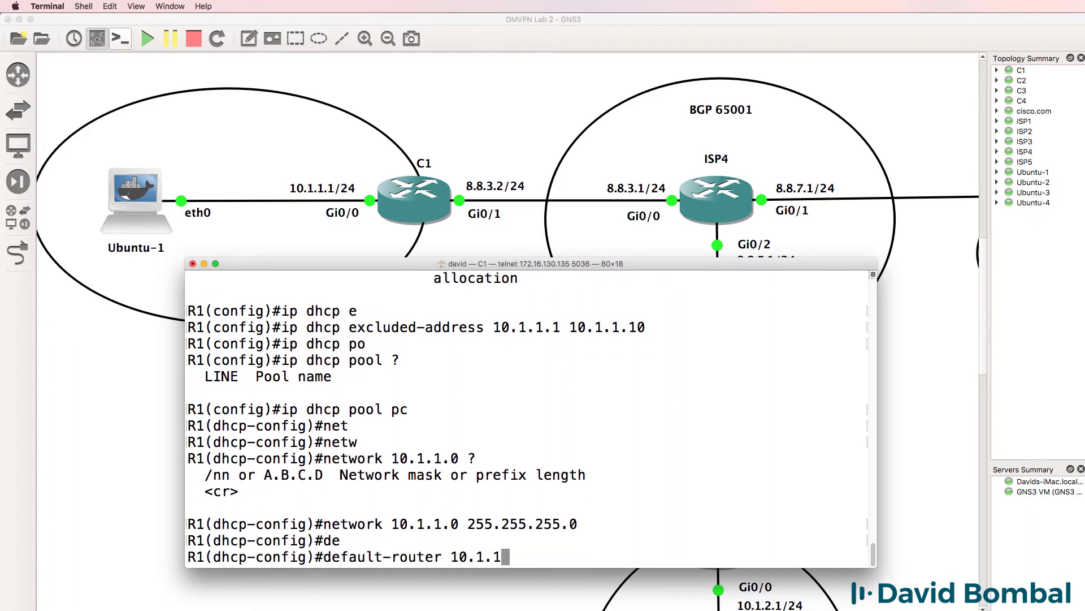
{"action": "type", "text": ".1"}
{"action": "key", "text": "Return"}
{"action": "type", "text": "d"}
{"action": "key", "text": "BackSpace"}
{"action": "type", "text": "dns"}
{"action": "key", "text": "Tab"}
{"action": "type", "text": "8.8.8.8"}
{"action": "key", "text": "Return"}
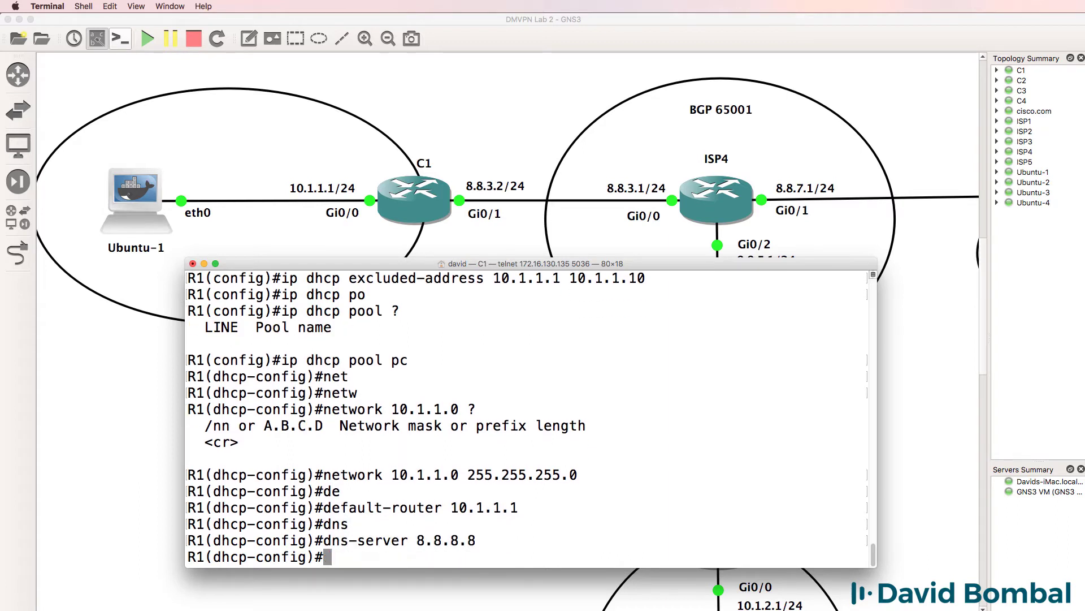
Leave configuration mode on C1 and display its DHCP bindings.
{"action": "type", "text": "end"}
{"action": "key", "text": "Return"}
{"action": "key", "text": "Return"}
{"action": "type", "text": "sh ip "}
{"action": "type", "text": "dh"}
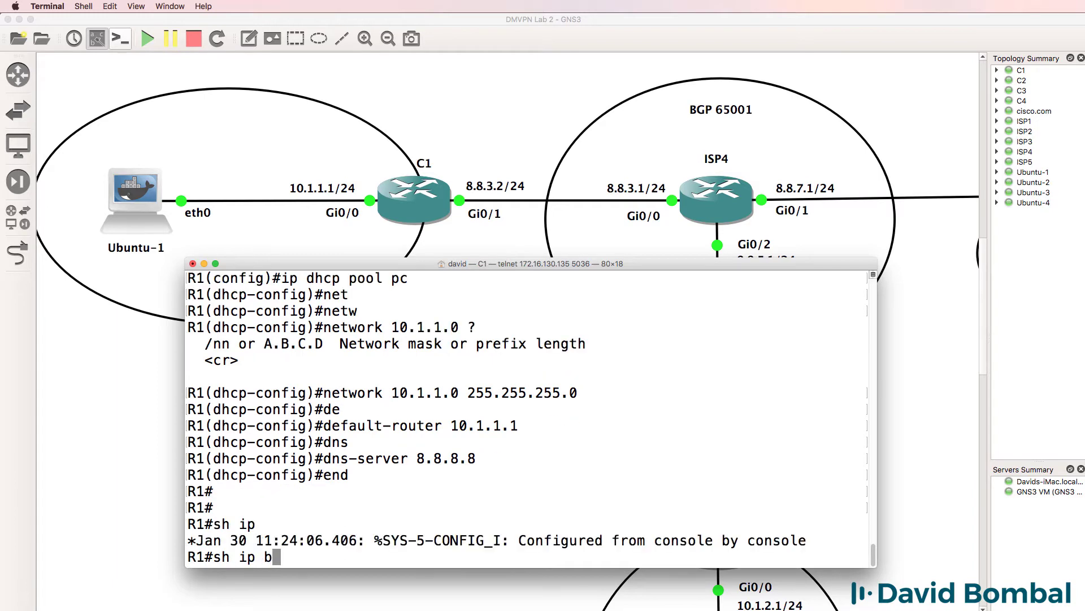
{"action": "key", "text": "Tab"}
{"action": "type", "text": "bi"}
{"action": "key", "text": "Tab"}
{"action": "key", "text": "Return"}
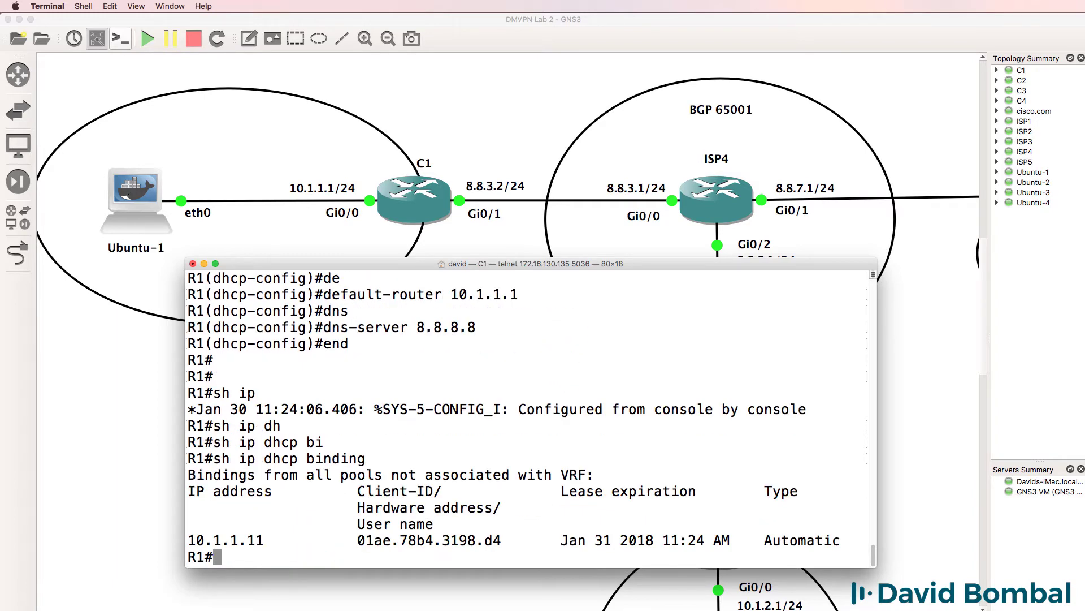
Ping the leased client address 10.1.1.11 from C1.
{"action": "type", "text": "ping 10.1.1.111"}
{"action": "key", "text": "BackSpace"}
{"action": "key", "text": "Return"}
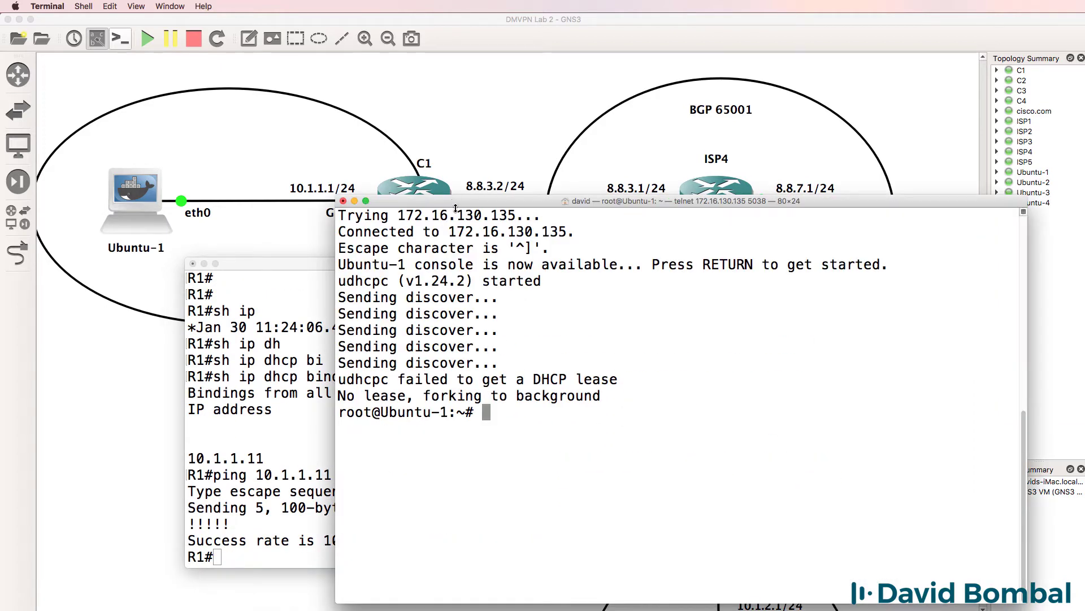
In Ubuntu-1's console, display the interface configuration with ifconfig and the numeric routing table with route -n.
{"action": "left_click_drag", "start_coordinate": [456, 208], "coordinate": [459, 268]}
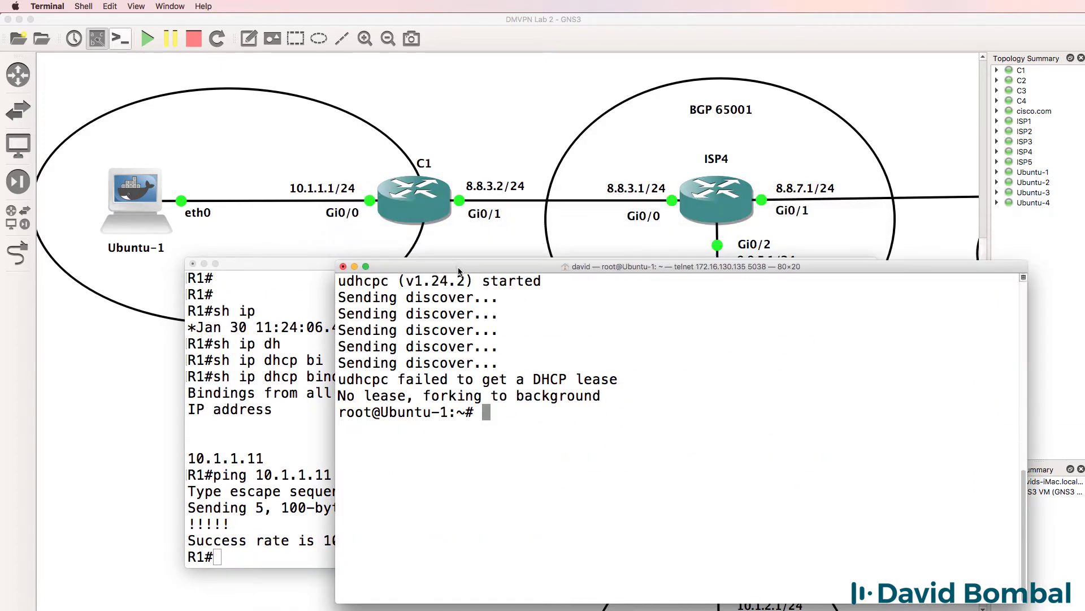
{"action": "type", "text": "ifconfig"}
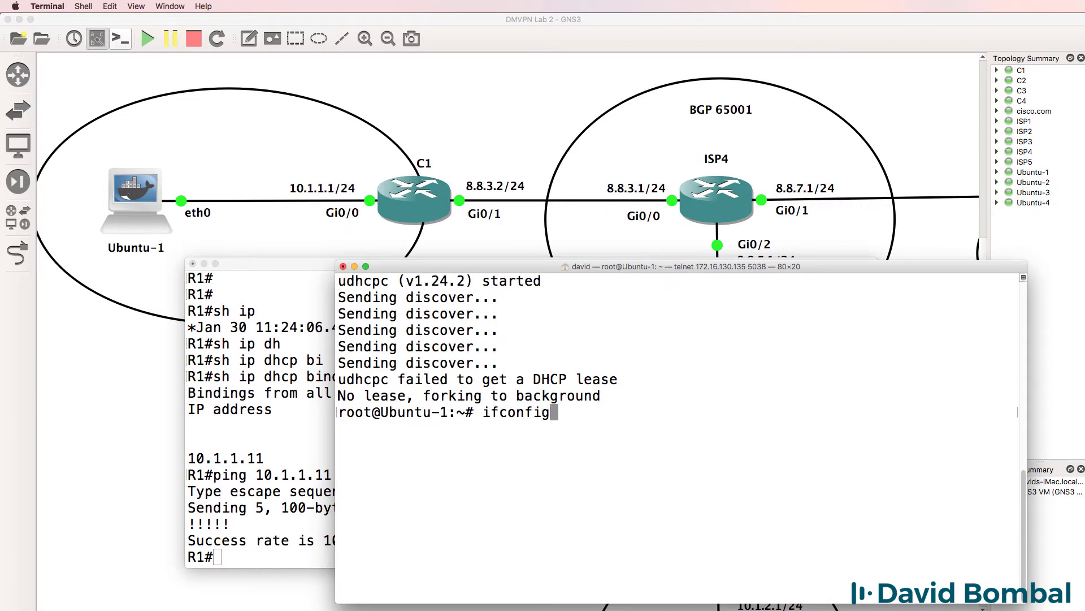
{"action": "key", "text": "Return"}
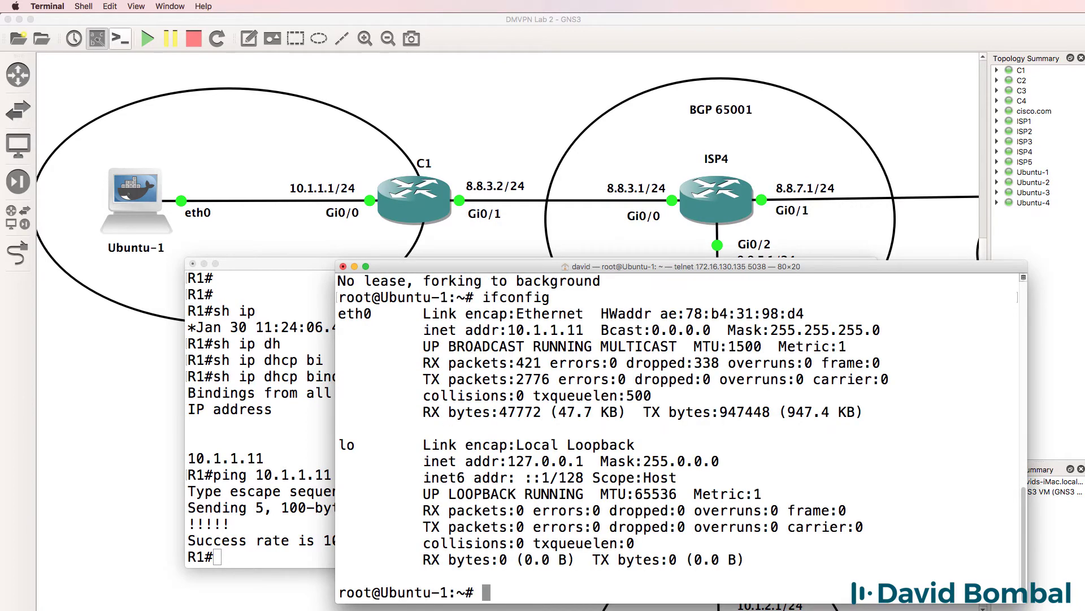
{"action": "type", "text": "route 0-n"}
{"action": "key", "text": "Return"}
{"action": "left_click_drag", "start_coordinate": [500, 268], "coordinate": [492, 242]}
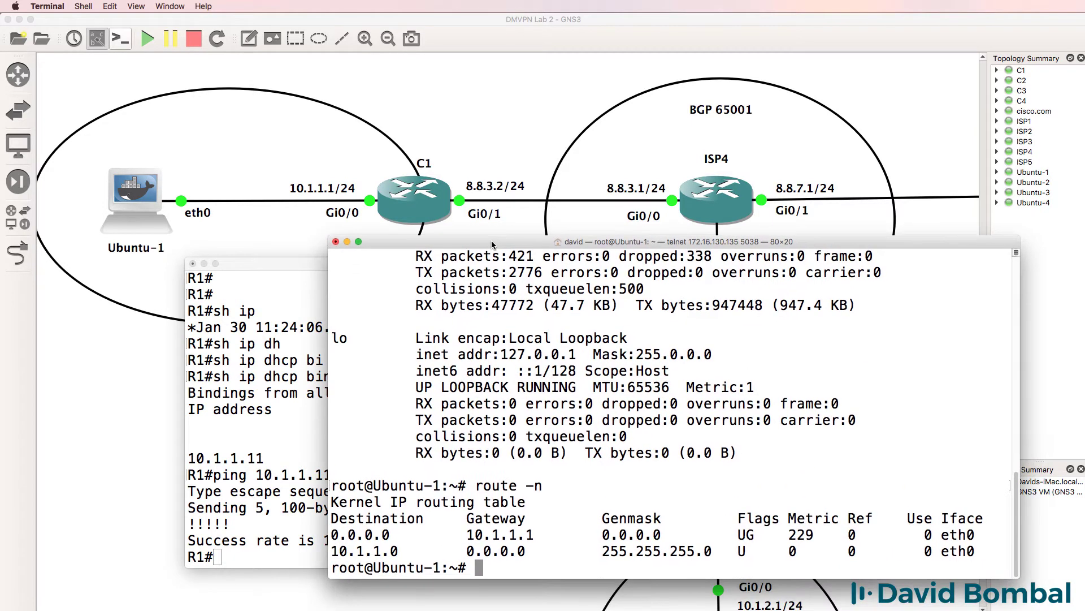
Bring up the C2 router's console and enter global configuration mode.
{"action": "left_click_drag", "start_coordinate": [537, 532], "coordinate": [344, 535]}
{"action": "key", "text": "super+Tab"}
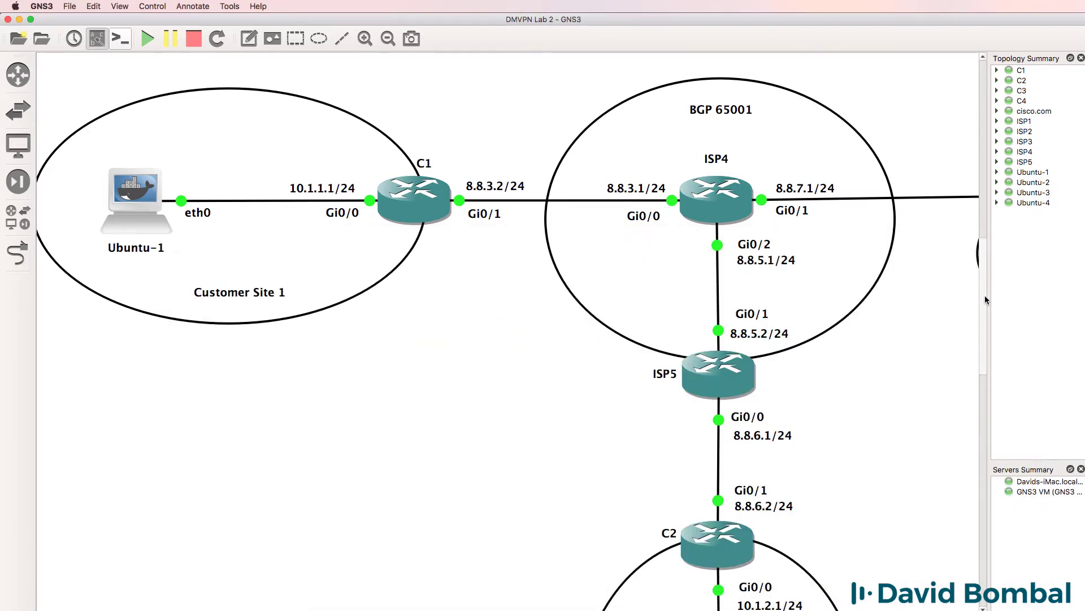
{"action": "scroll", "coordinate": [985, 366], "scroll_direction": "down", "scroll_amount": 10}
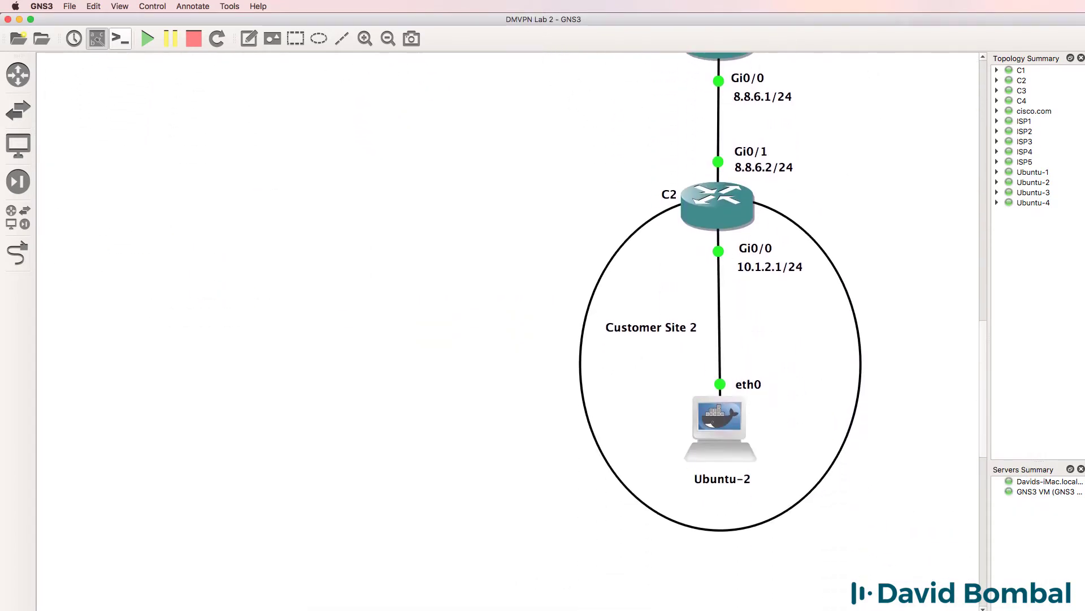
{"action": "scroll", "coordinate": [509, 294], "scroll_direction": "right", "scroll_amount": 10}
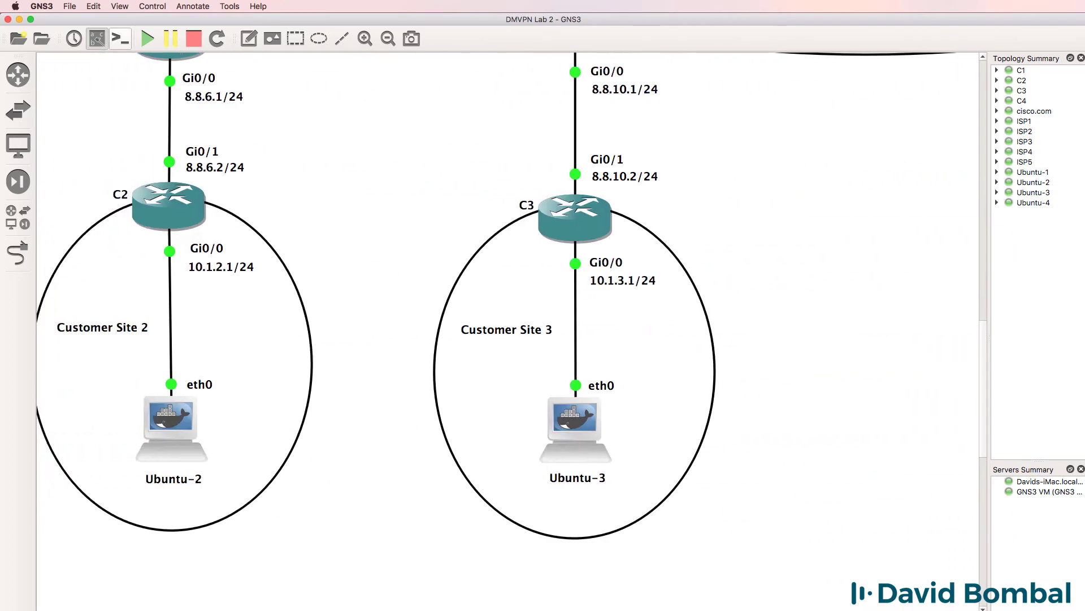
{"action": "scroll", "coordinate": [509, 293], "scroll_direction": "left", "scroll_amount": 2}
{"action": "right_click", "coordinate": [348, 609]}
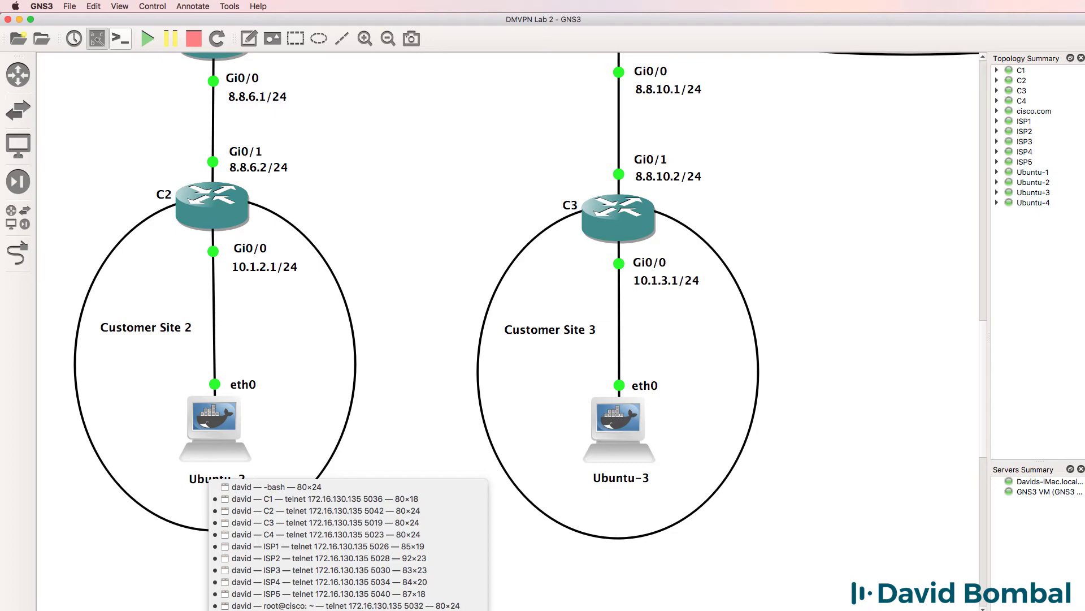
{"action": "left_click", "coordinate": [325, 511]}
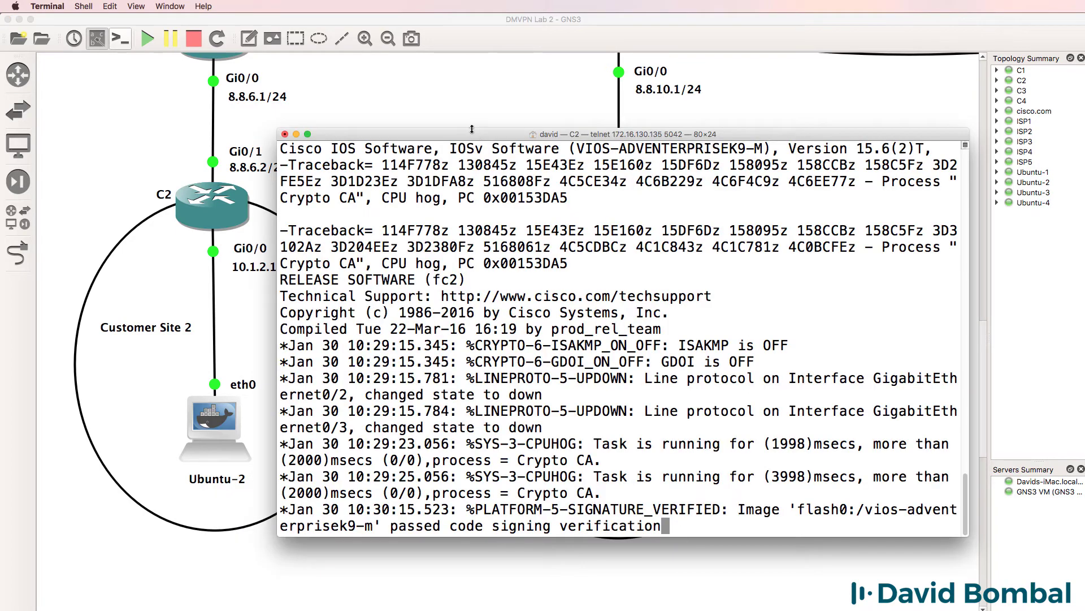
{"action": "left_click_drag", "start_coordinate": [472, 129], "coordinate": [549, 237]}
{"action": "key", "text": "Return"}
{"action": "key", "text": "Return"}
{"action": "key", "text": "Return"}
{"action": "type", "text": "conf t"}
{"action": "key", "text": "Return"}
Exclude the addresses 10.1.2.1 to 10.1.2.10 from DHCP assignment on C2.
{"action": "type", "text": "ip dh"}
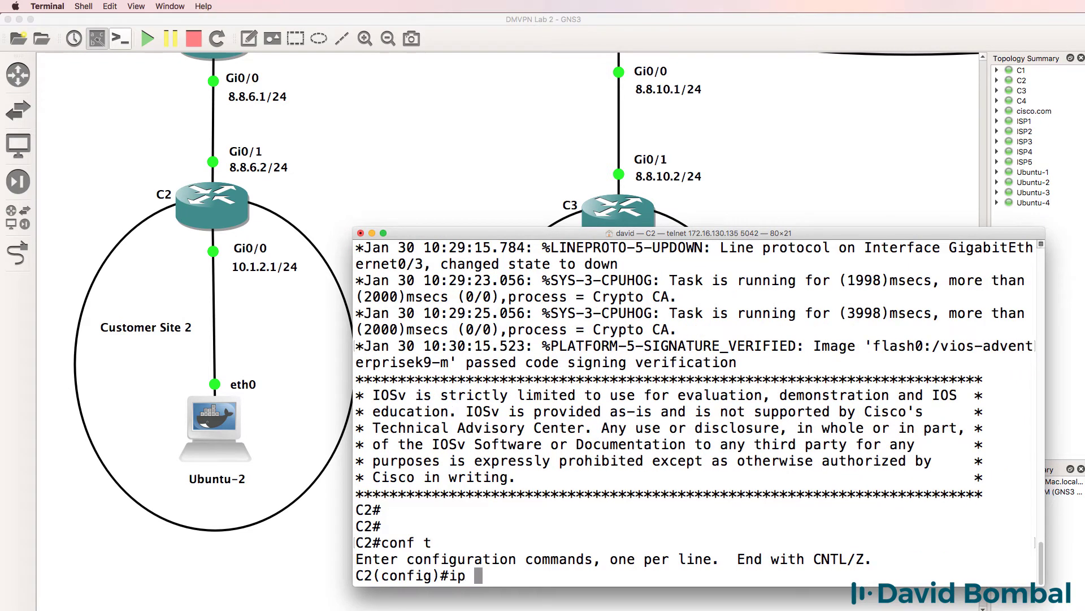
{"action": "key", "text": "Tab"}
{"action": "type", "text": "e"}
{"action": "key", "text": "BackSpace"}
{"action": "type", "text": "e"}
{"action": "key", "text": "Tab"}
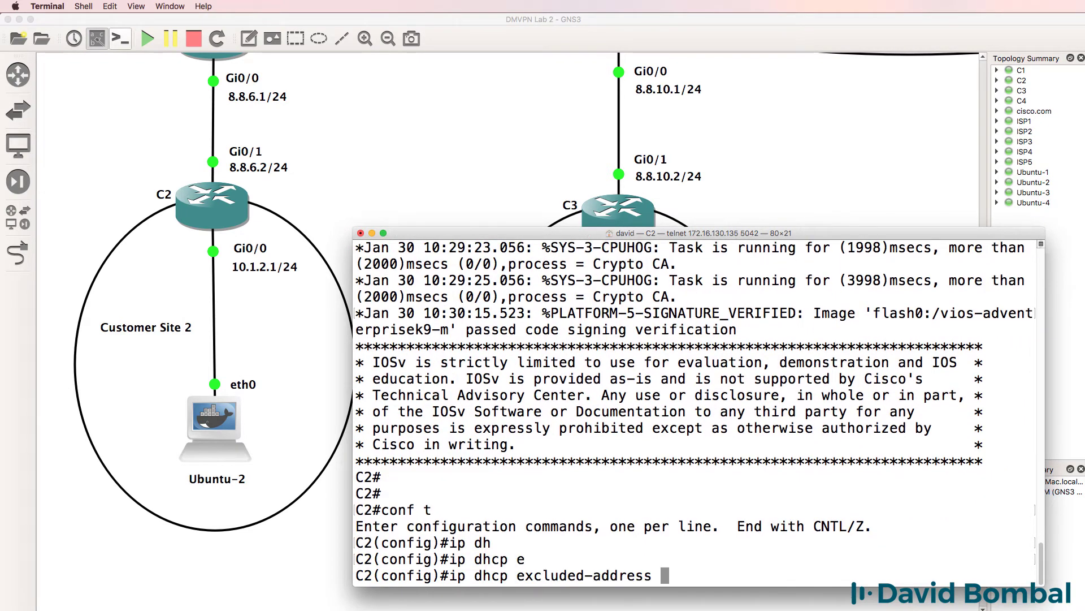
{"action": "type", "text": "10.1.2.1 10.1.2.10"}
{"action": "key", "text": "Return"}
Create a DHCP pool named pc on C2.
{"action": "type", "text": "ip dh"}
{"action": "key", "text": "Tab"}
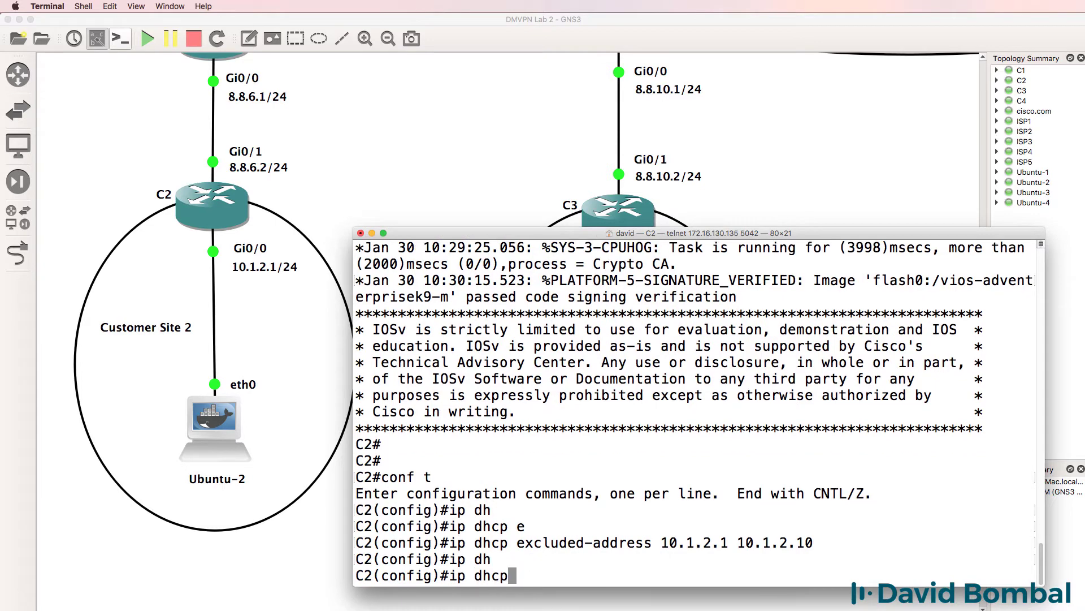
{"action": "type", "text": "po"}
{"action": "key", "text": "Tab"}
{"action": "type", "text": "pc"}
{"action": "key", "text": "Return"}
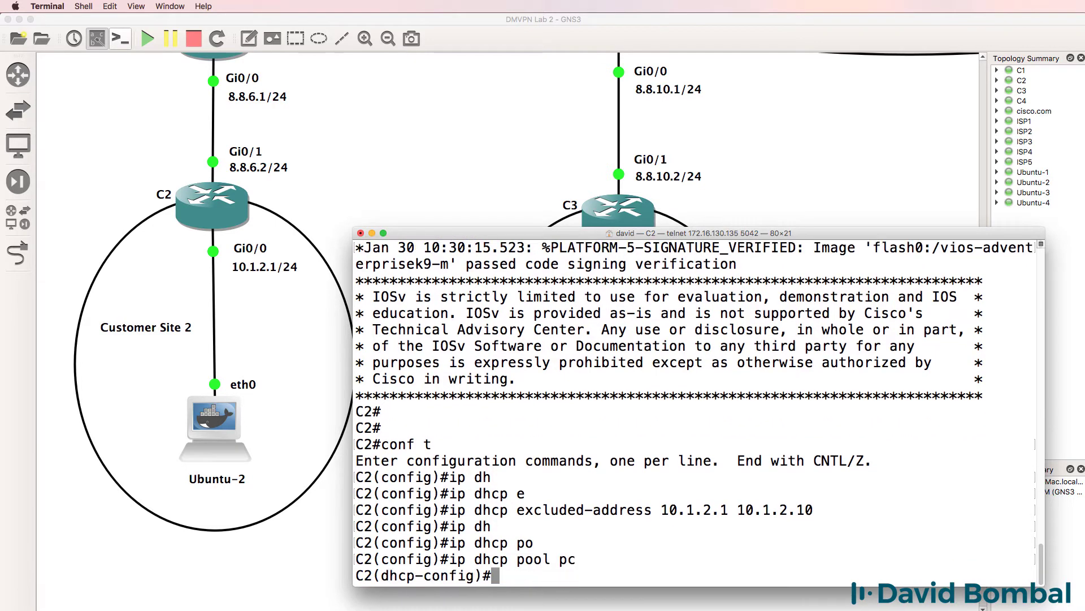
Set C2's pc pool network to 10.1.2.0 with mask 255.255.255.0.
{"action": "type", "text": "net"}
{"action": "key", "text": "Tab"}
{"action": "type", "text": "w"}
{"action": "key", "text": "Tab"}
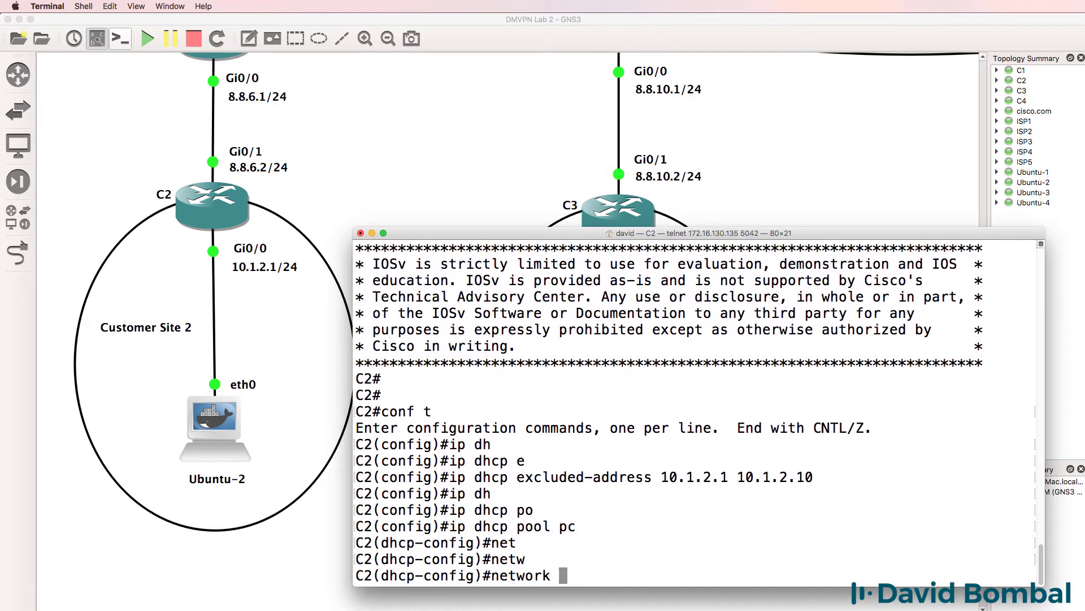
{"action": "type", "text": "10.1.2."}
{"action": "type", "text": "0 m"}
{"action": "type", "text": "55.255.255.0"}
{"action": "key", "text": "Return"}
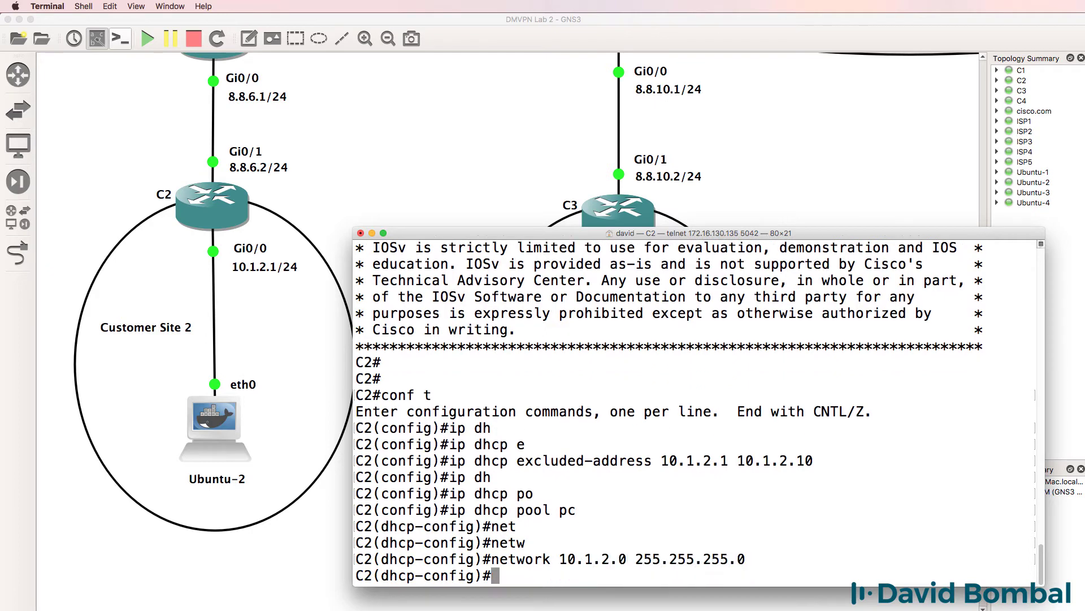
Set C2's pc pool default router to 10.1.2.1 and DNS server to 8.8.8.8, ending configuration mode.
{"action": "type", "text": "de"}
{"action": "key", "text": "Tab"}
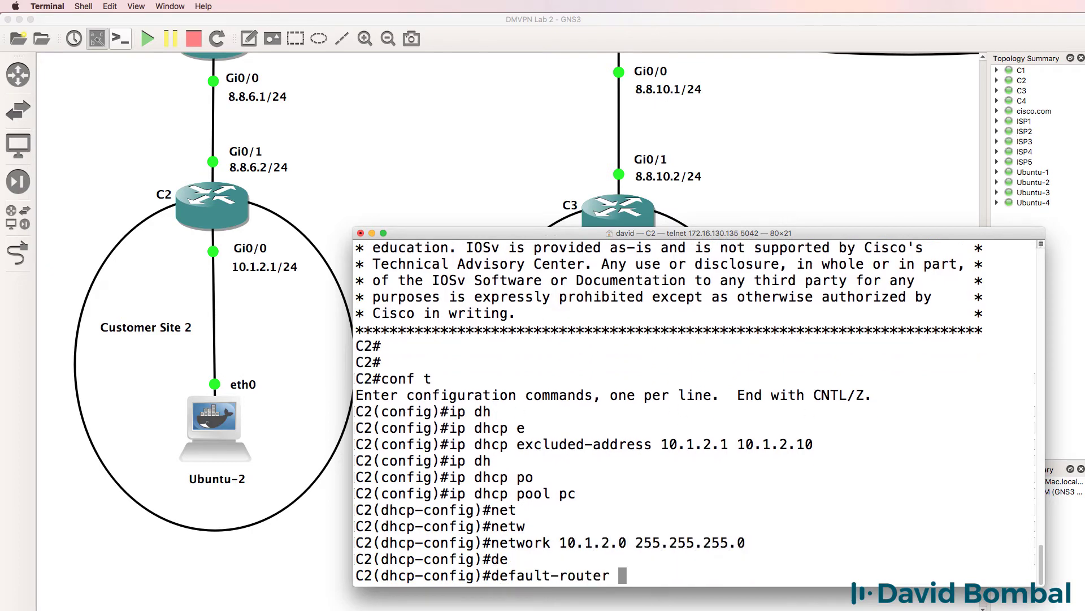
{"action": "type", "text": "10.1.2.1"}
{"action": "key", "text": "Return"}
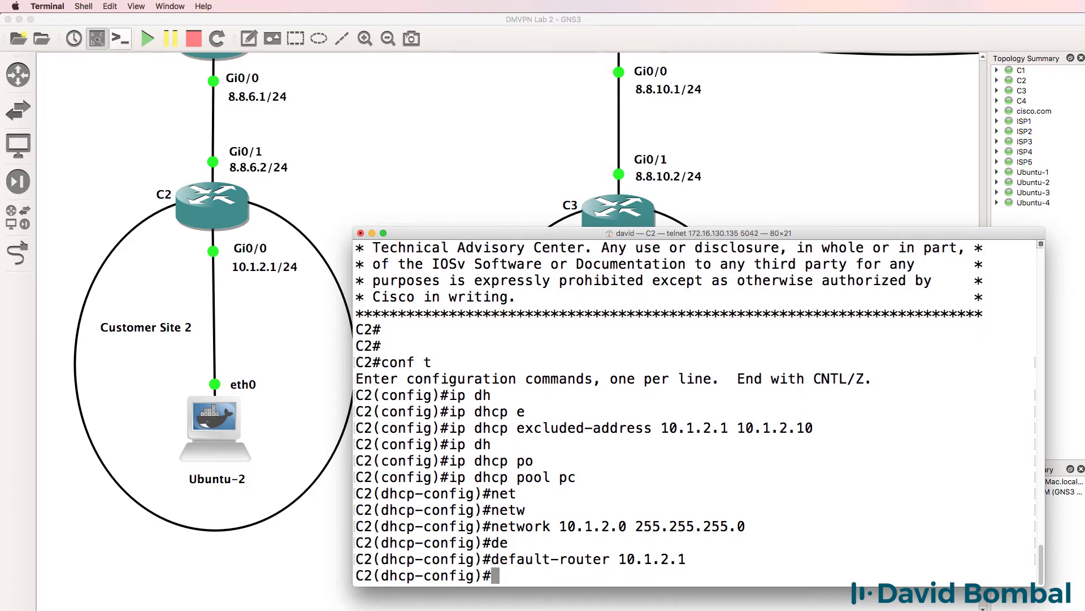
{"action": "type", "text": "dns"}
{"action": "key", "text": "Tab"}
{"action": "type", "text": "8.8.8.8"}
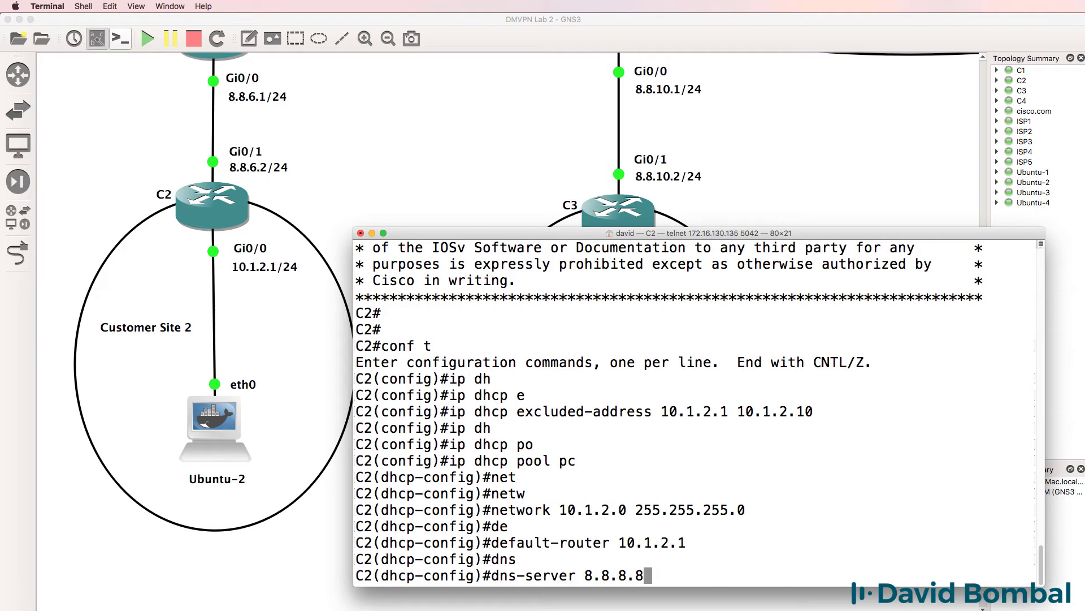
{"action": "key", "text": "Return"}
{"action": "type", "text": "end"}
{"action": "key", "text": "Return"}
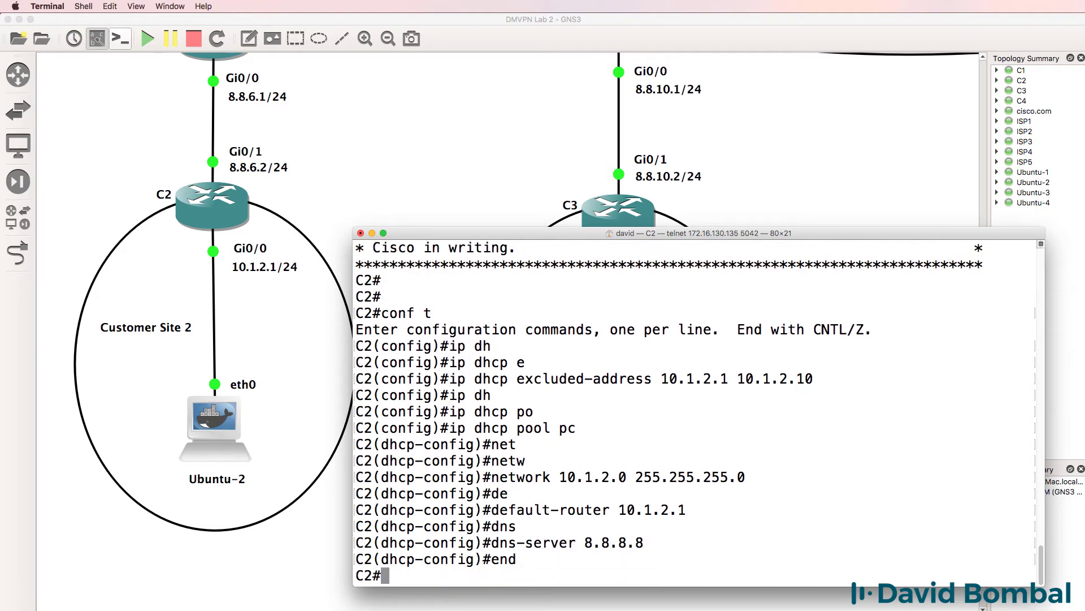
Display the DHCP bindings on C2 and repeat the query once.
{"action": "key", "text": "Return"}
{"action": "type", "text": "sh ip dh"}
{"action": "key", "text": "Tab"}
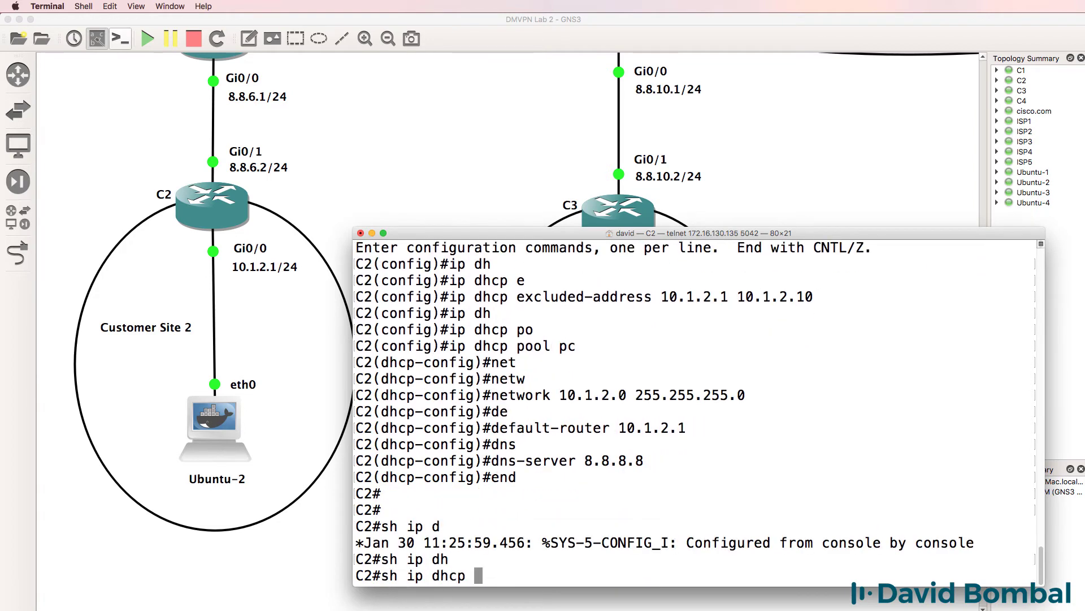
{"action": "type", "text": "b"}
{"action": "key", "text": "Tab"}
{"action": "key", "text": "Return"}
{"action": "key", "text": "Up"}
{"action": "key", "text": "Return"}
Display C2's brief IP interface status and page through its running configuration to the DHCP section.
{"action": "type", "text": "sh ip int brief"}
{"action": "key", "text": "Return"}
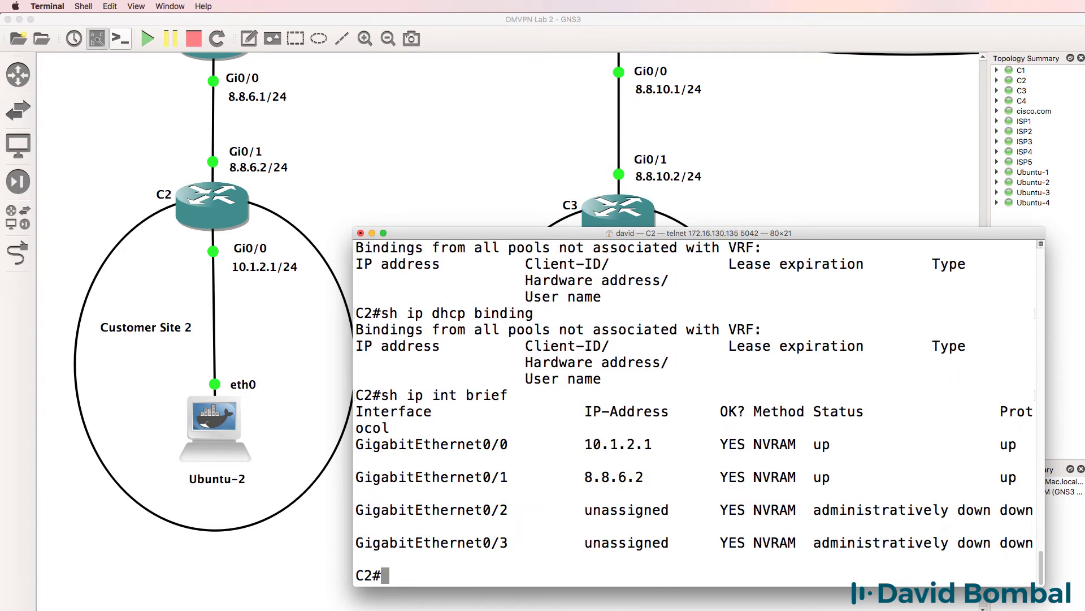
{"action": "type", "text": "sh run"}
{"action": "key", "text": "Return"}
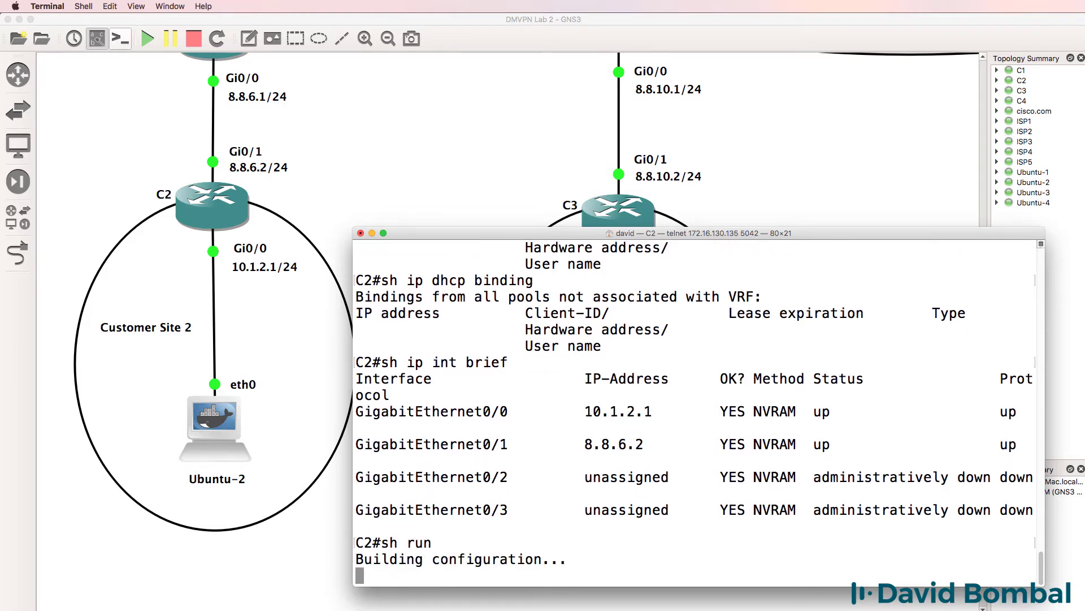
{"action": "key", "text": "space"}
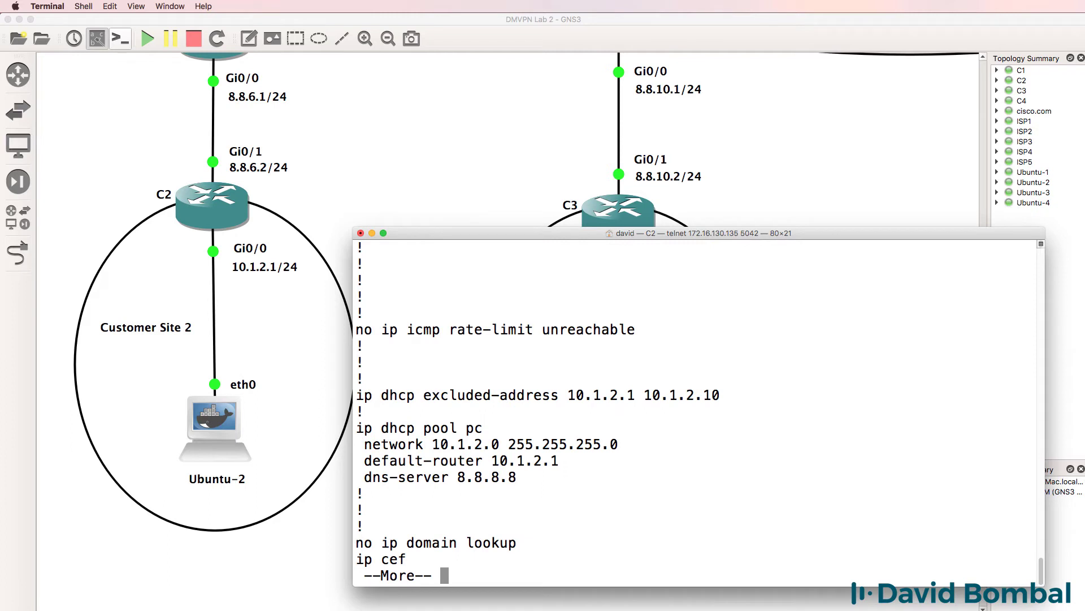
Quit the running configuration listing and recheck the DHCP bindings on C2.
{"action": "type", "text": "qsh ip dh"}
{"action": "key", "text": "Tab"}
{"action": "type", "text": "b"}
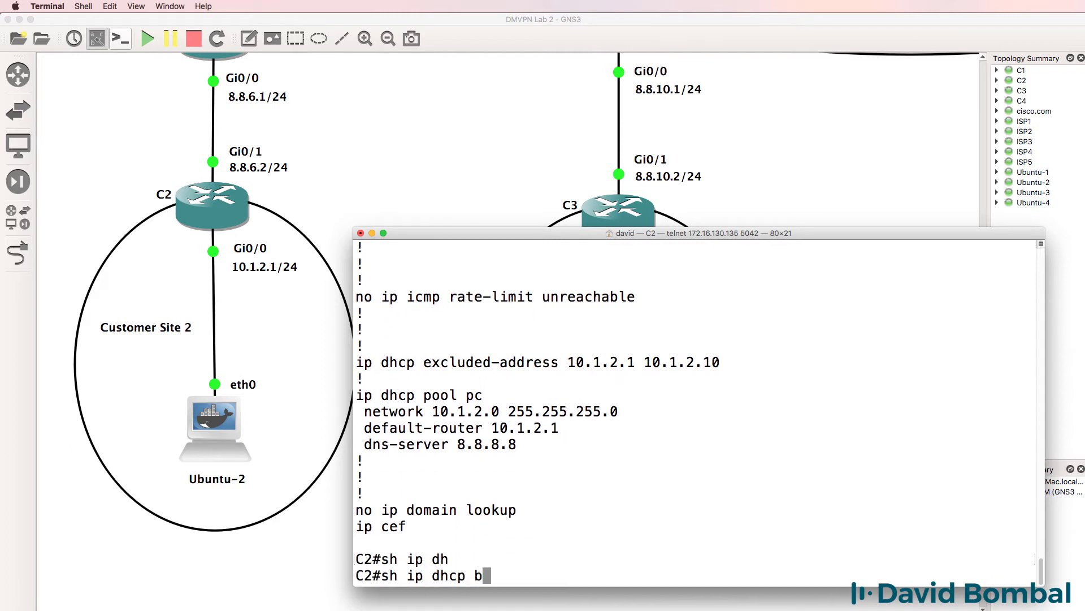
{"action": "key", "text": "Tab"}
{"action": "key", "text": "Return"}
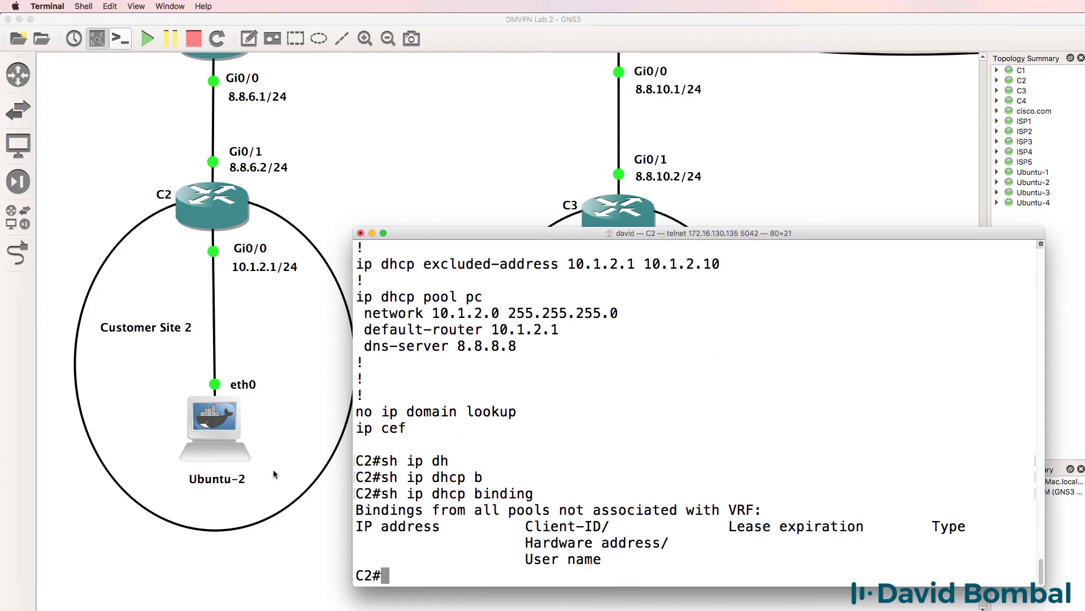
Stop the Ubuntu-2 node in the GNS3 topology and start it again.
{"action": "left_click", "coordinate": [274, 430]}
{"action": "right_click", "coordinate": [228, 423]}
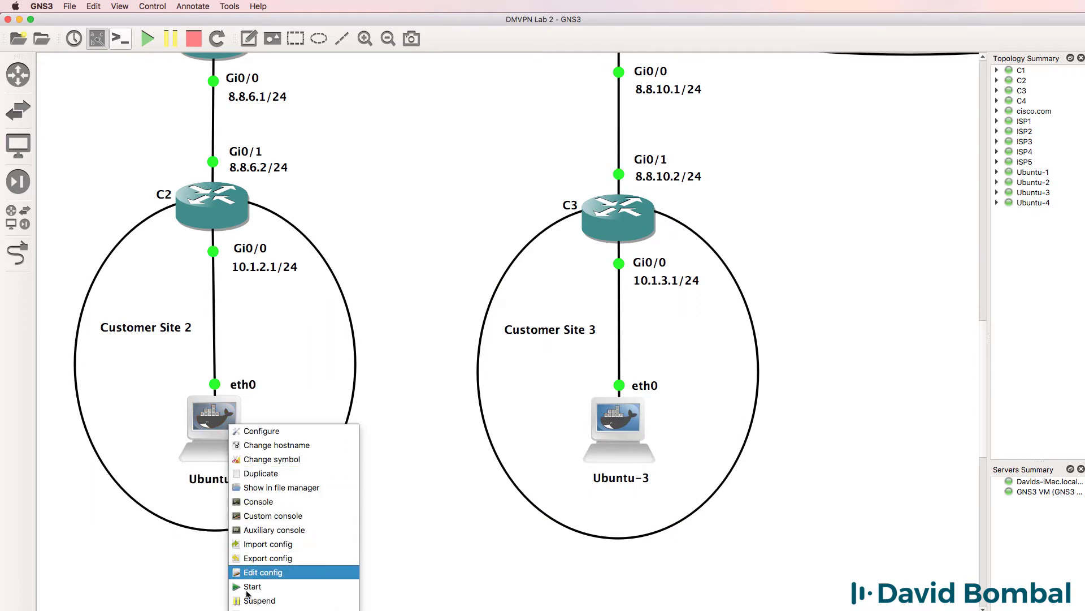
{"action": "left_click", "coordinate": [252, 600]}
{"action": "right_click", "coordinate": [216, 424]}
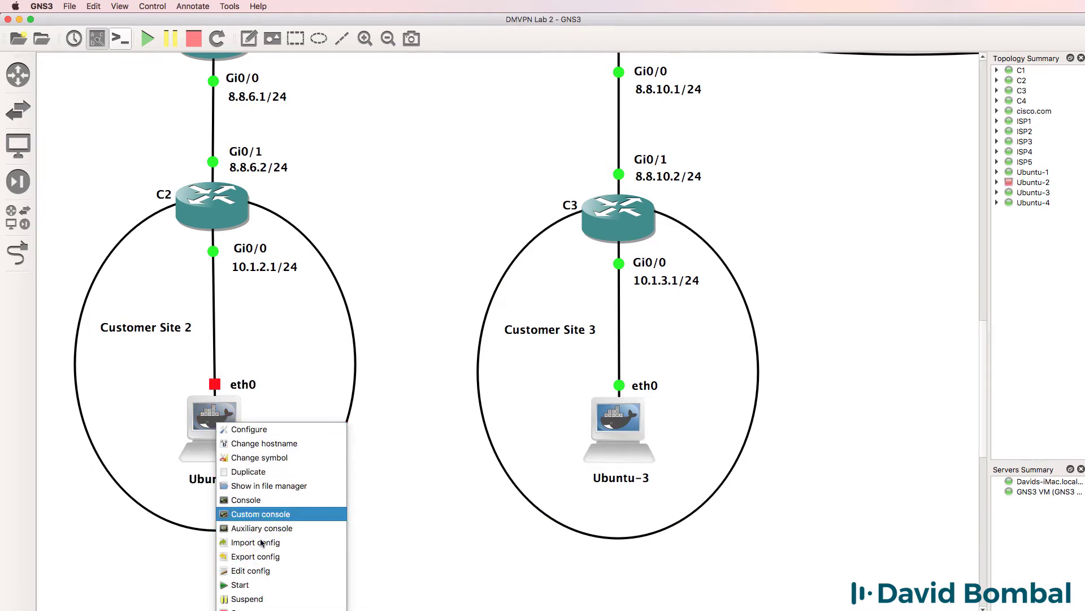
{"action": "left_click", "coordinate": [151, 549]}
{"action": "right_click", "coordinate": [230, 420]}
{"action": "left_click", "coordinate": [250, 580]}
Open Ubuntu-2's console and display its interface configuration with ifconfig.
{"action": "right_click", "coordinate": [230, 433]}
{"action": "left_click", "coordinate": [289, 514]}
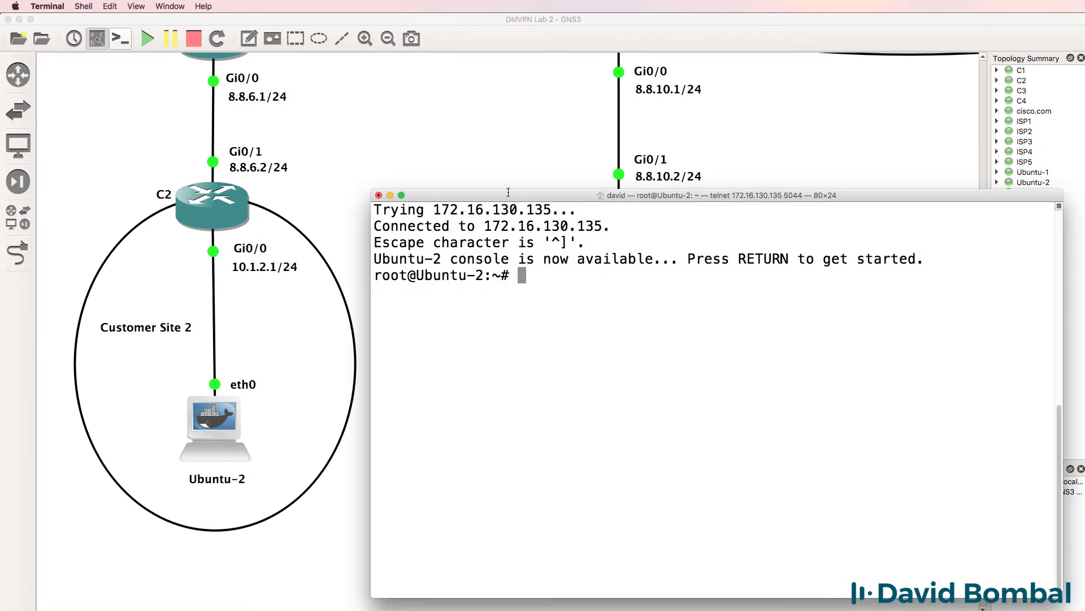
{"action": "left_click_drag", "start_coordinate": [508, 191], "coordinate": [519, 300]}
{"action": "key", "text": "Return"}
{"action": "type", "text": "ifconfig"}
{"action": "key", "text": "Return"}
{"action": "left_click_drag", "start_coordinate": [620, 310], "coordinate": [619, 189]}
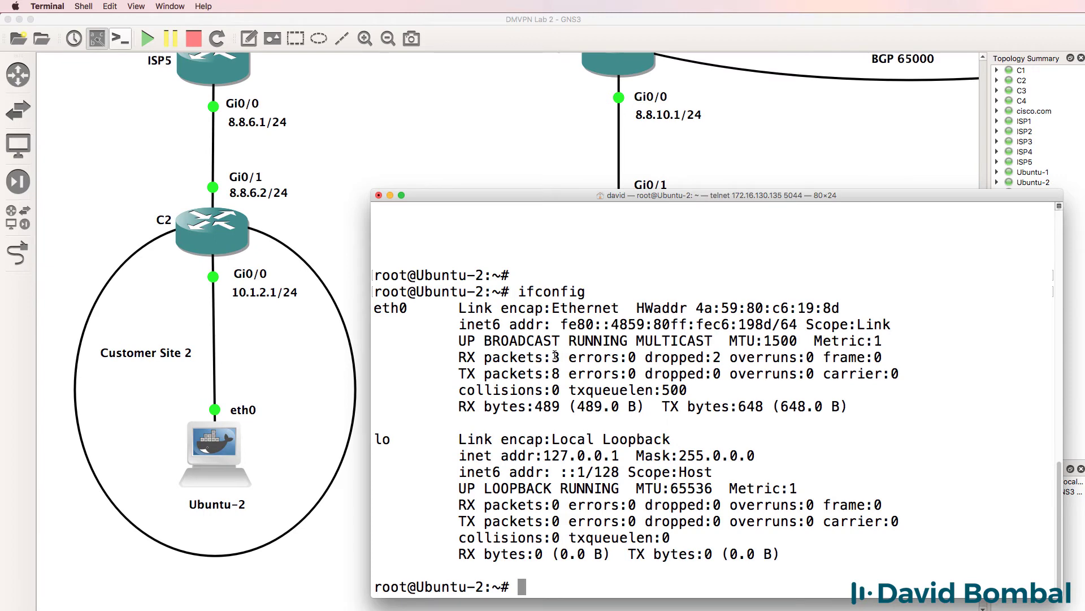
Display the contents of /etc/network/interfaces on Ubuntu-2 and examine the eth0 DHCP lines.
{"action": "type", "text": "cat /etc/network/interfaces"}
{"action": "key", "text": "Return"}
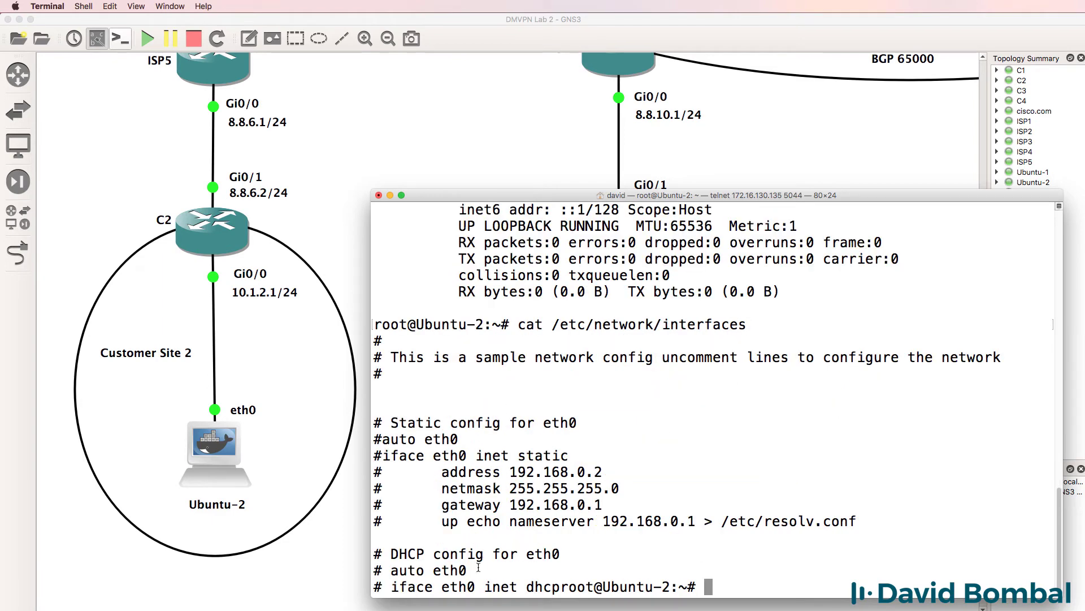
{"action": "left_click_drag", "start_coordinate": [478, 568], "coordinate": [245, 570]}
Open /etc/network/interfaces in nano on Ubuntu-2.
{"action": "type", "text": "nano /"}
{"action": "type", "text": "etc/net"}
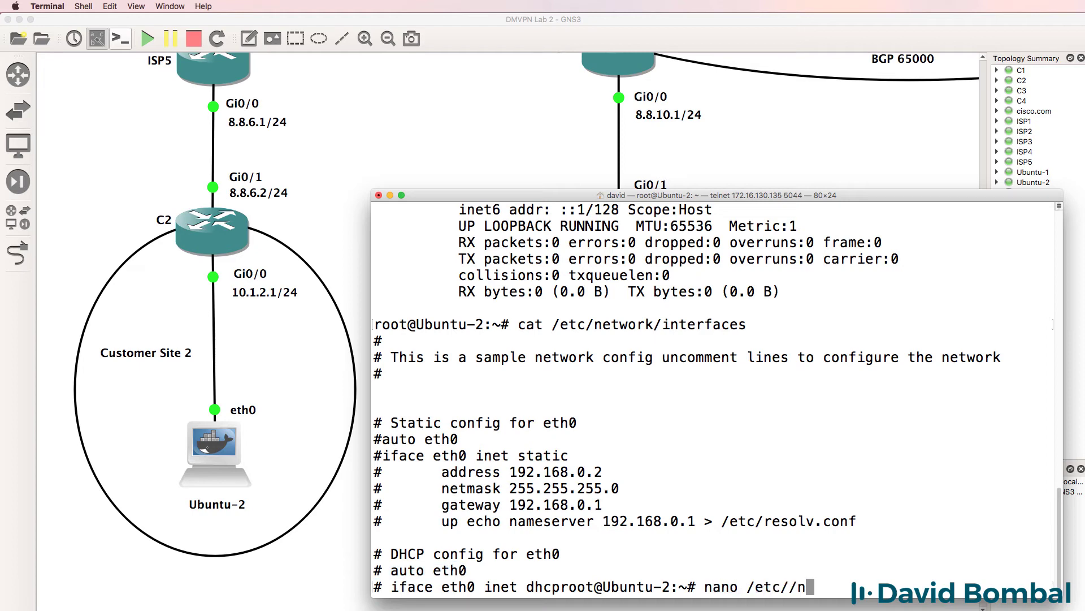
{"action": "key", "text": "BackSpace"}
{"action": "key", "text": "BackSpace"}
{"action": "key", "text": "BackSpace"}
{"action": "type", "text": "net"}
{"action": "key", "text": "Tab"}
{"action": "type", "text": "int"}
{"action": "key", "text": "Tab"}
{"action": "key", "text": "Return"}
Uncomment the "auto eth0" and "iface eth0 inet dhcp" lines in the DHCP section, then save the file and exit nano.
{"action": "key", "text": "Down"}
{"action": "key", "text": "Down"}
{"action": "key", "text": "Down"}
{"action": "key", "text": "Down"}
{"action": "key", "text": "Down"}
{"action": "key", "text": "Down"}
{"action": "key", "text": "Down"}
{"action": "key", "text": "Down"}
{"action": "key", "text": "Down"}
{"action": "key", "text": "Down"}
{"action": "key", "text": "Down"}
{"action": "key", "text": "Down"}
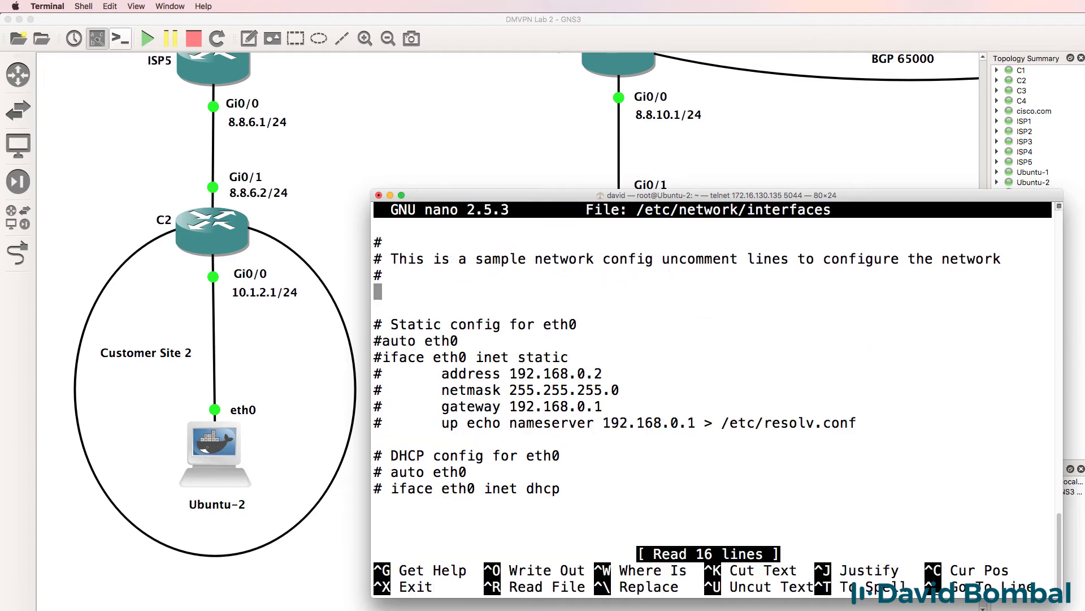
{"action": "key", "text": "Down"}
{"action": "key", "text": "Down"}
{"action": "key", "text": "Down"}
{"action": "key", "text": "Up"}
{"action": "key", "text": "Delete"}
{"action": "key", "text": "Down"}
{"action": "key", "text": "Delete"}
{"action": "key", "text": "ctrl+x"}
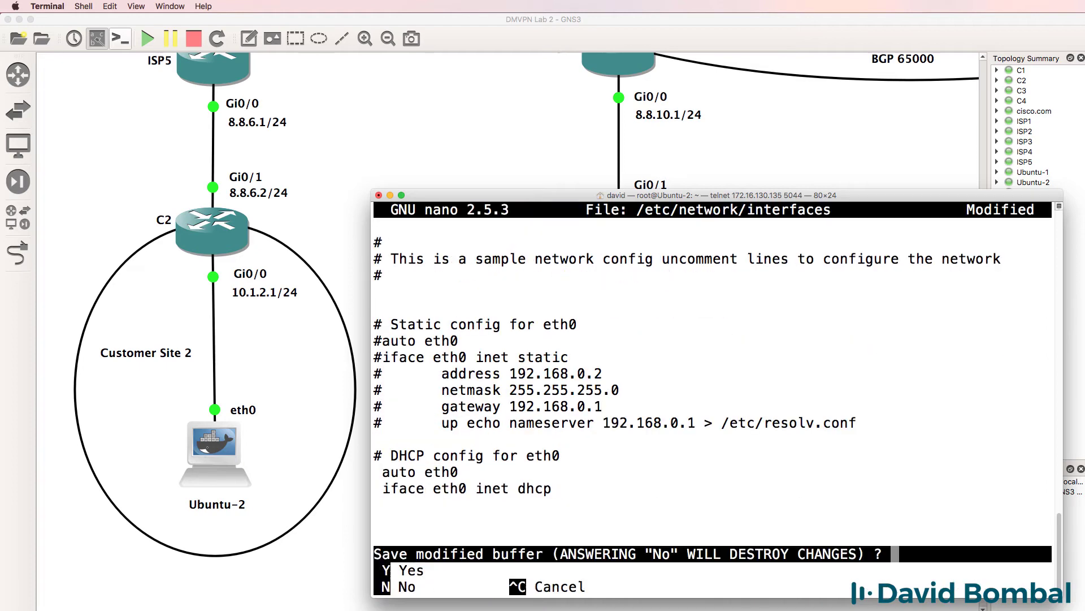
{"action": "key", "text": "y"}
{"action": "key", "text": "Return"}
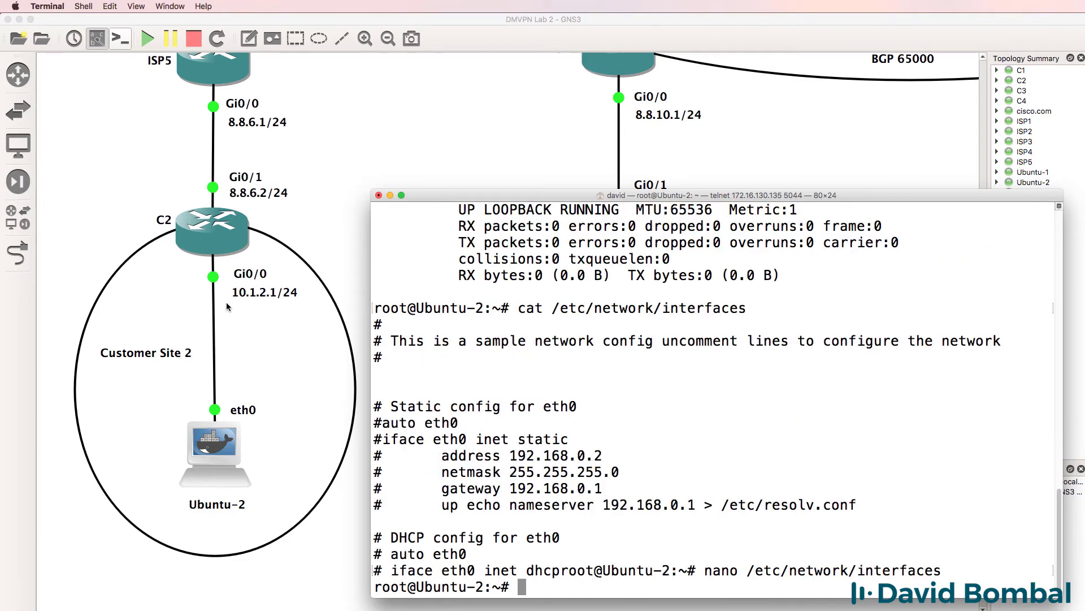
Close Ubuntu-2's console window, terminating its telnet session, and stop the Ubuntu-2 node in GNS3.
{"action": "left_click", "coordinate": [378, 195]}
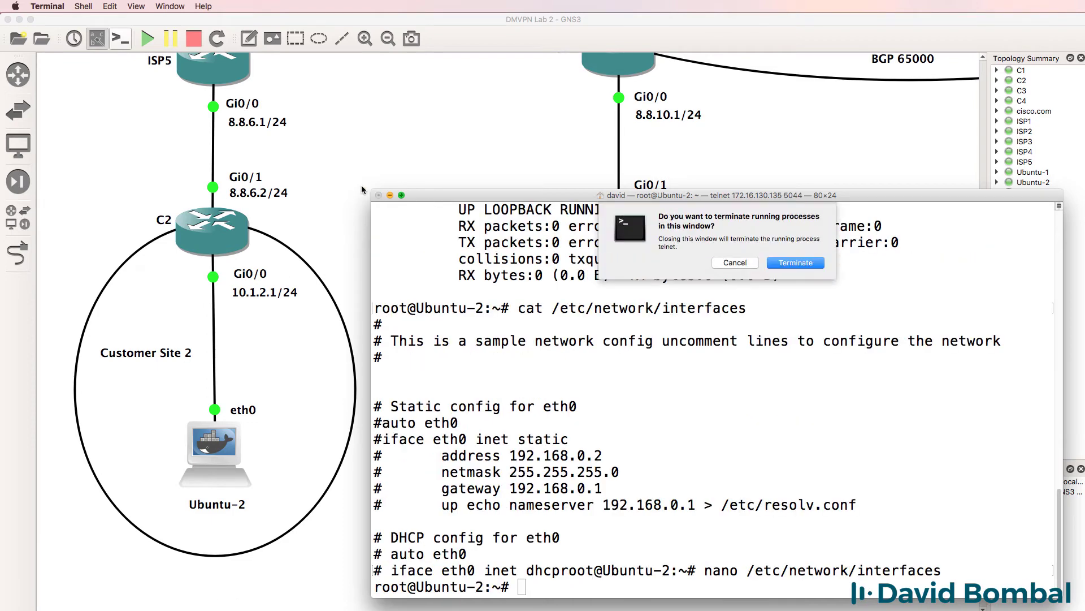
{"action": "left_click", "coordinate": [806, 264]}
{"action": "left_click", "coordinate": [547, 189]}
{"action": "right_click", "coordinate": [210, 440]}
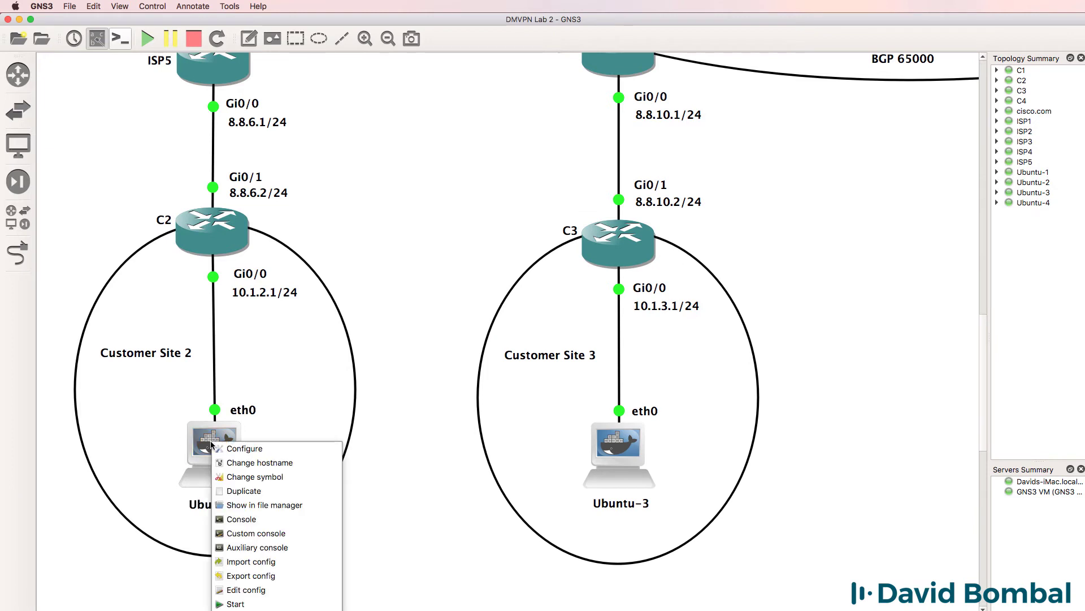
{"action": "left_click", "coordinate": [271, 608]}
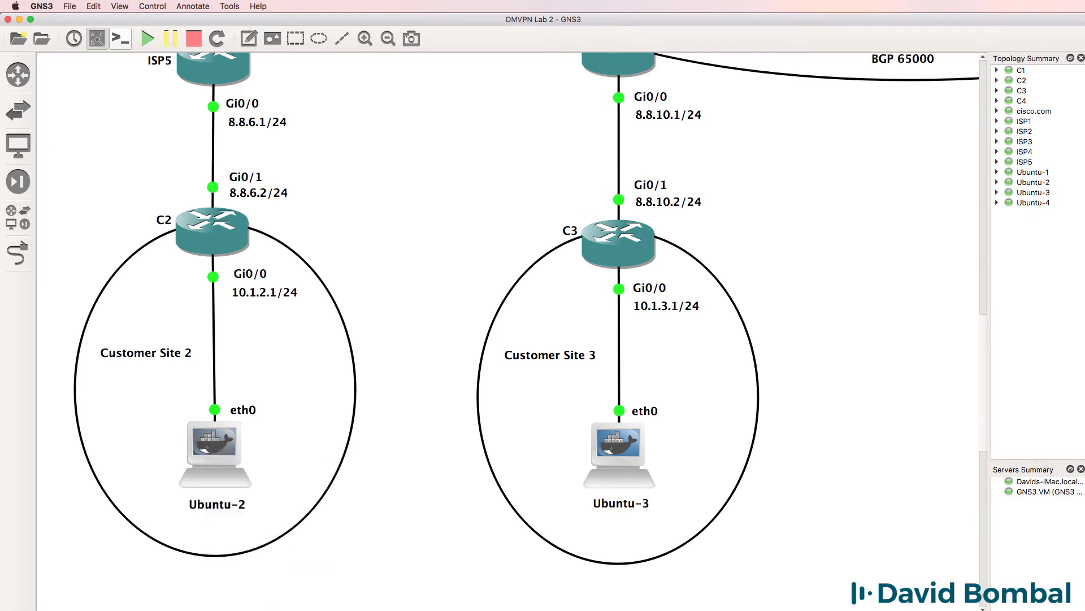
Start the Ubuntu-2 node again and open a new console to it.
{"action": "right_click", "coordinate": [219, 448]}
{"action": "left_click", "coordinate": [244, 607]}
{"action": "right_click", "coordinate": [229, 442]}
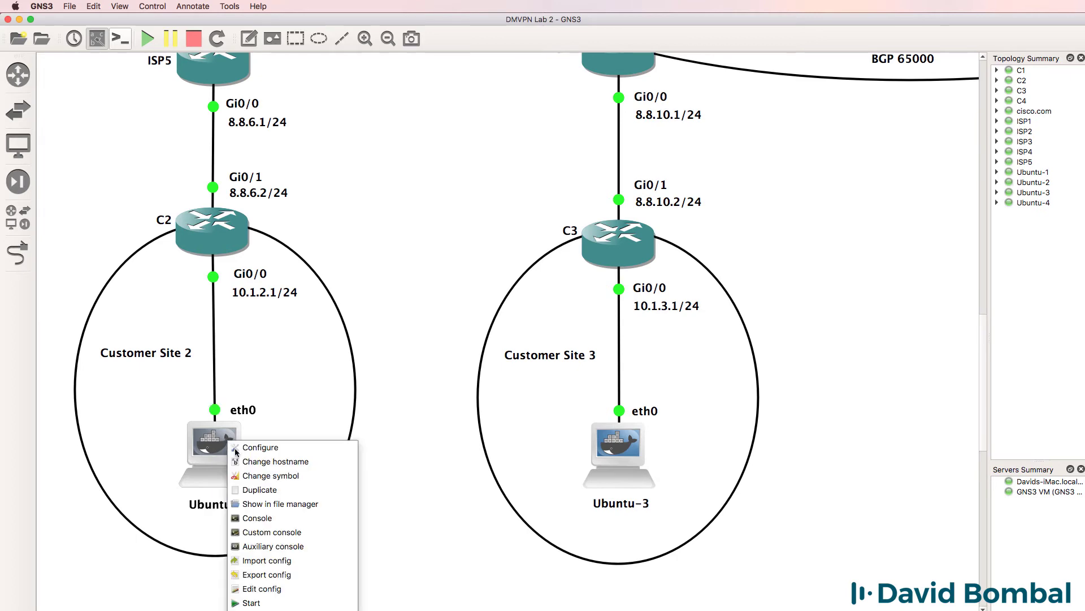
{"action": "left_click", "coordinate": [262, 518]}
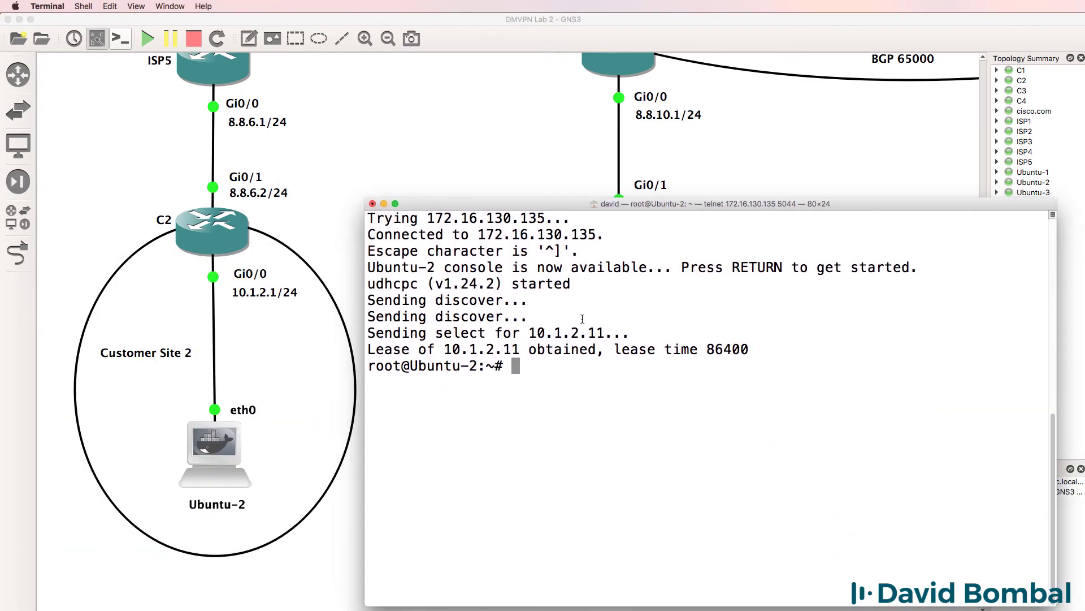
Check Ubuntu-2's interface configuration with ifconfig, then ping its gateway at 10.1.2.1 and stop the ping.
{"action": "left_click_drag", "start_coordinate": [615, 332], "coordinate": [369, 335]}
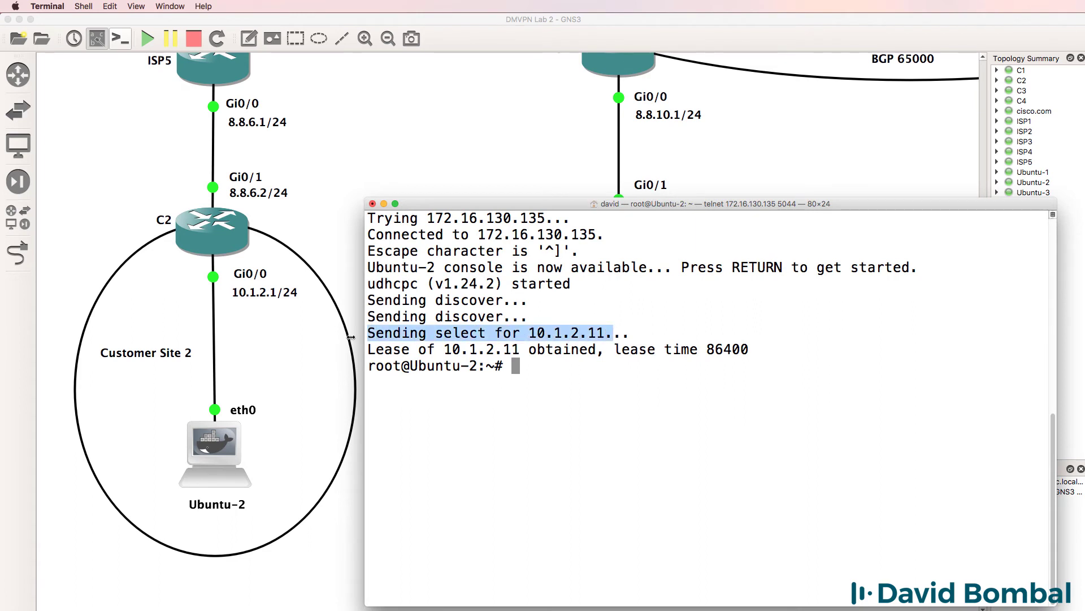
{"action": "type", "text": "ifconfig"}
{"action": "key", "text": "Return"}
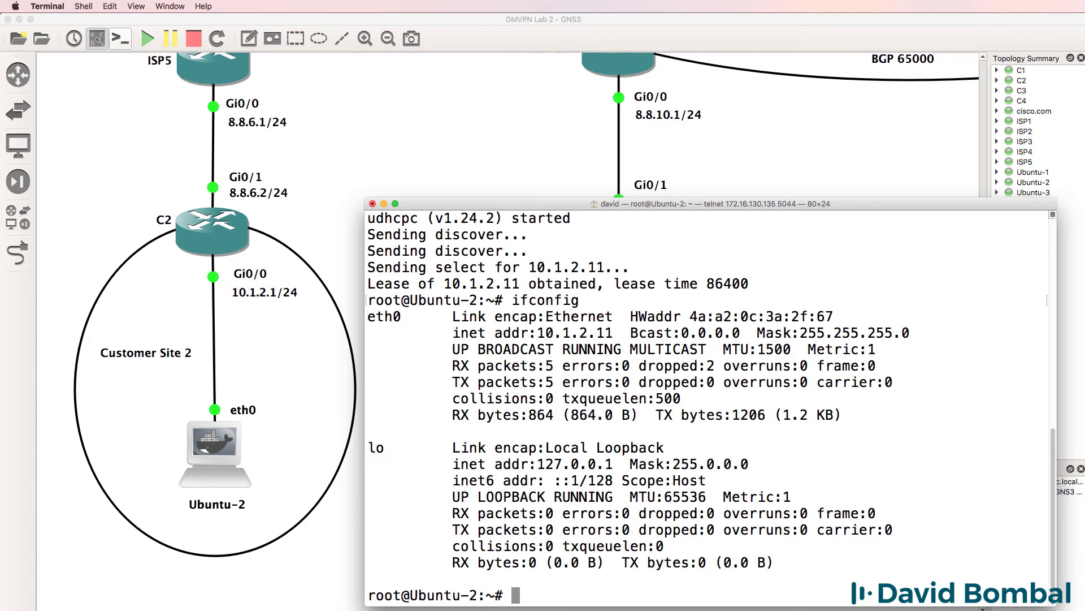
{"action": "type", "text": "ping 10.1.1"}
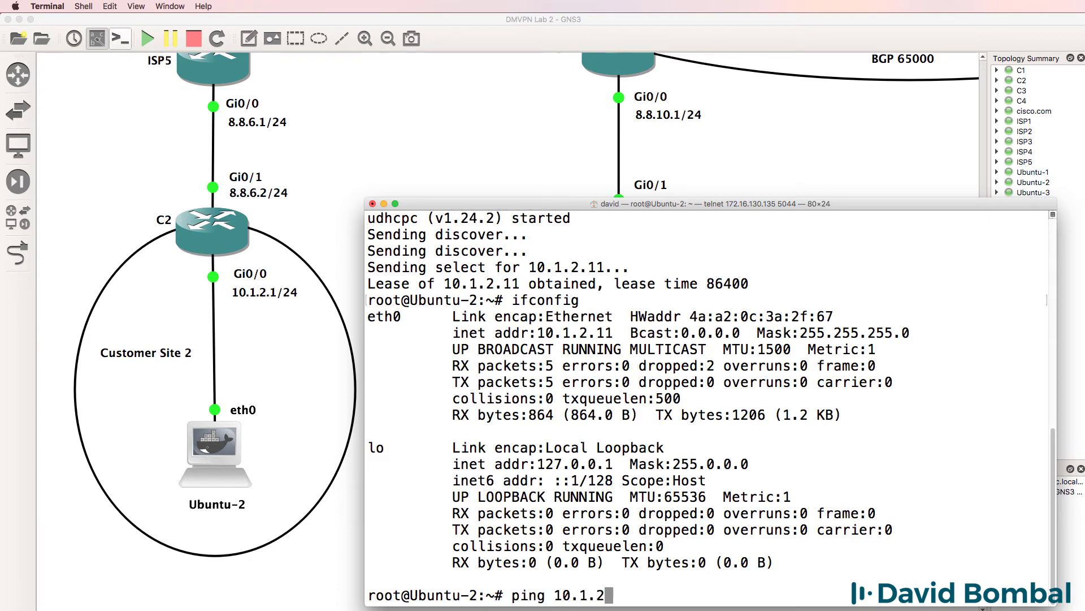
{"action": "type", "text": ".1"}
{"action": "key", "text": "Return"}
{"action": "key", "text": "ctrl+c"}
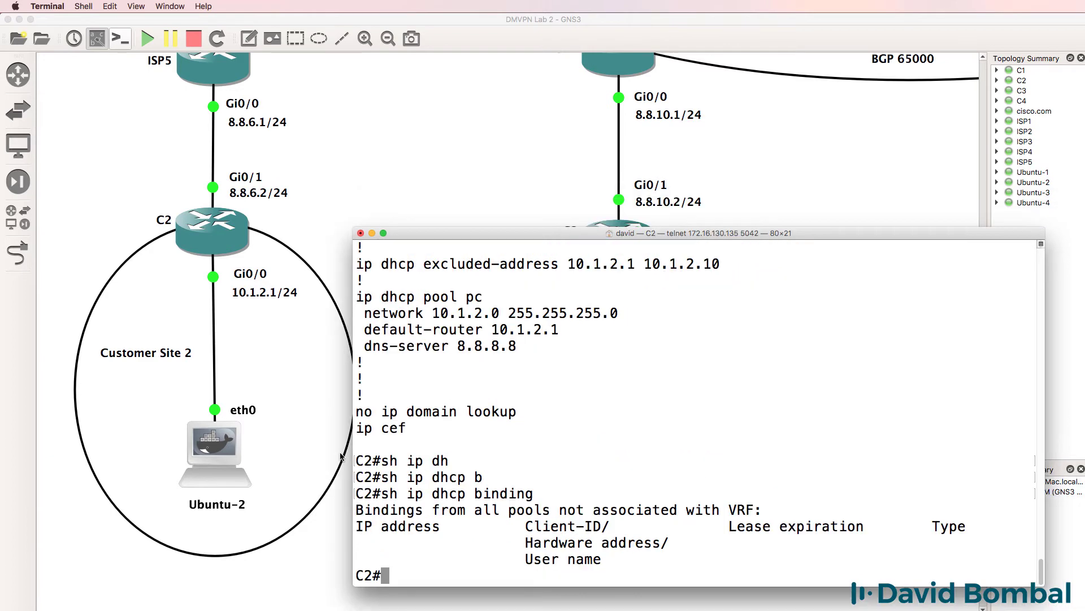
List the DHCP bindings on C2, then write its running configuration to memory.
{"action": "key", "text": "Up"}
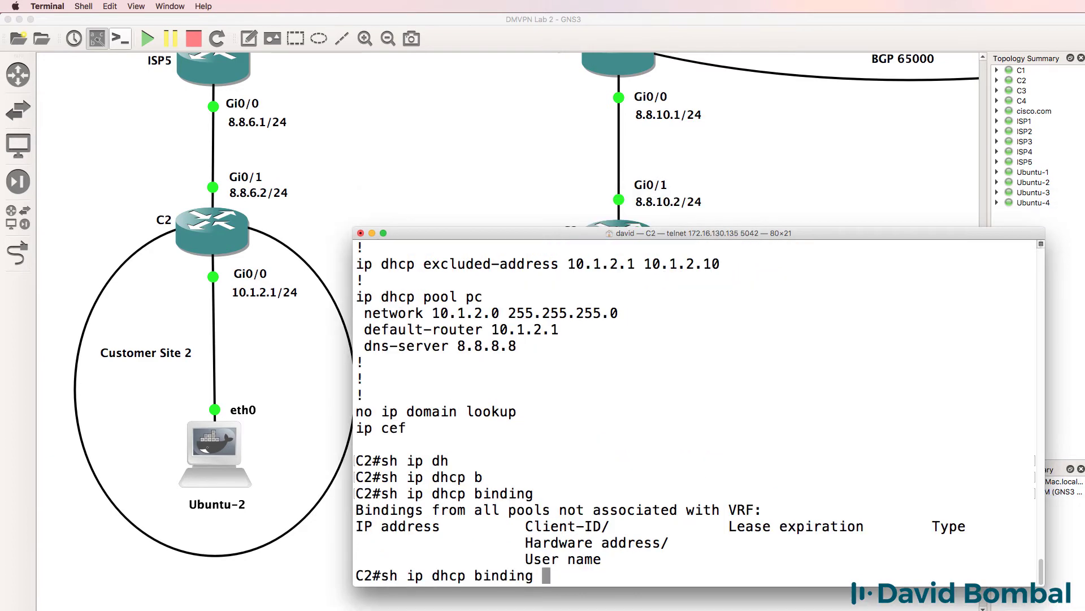
{"action": "key", "text": "Return"}
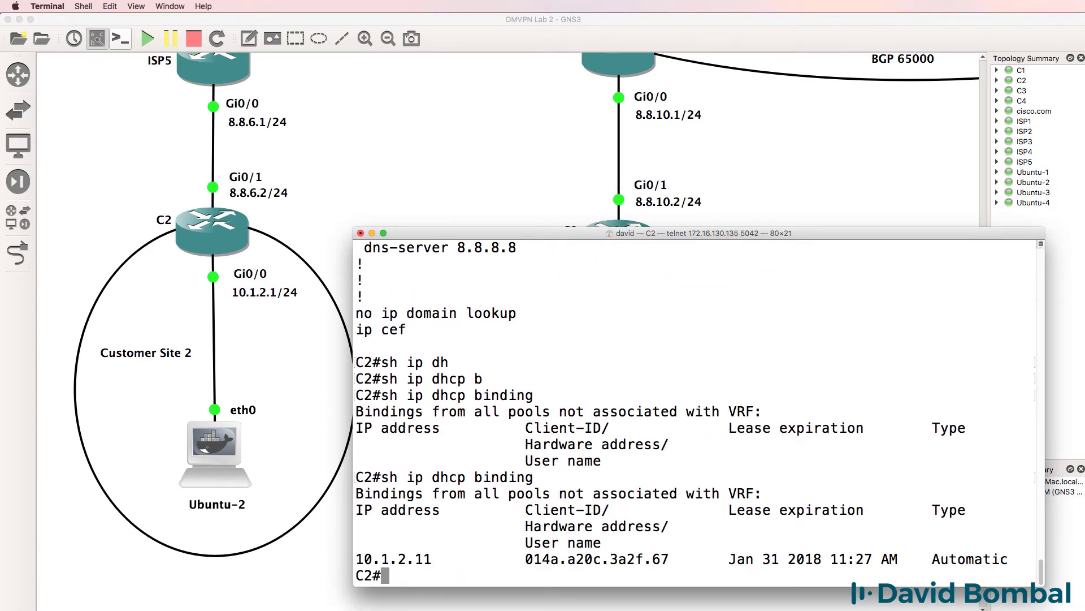
{"action": "left_click_drag", "start_coordinate": [389, 554], "coordinate": [315, 553]}
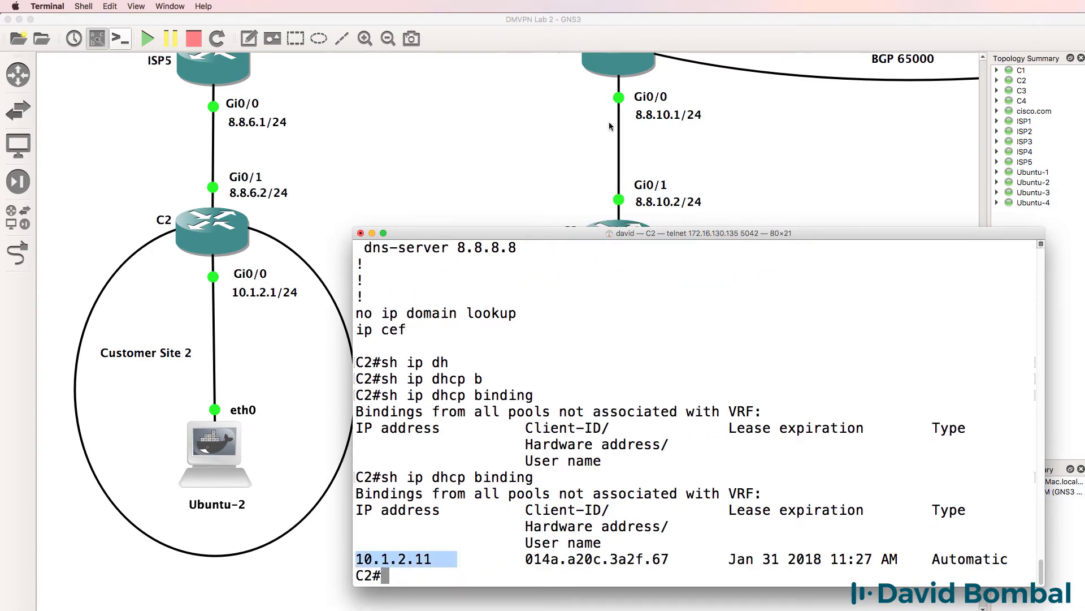
{"action": "type", "text": "wr"}
{"action": "key", "text": "Return"}
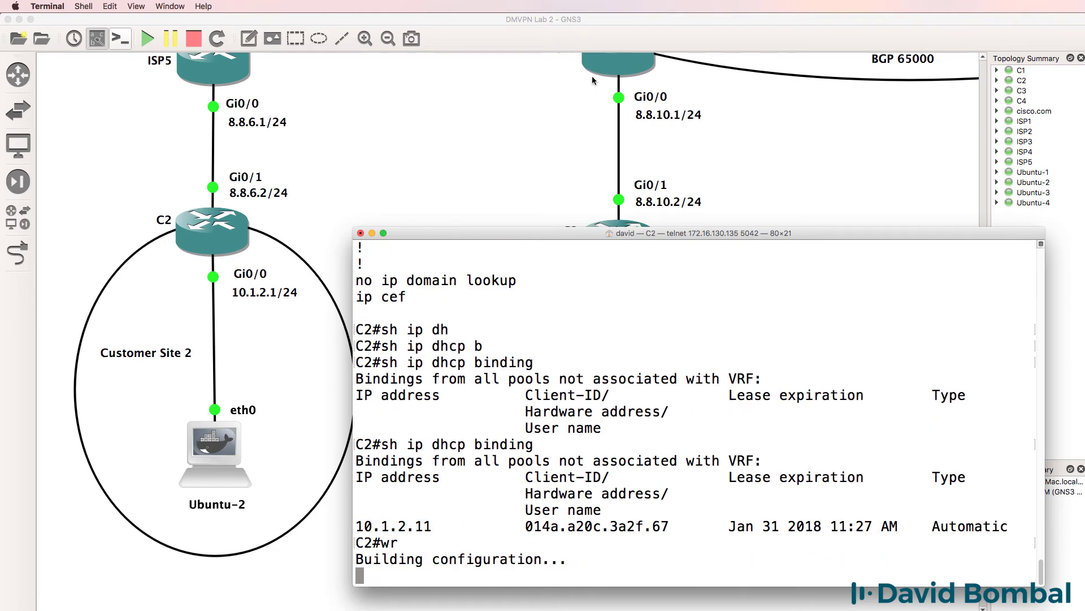
Bring C3's console to the front and show the brief summary of its IP interfaces.
{"action": "left_click", "coordinate": [544, 29]}
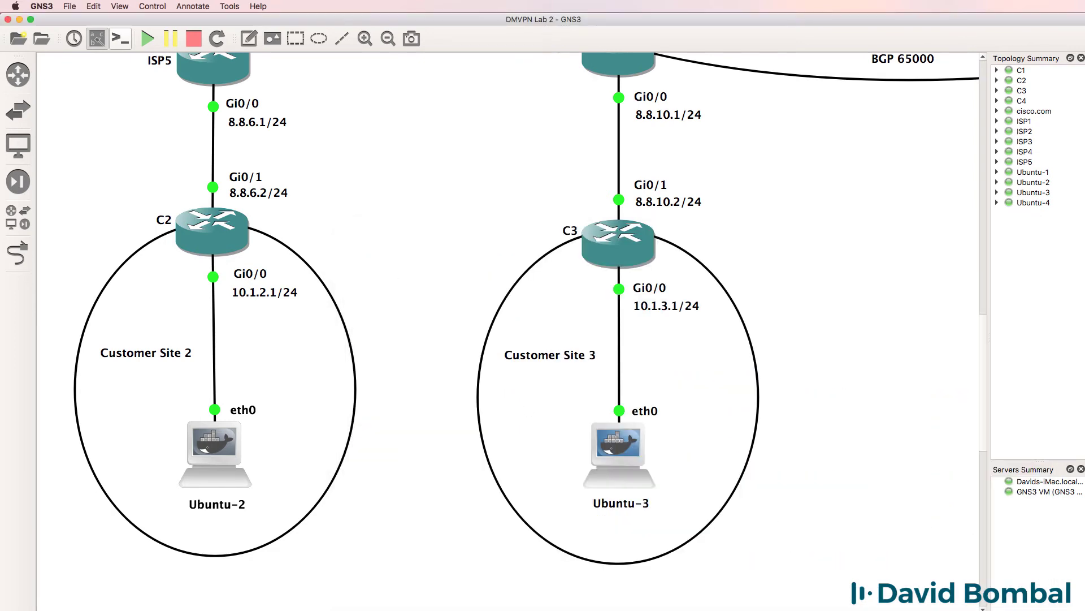
{"action": "scroll", "coordinate": [507, 308], "scroll_direction": "right", "scroll_amount": 10}
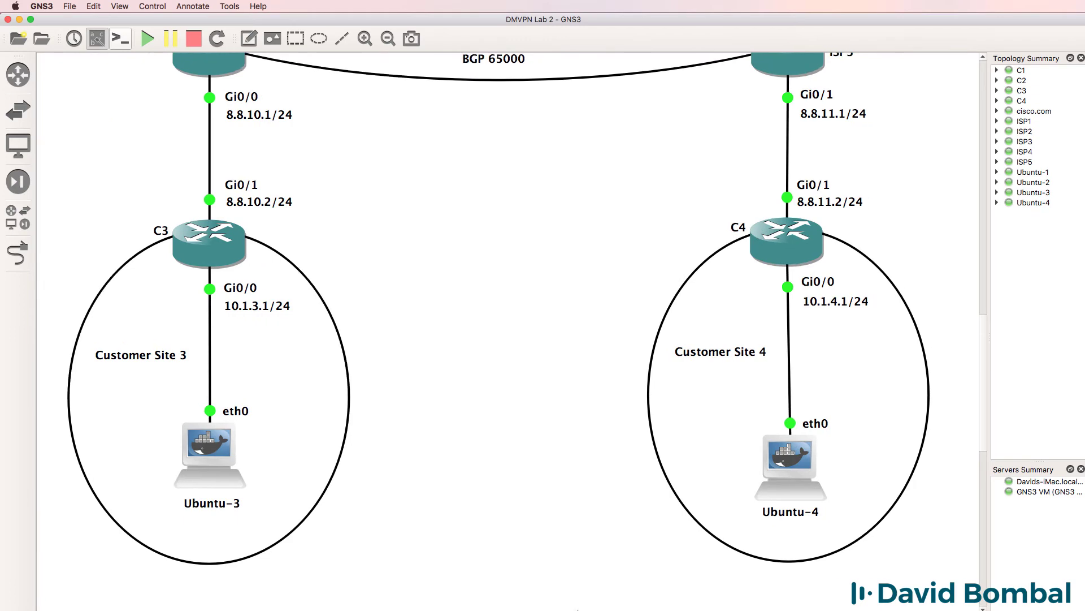
{"action": "scroll", "coordinate": [508, 309], "scroll_direction": "right", "scroll_amount": 1}
{"action": "right_click", "coordinate": [352, 609]}
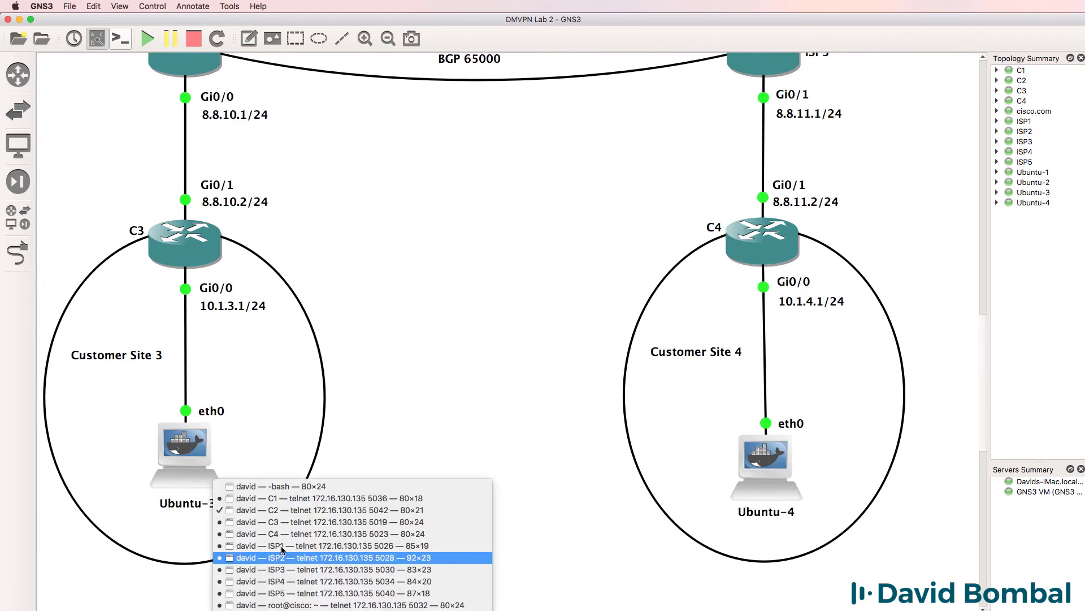
{"action": "left_click", "coordinate": [289, 522]}
{"action": "type", "text": "sh ip int b"}
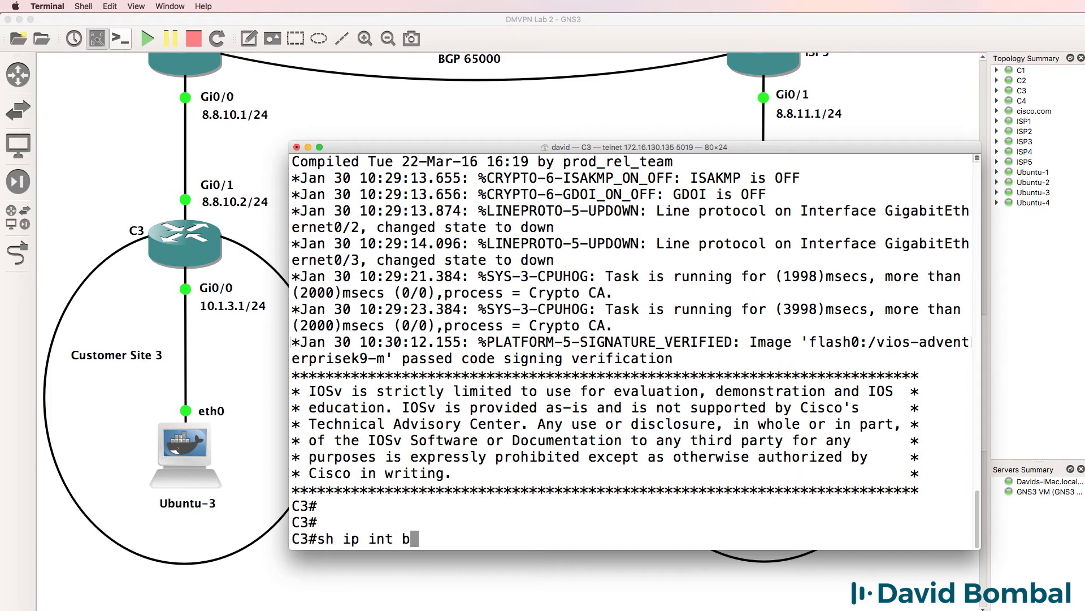
{"action": "type", "text": "rief"}
{"action": "key", "text": "Return"}
Enter global configuration mode on C3 and exclude addresses 10.1.3.1 through 10.1.3.10 from DHCP.
{"action": "type", "text": "conf t"}
{"action": "key", "text": "Return"}
{"action": "type", "text": "ip dh"}
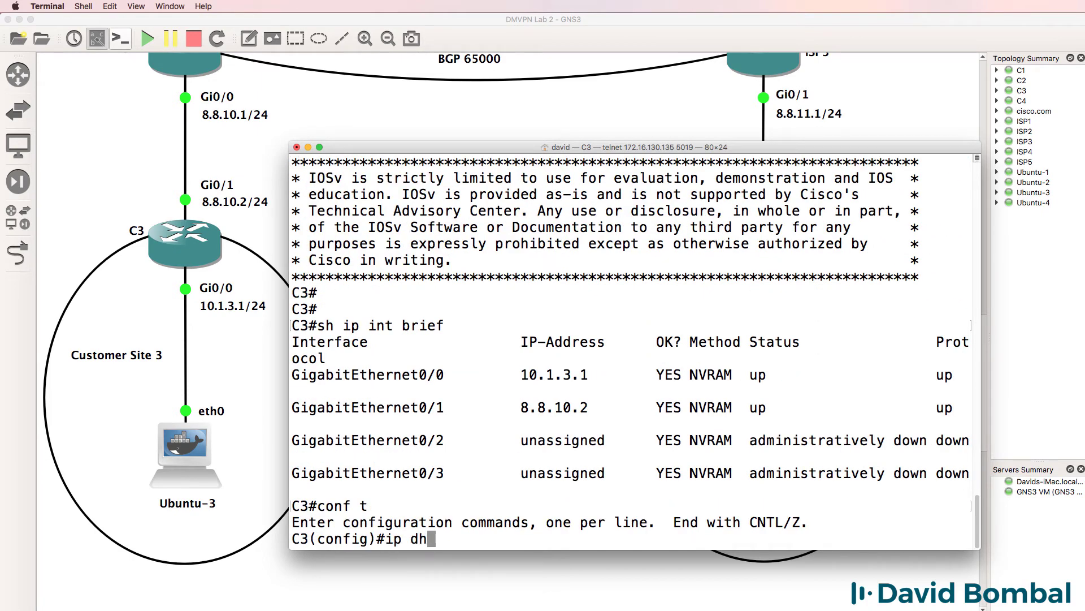
{"action": "type", "text": "cp po"}
{"action": "key", "text": "Tab"}
{"action": "key", "text": "BackSpace"}
{"action": "key", "text": "BackSpace"}
{"action": "key", "text": "BackSpace"}
{"action": "type", "text": "ex"}
{"action": "key", "text": "Tab"}
{"action": "type", "text": "10.1.2."}
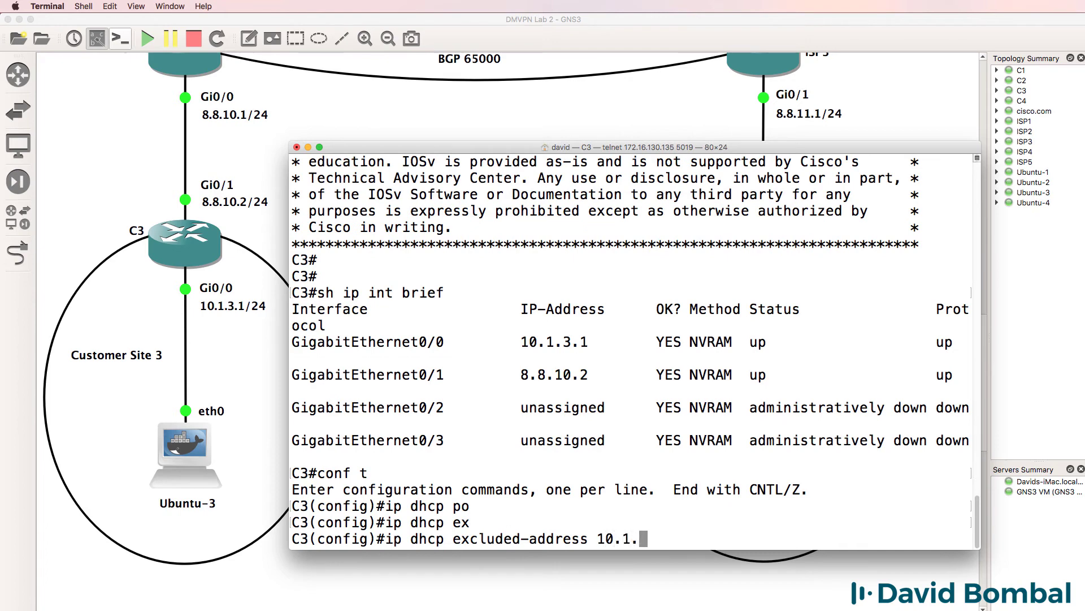
{"action": "key", "text": "BackSpace"}
{"action": "key", "text": "BackSpace"}
{"action": "type", "text": "3.1 10.1.3.10"}
{"action": "key", "text": "Return"}
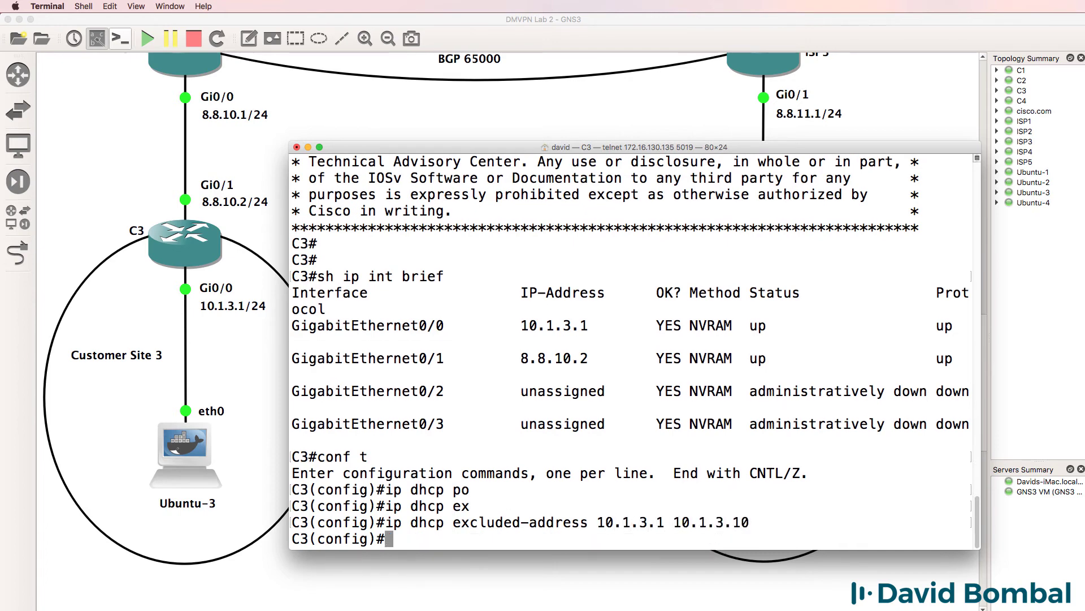
Create a DHCP pool named pc on C3 with network 10.1.3.0 and mask 255.255.255.0.
{"action": "type", "text": "ip dhcp pool pc"}
{"action": "key", "text": "Return"}
{"action": "type", "text": "new"}
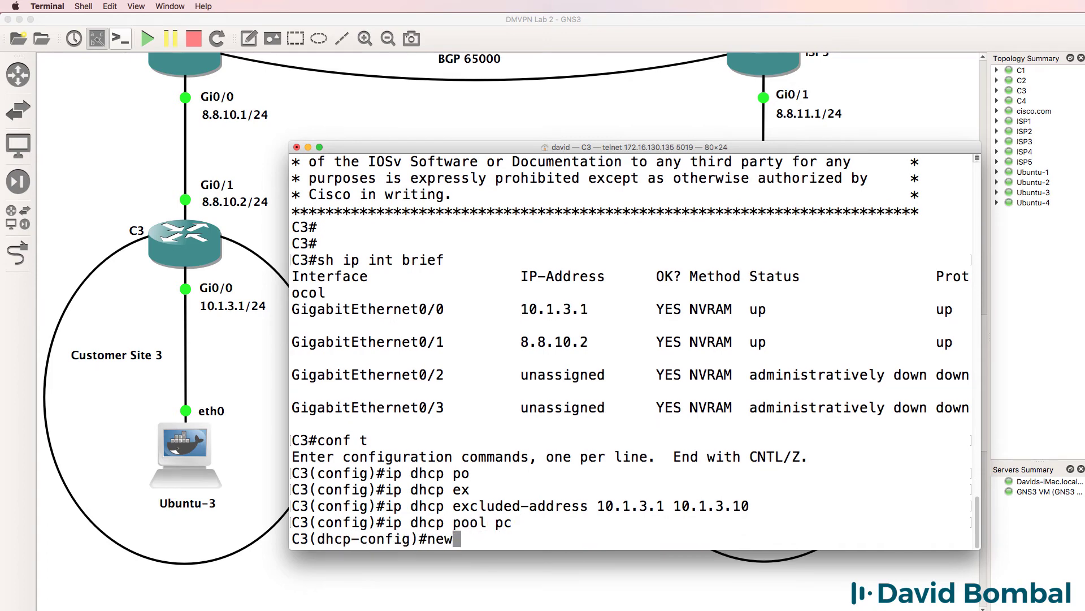
{"action": "type", "text": "wo"}
{"action": "key", "text": "Tab"}
{"action": "type", "text": "10.1.3"}
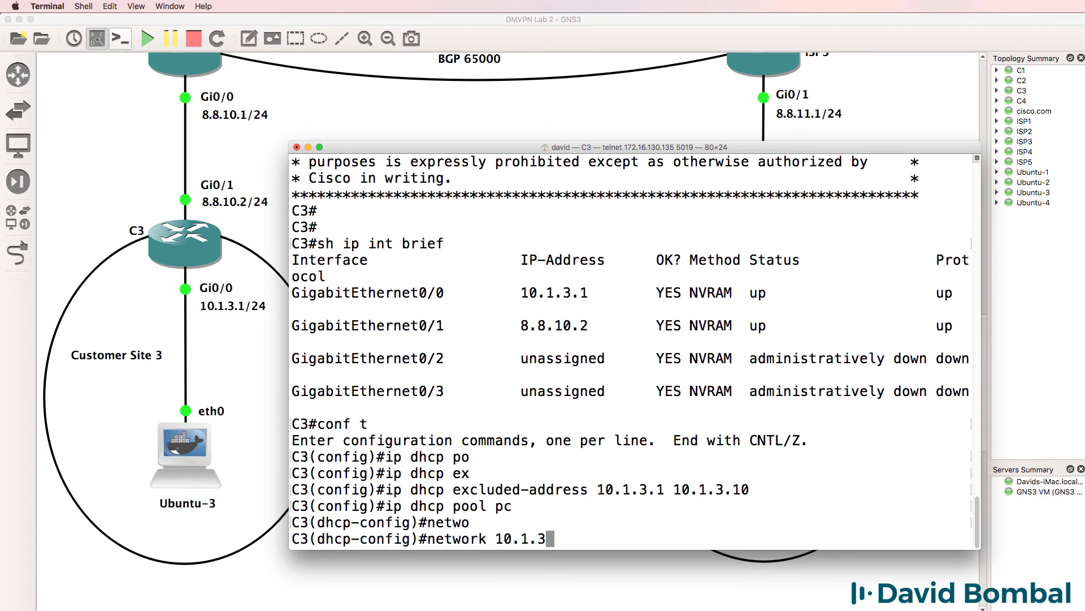
{"action": "type", "text": ".0 255.255.2"}
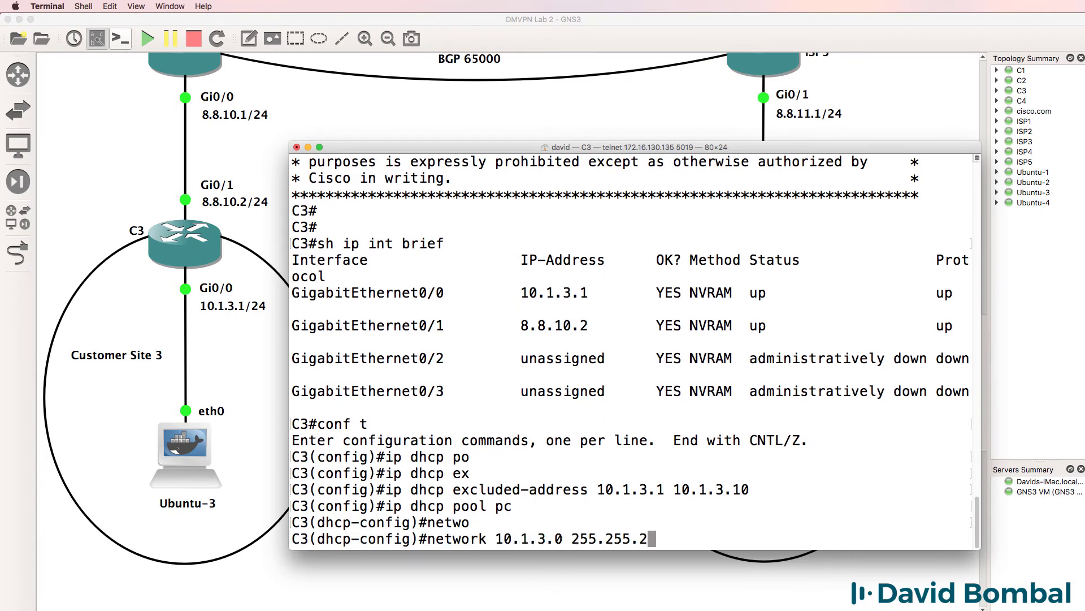
{"action": "type", "text": "55.0"}
{"action": "key", "text": "Return"}
Set the C3 pool's default router to 10.1.3.1 and DNS server to 8.8.8.8, then leave configuration mode.
{"action": "type", "text": "def"}
{"action": "key", "text": "Tab"}
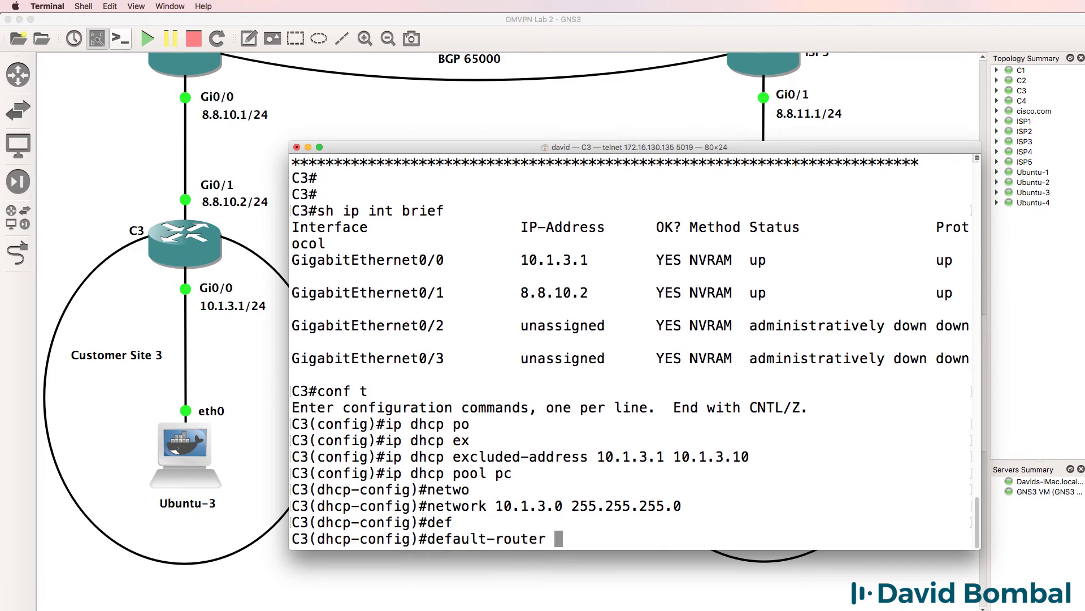
{"action": "type", "text": "10.1.3.1"}
{"action": "key", "text": "Return"}
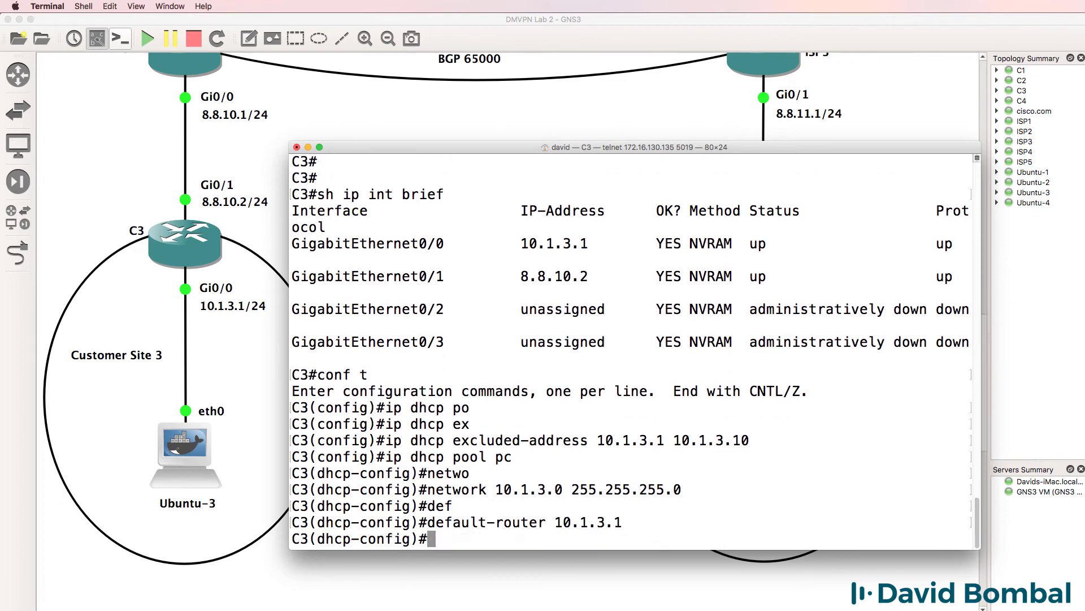
{"action": "type", "text": "dn"}
{"action": "key", "text": "Tab"}
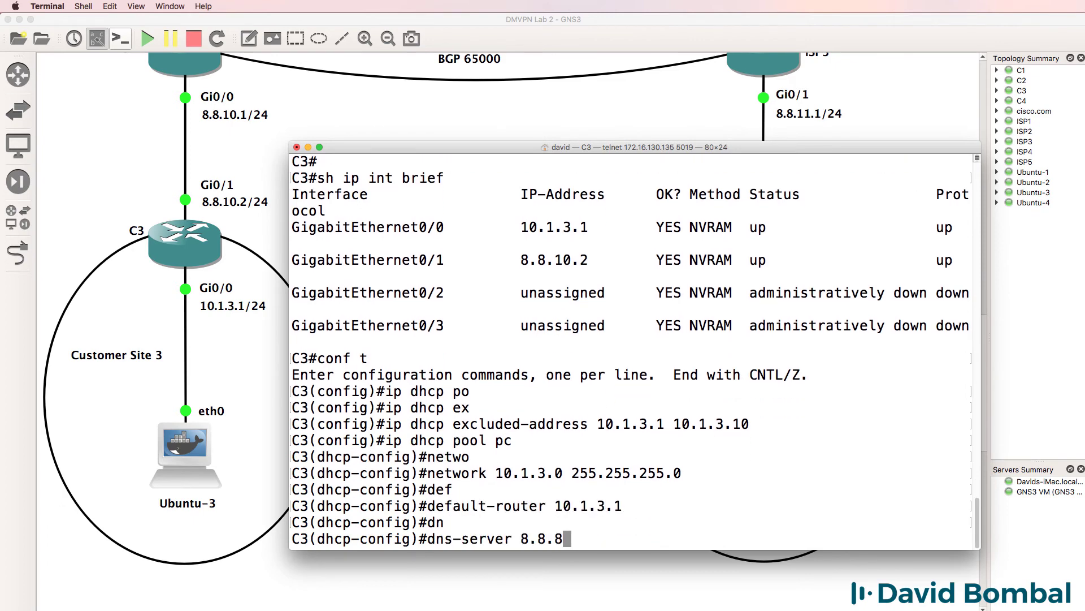
{"action": "type", "text": "8.8.8.8"}
{"action": "key", "text": "Return"}
{"action": "type", "text": "end"}
{"action": "key", "text": "Return"}
{"action": "key", "text": "Return"}
{"action": "key", "text": "Return"}
List the DHCP bindings on C3, then write its running configuration to memory.
{"action": "type", "text": "sh ip dh"}
{"action": "key", "text": "Tab"}
{"action": "type", "text": "bi"}
{"action": "key", "text": "Tab"}
{"action": "key", "text": "Return"}
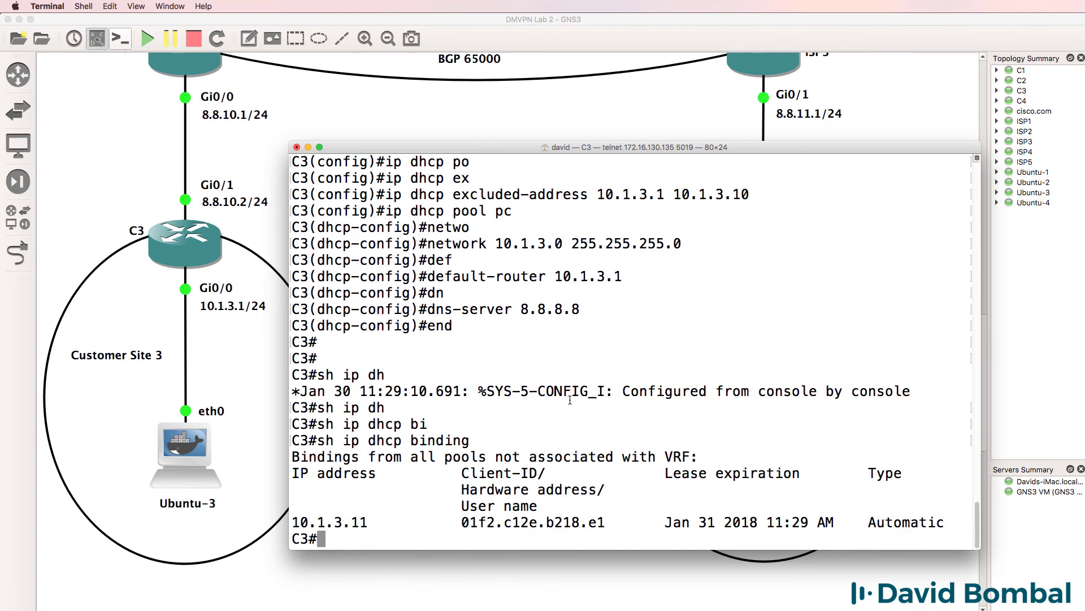
{"action": "type", "text": "wr"}
{"action": "key", "text": "Return"}
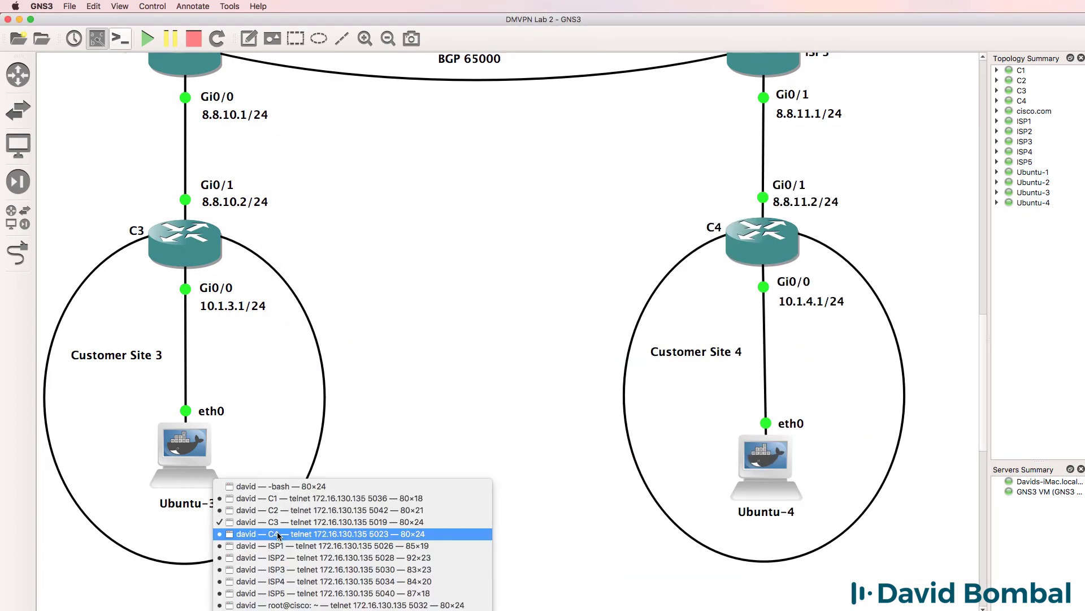
Bring C4's console to the front, enlarge its text, move its window clear of the C4 router and get a command prompt.
{"action": "left_click", "coordinate": [278, 534]}
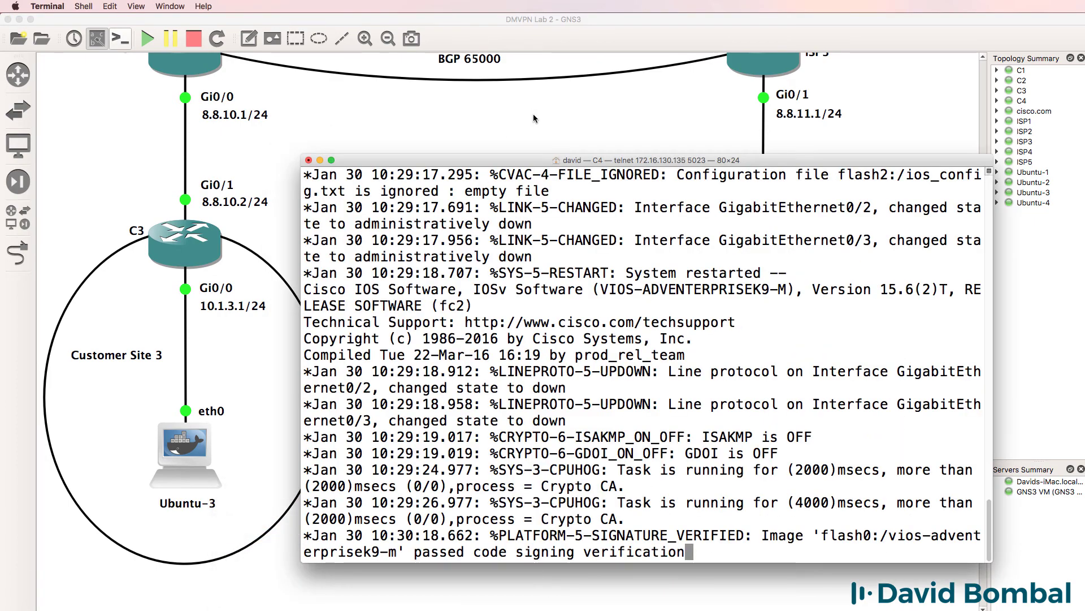
{"action": "key", "text": "super+plus"}
{"action": "key", "text": "super+plus"}
{"action": "key", "text": "super+plus"}
{"action": "left_click_drag", "start_coordinate": [191, 180], "coordinate": [248, 184]}
{"action": "key", "text": "Return"}
{"action": "key", "text": "Return"}
{"action": "key", "text": "Return"}
{"action": "key", "text": "Return"}
Show the brief summary of C4's IP interfaces with sh ip int brief.
{"action": "type", "text": "sh ip intb rief"}
{"action": "key", "text": "Return"}
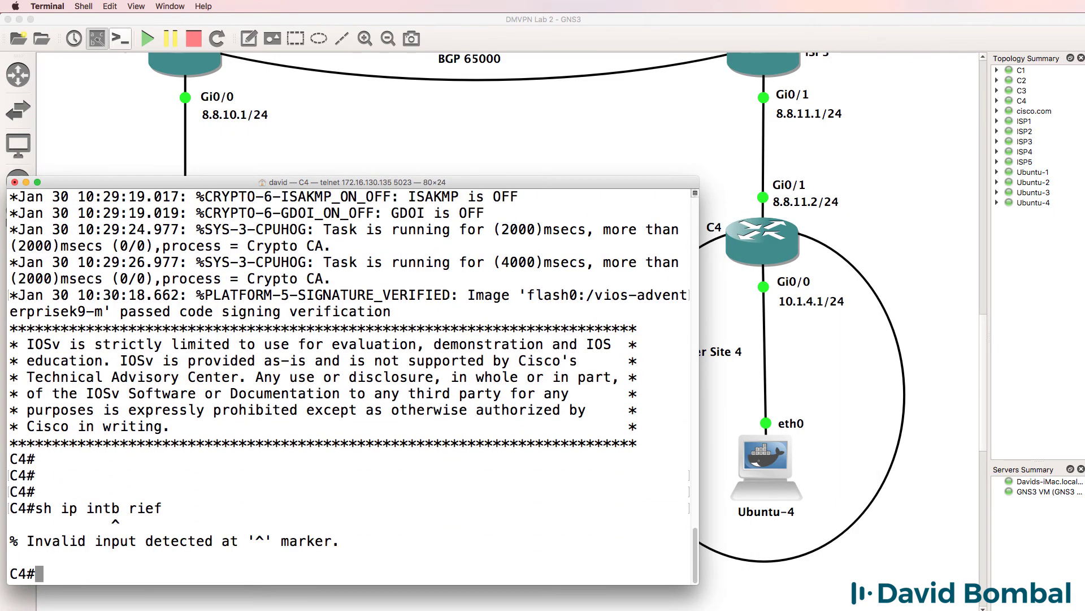
{"action": "type", "text": "sh ip intb rief"}
{"action": "key", "text": "BackSpace"}
{"action": "key", "text": "BackSpace"}
{"action": "key", "text": "BackSpace"}
{"action": "key", "text": "BackSpace"}
{"action": "key", "text": "BackSpace"}
{"action": "type", "text": "brief"}
{"action": "key", "text": "Return"}
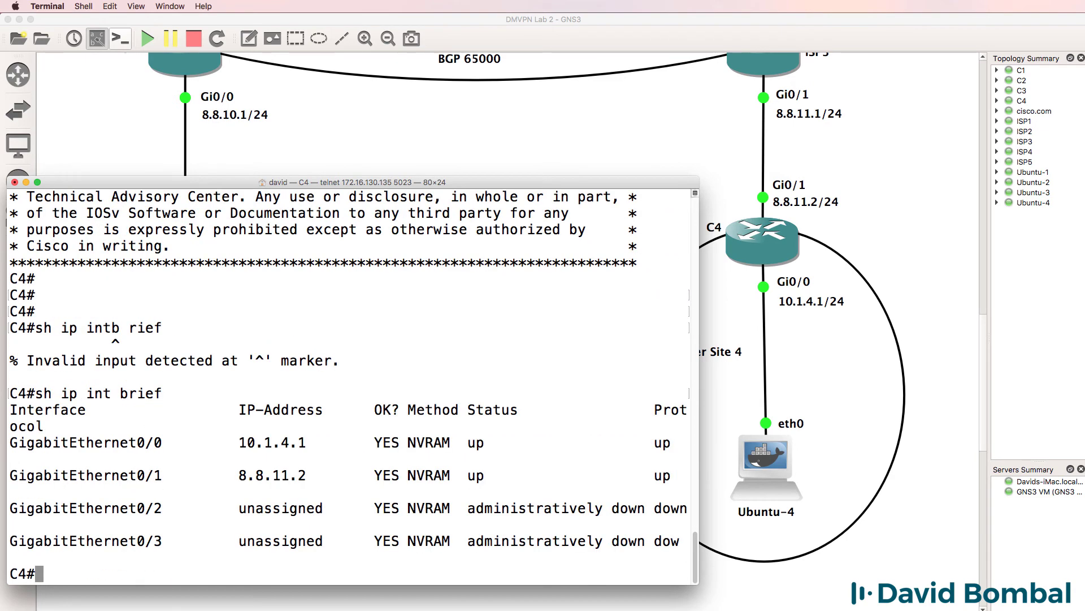
Enter global configuration mode on C4 and exclude addresses 10.1.4.1 through 10.1.4.10 from DHCP.
{"action": "type", "text": "conf t"}
{"action": "key", "text": "Return"}
{"action": "type", "text": "ip dh"}
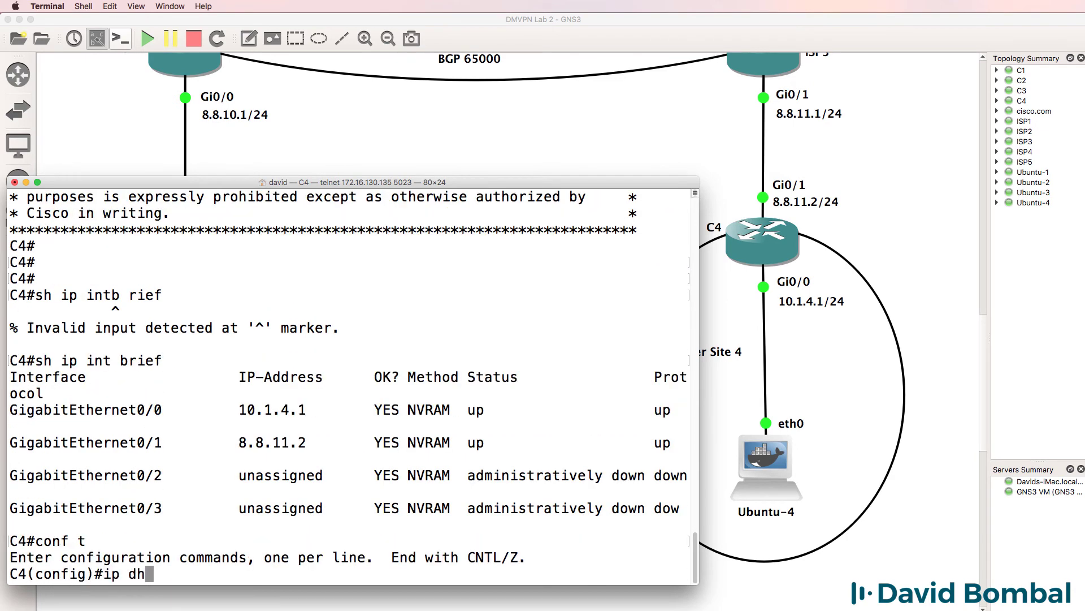
{"action": "key", "text": "Tab"}
{"action": "type", "text": "e"}
{"action": "key", "text": "Tab"}
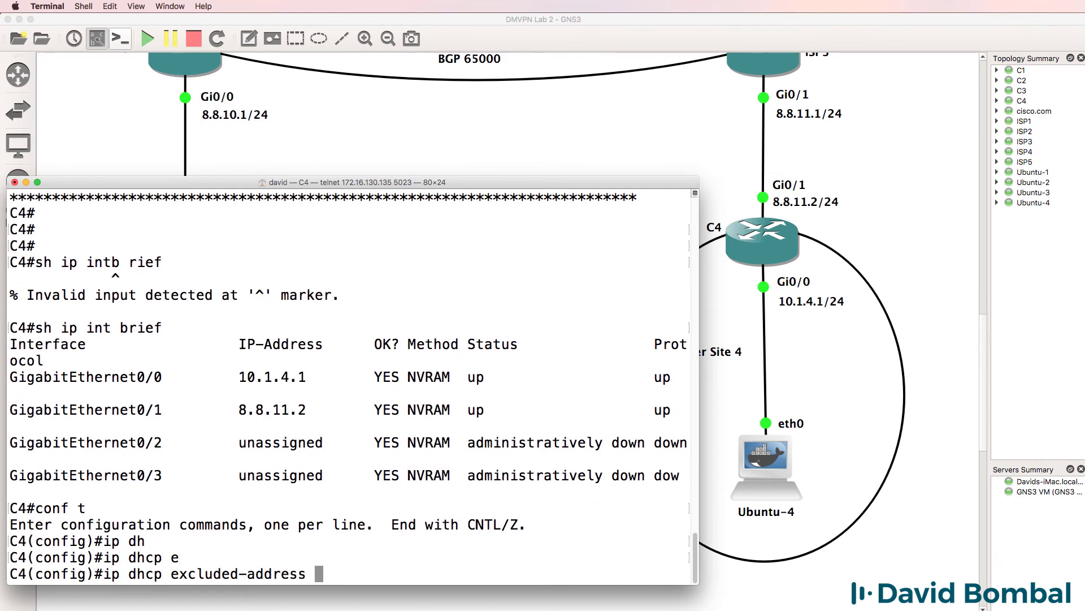
{"action": "type", "text": "10.1.4.1 10"}
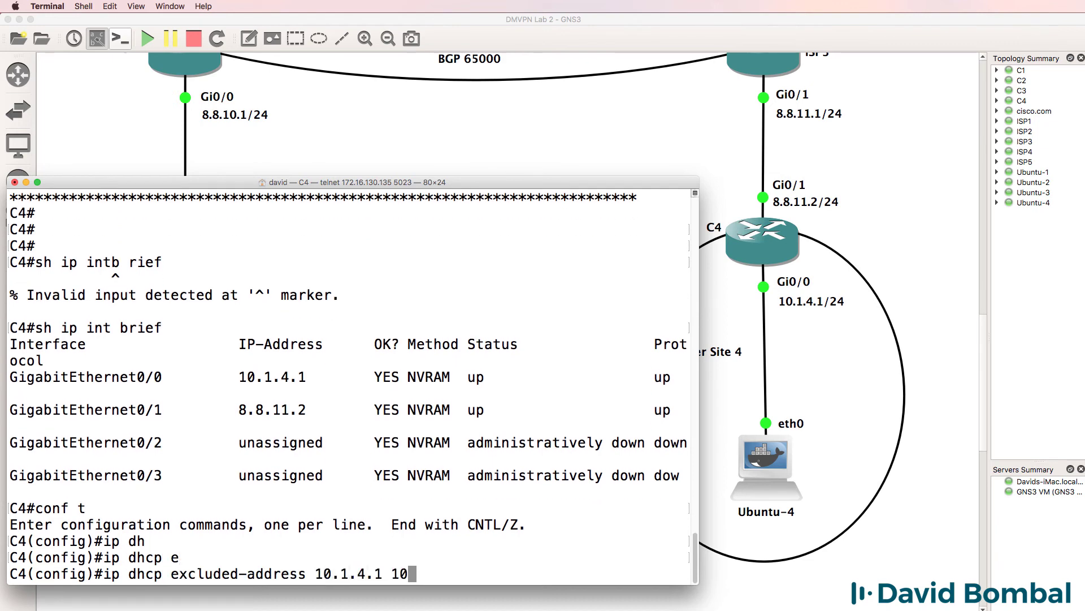
{"action": "type", "text": ".1.4.10"}
{"action": "key", "text": "Return"}
Create a DHCP pool named pc on C4 with network 10.1.4.0 and mask 255.255.255.0.
{"action": "type", "text": "ip dh"}
{"action": "key", "text": "Tab"}
{"action": "type", "text": "po"}
{"action": "key", "text": "Tab"}
{"action": "type", "text": "dppc"}
{"action": "key", "text": "Return"}
{"action": "type", "text": "net"}
{"action": "key", "text": "Tab"}
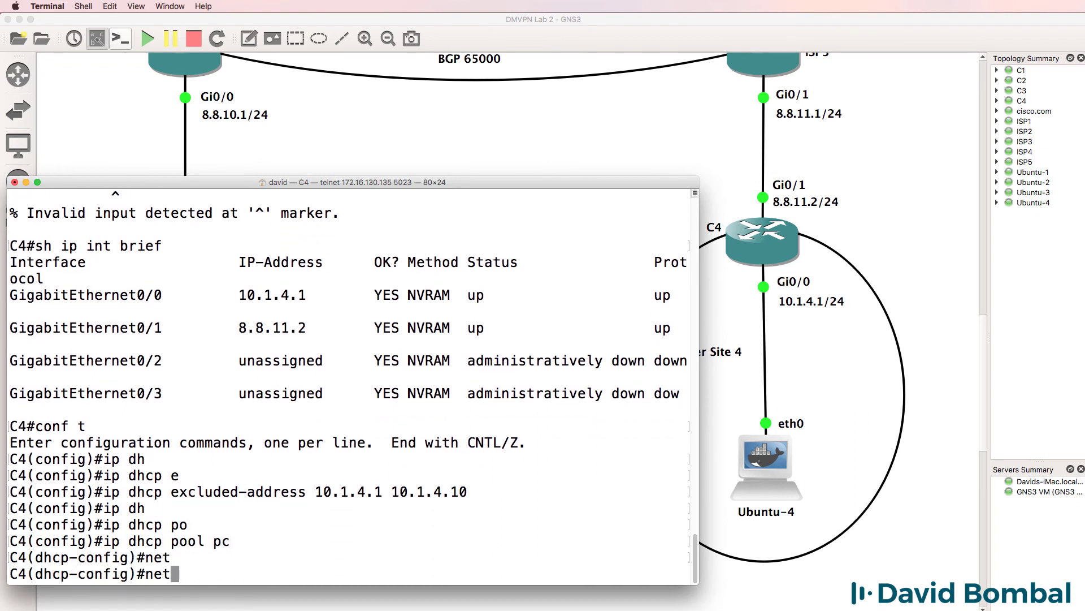
{"action": "type", "text": "w"}
{"action": "key", "text": "Tab"}
{"action": "type", "text": "10.1."}
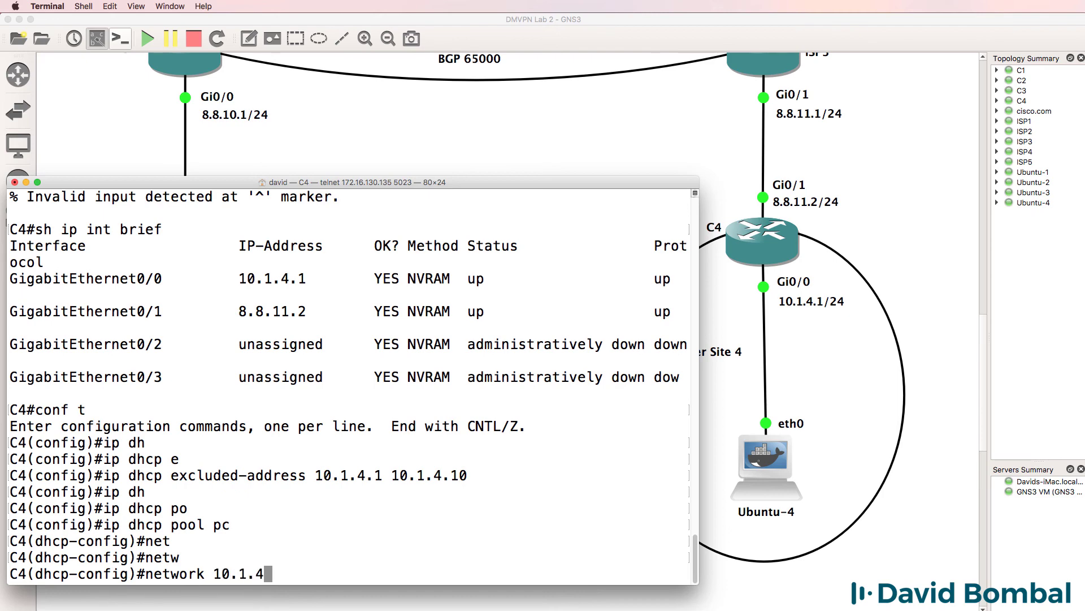
{"action": "type", "text": "4.0 255.25"}
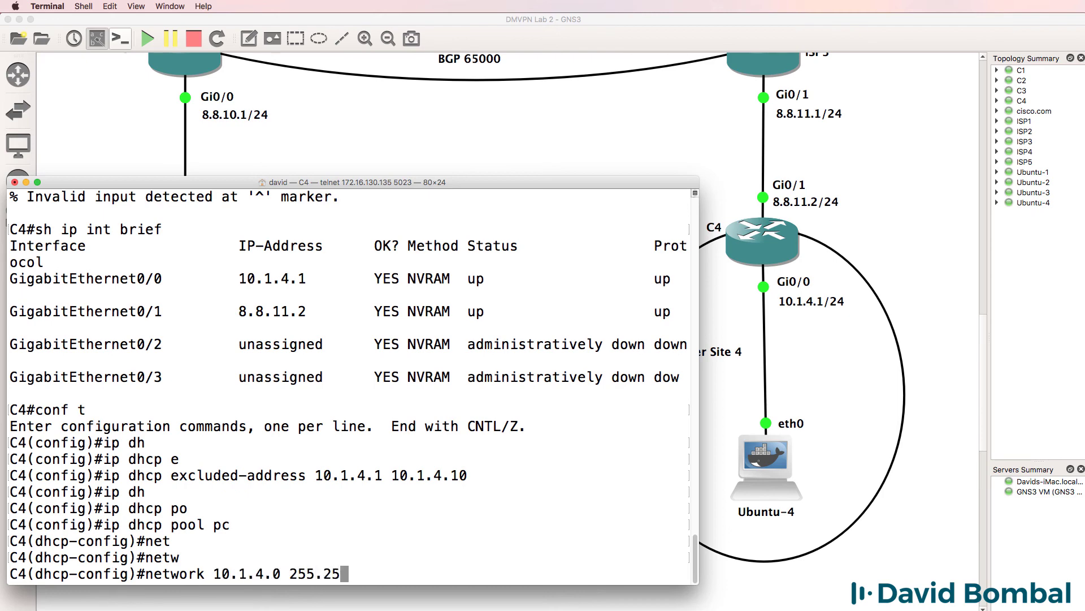
{"action": "type", "text": "5.255.0"}
{"action": "key", "text": "Return"}
Set the C4 pool's default router to 10.1.4.1 and DNS server to 8.8.8.8, then leave configuration mode.
{"action": "type", "text": "def"}
{"action": "key", "text": "Tab"}
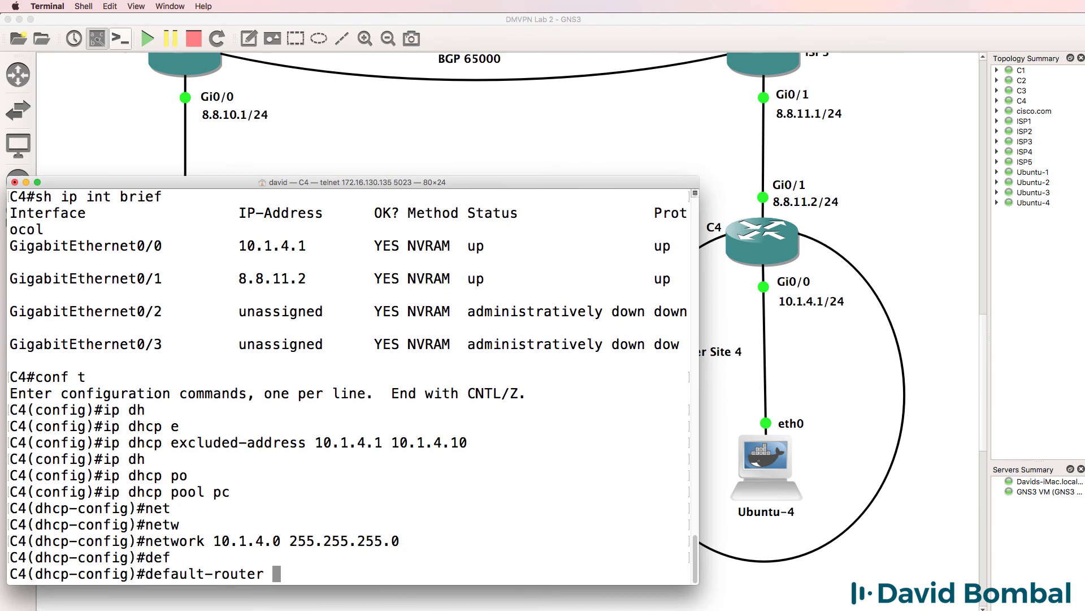
{"action": "type", "text": "10.1.4.1"}
{"action": "key", "text": "Return"}
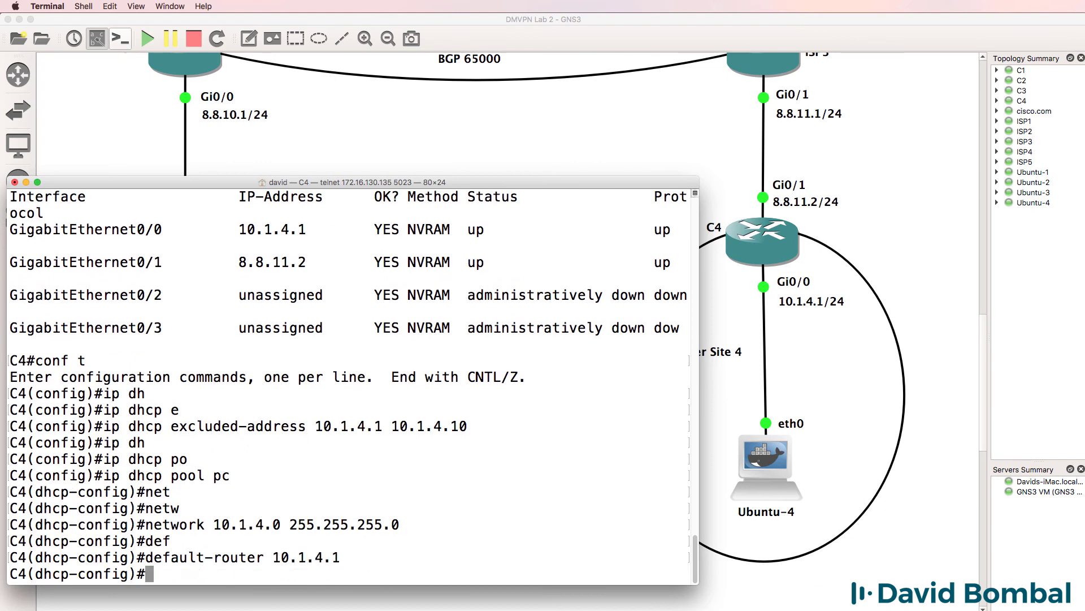
{"action": "type", "text": "dn"}
{"action": "key", "text": "Tab"}
{"action": "type", "text": "8.8.8"}
{"action": "key", "text": "Return"}
{"action": "type", "text": "e"}
{"action": "key", "text": "Up"}
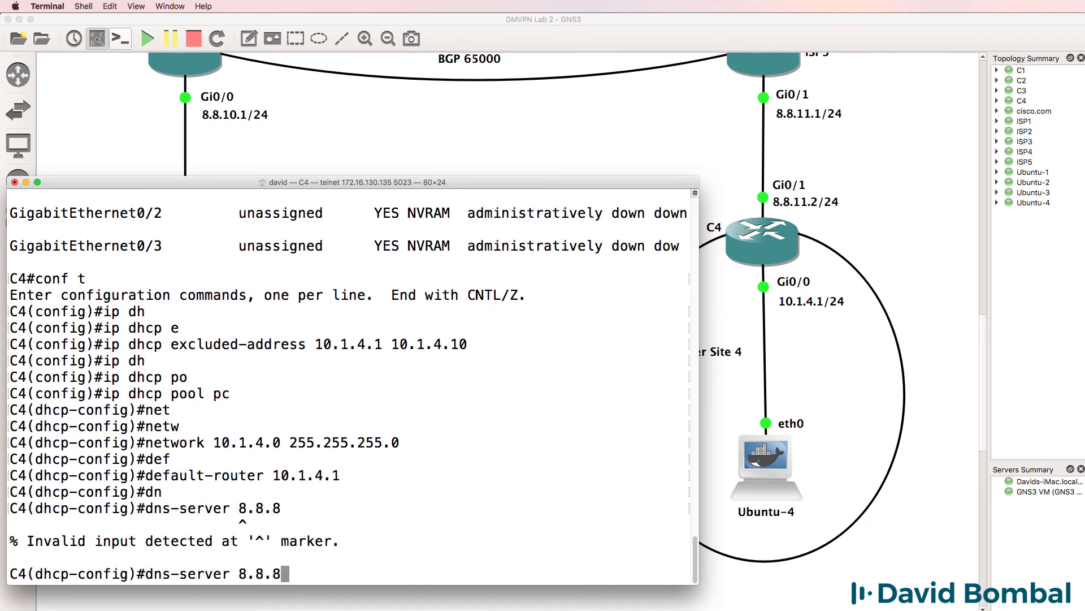
{"action": "type", "text": ".8"}
{"action": "key", "text": "Return"}
{"action": "type", "text": "end"}
{"action": "key", "text": "Return"}
{"action": "key", "text": "Return"}
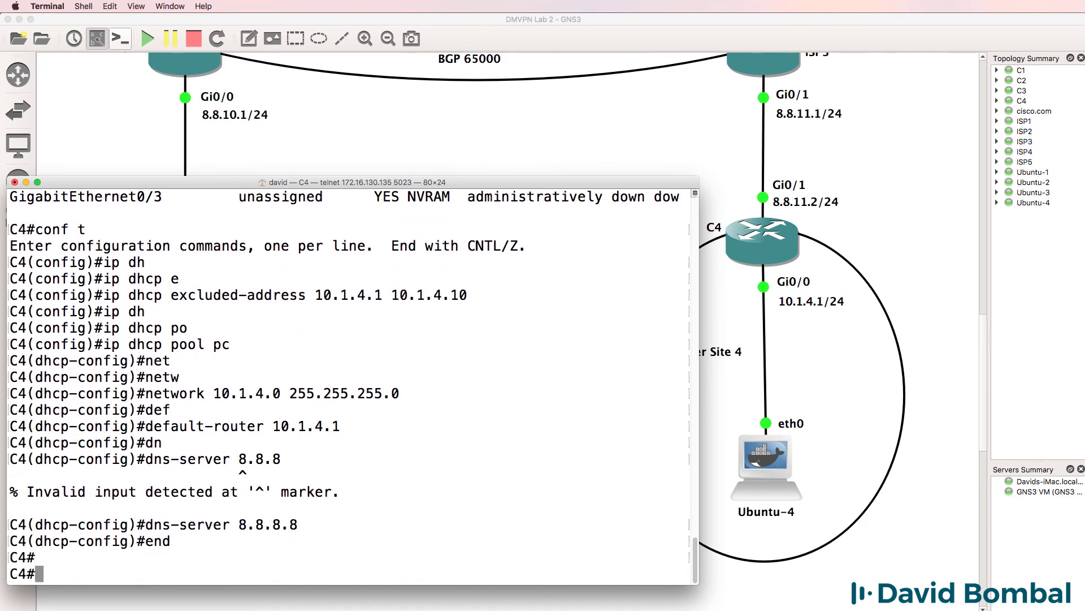
List the DHCP bindings on C4, write its configuration to memory, and return to the GNS3 topology.
{"action": "type", "text": "sh ip dh"}
{"action": "key", "text": "Tab"}
{"action": "type", "text": "b"}
{"action": "key", "text": "Tab"}
{"action": "key", "text": "Return"}
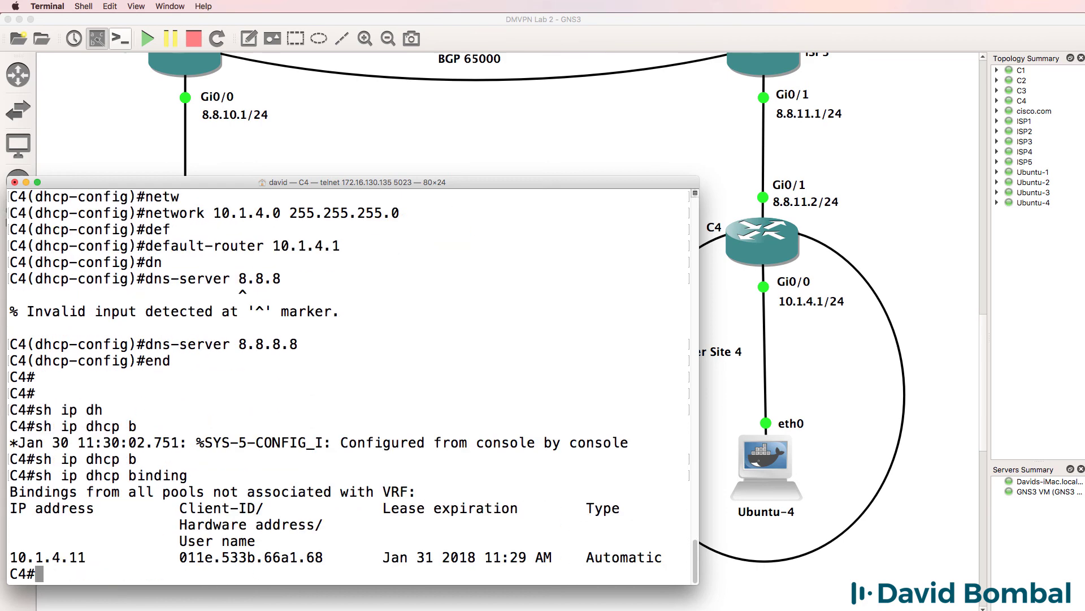
{"action": "type", "text": "wr"}
{"action": "key", "text": "Return"}
{"action": "left_click", "coordinate": [571, 21]}
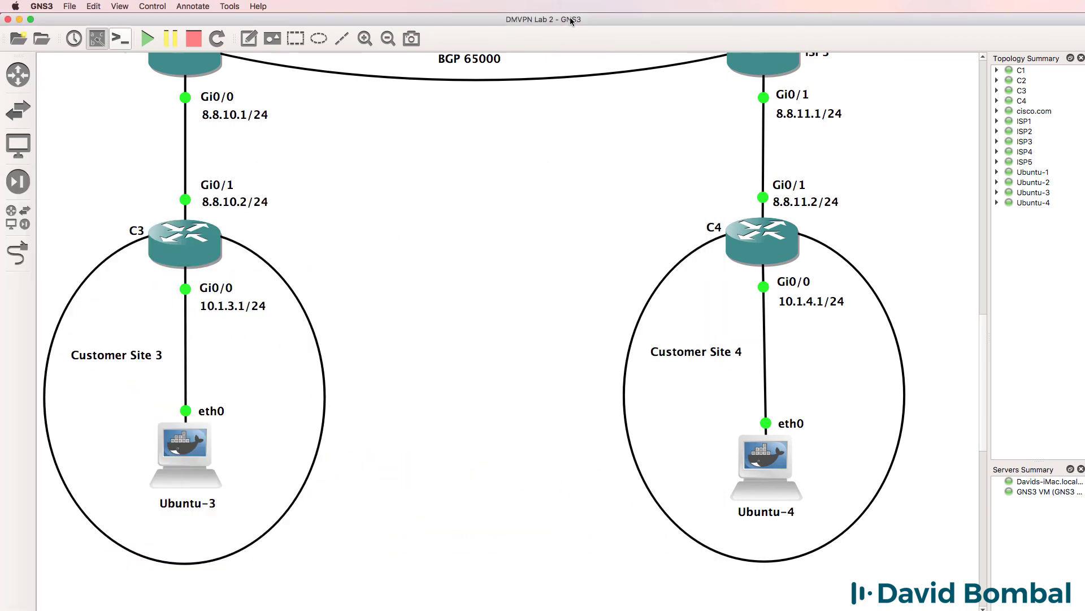